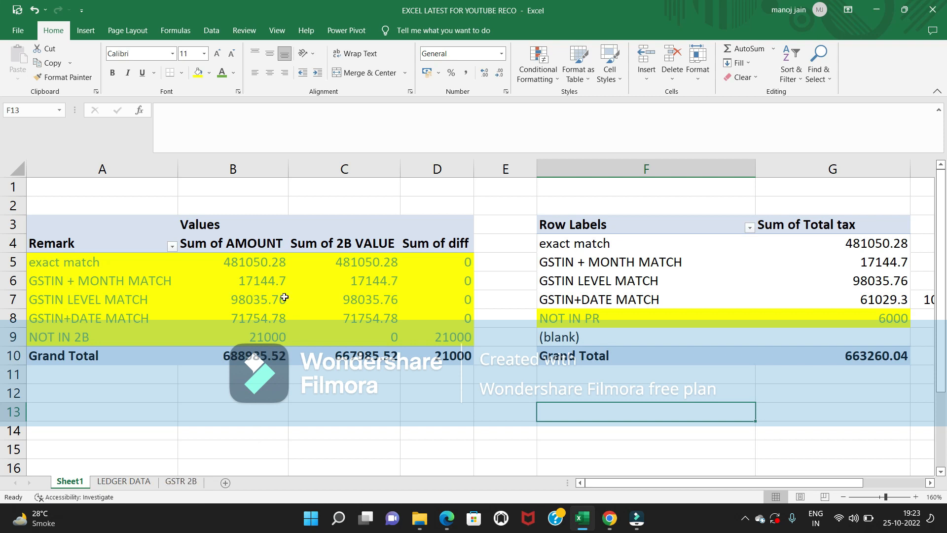
- Fill the exact match row of the Remark pivot table, A5:D5, with standard red
drag(451, 262, 138, 264)
click(209, 74)
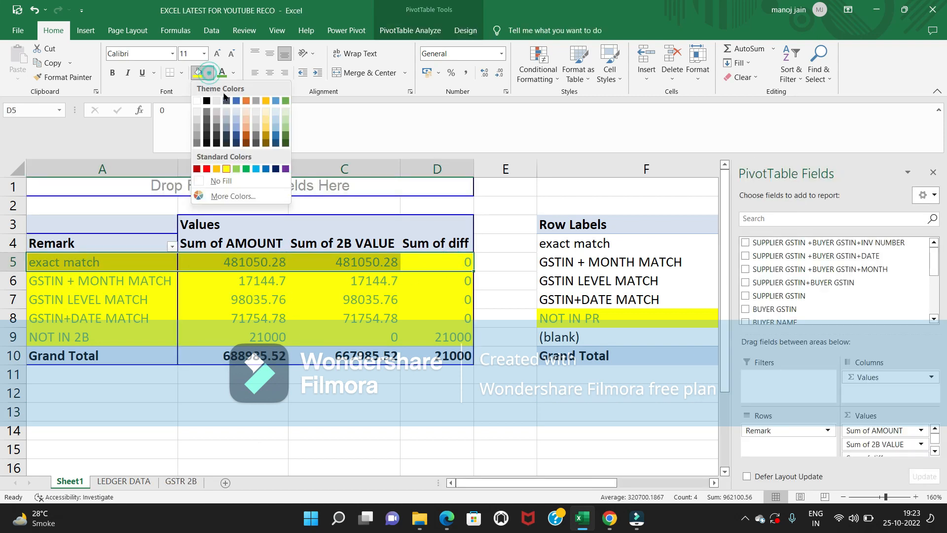
click(205, 171)
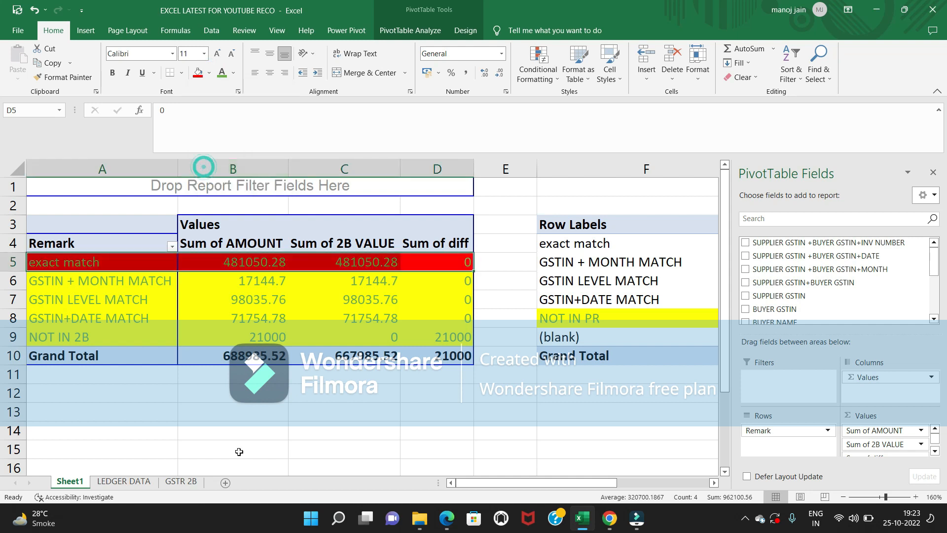
click(227, 450)
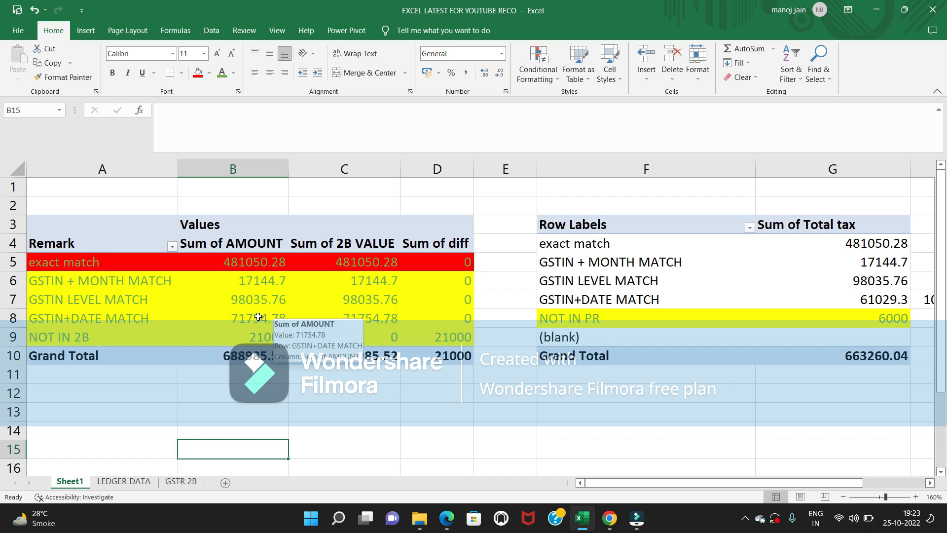
- Fill the GSTIN+DATE MATCH, GSTIN + MONTH MATCH and GSTIN LEVEL MATCH rows of the Remark pivot table with red
drag(140, 324, 423, 323)
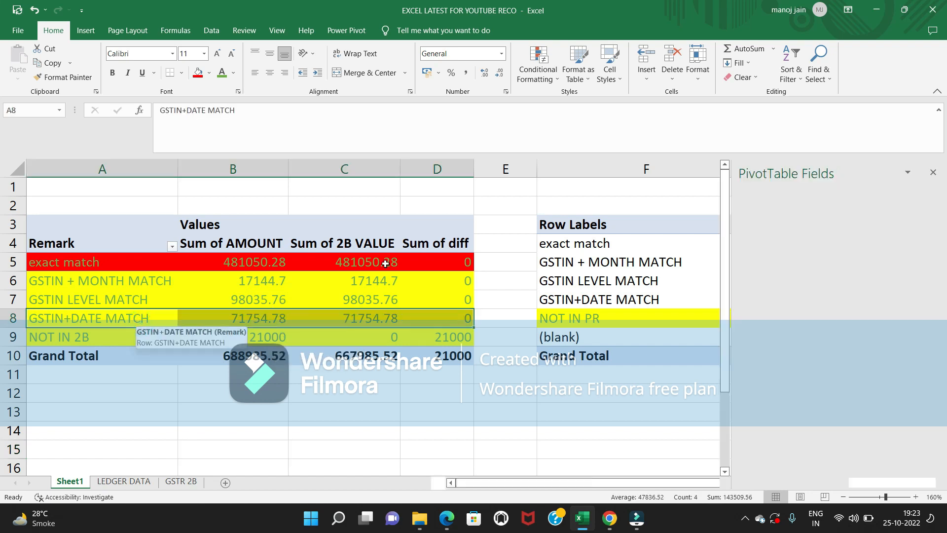
click(201, 78)
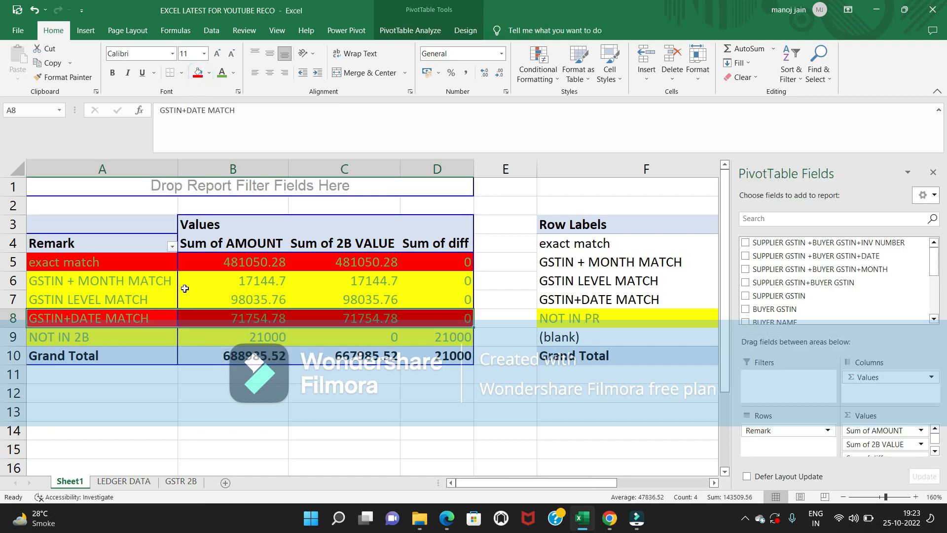
drag(167, 281, 430, 301)
click(198, 72)
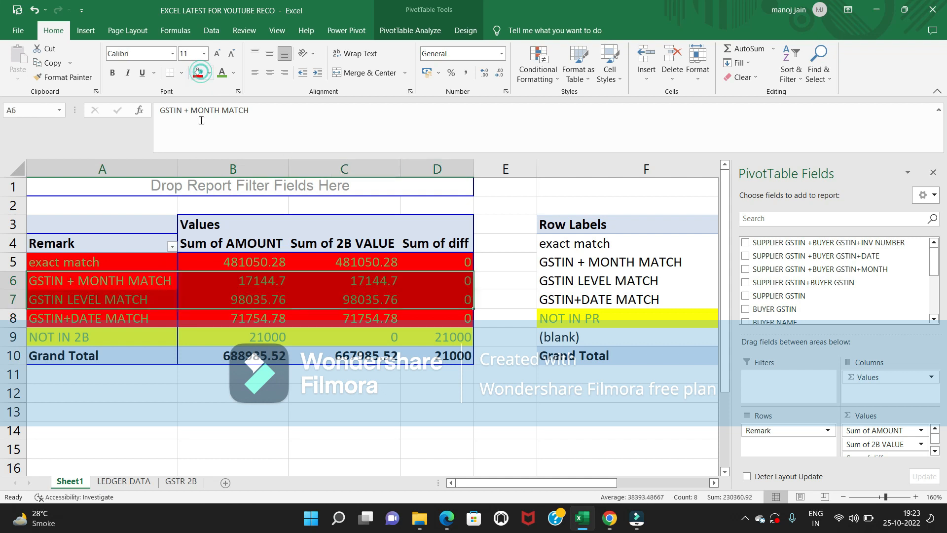
click(197, 404)
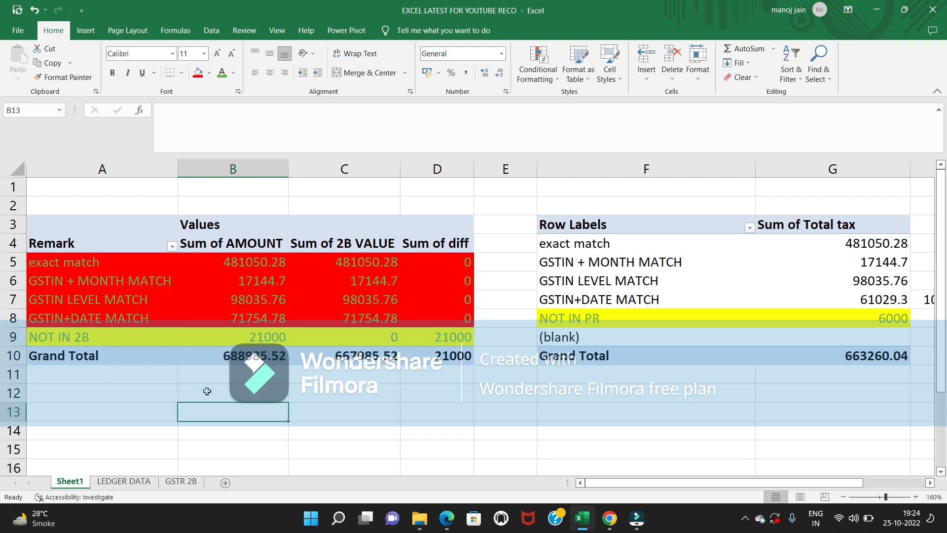
- Fill the NOT IN 2B row of the Remark pivot table, A9:D9, with red
drag(111, 339, 444, 339)
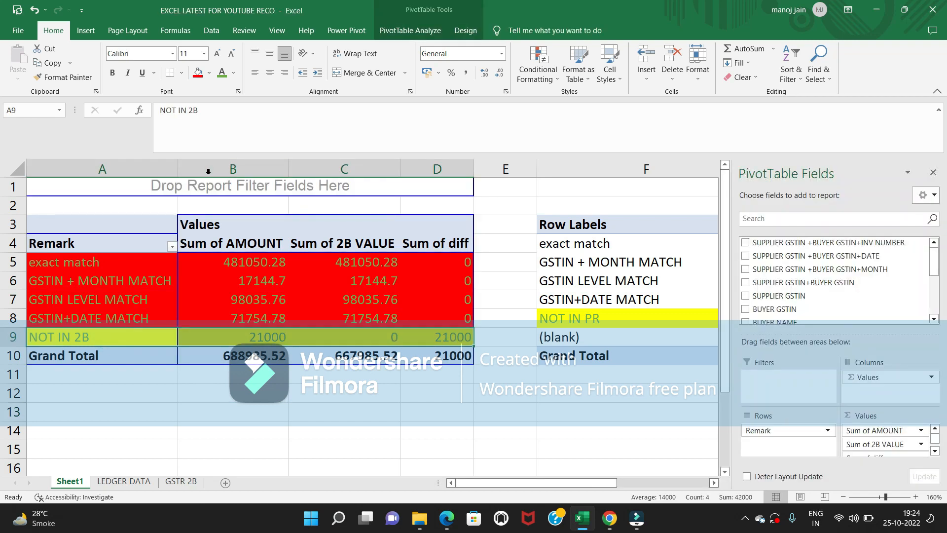
click(199, 73)
click(411, 412)
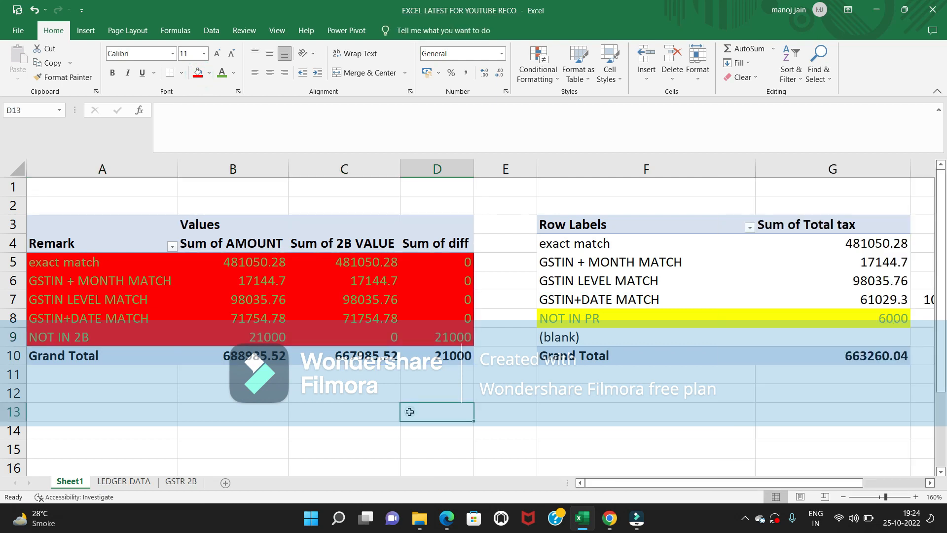
- Fill the NOT IN PR row of the Sum of Total tax pivot table, F8:G8, with red
drag(901, 314, 698, 323)
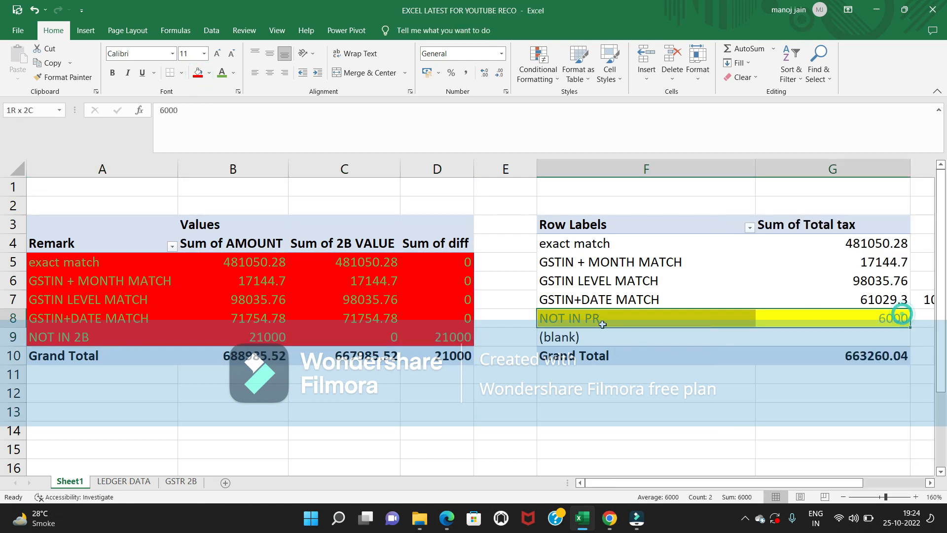
click(196, 78)
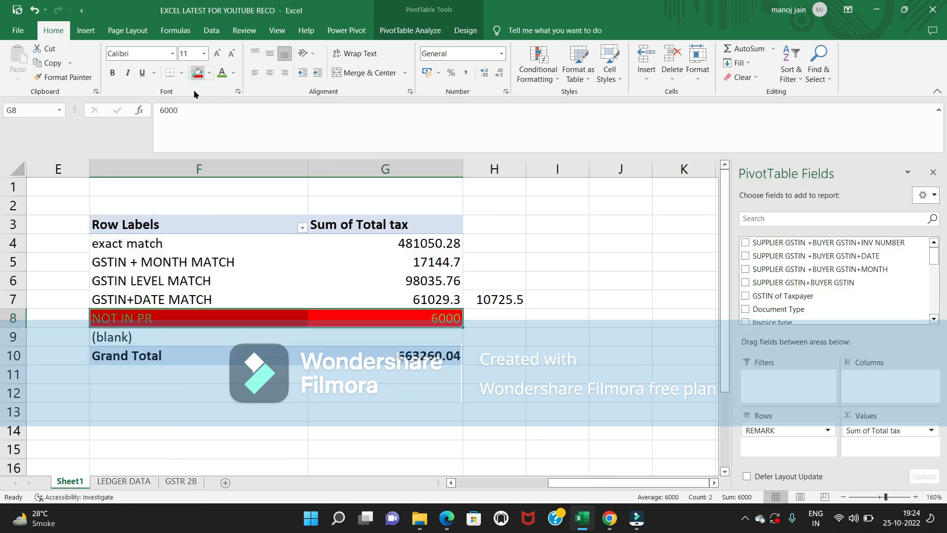
click(278, 414)
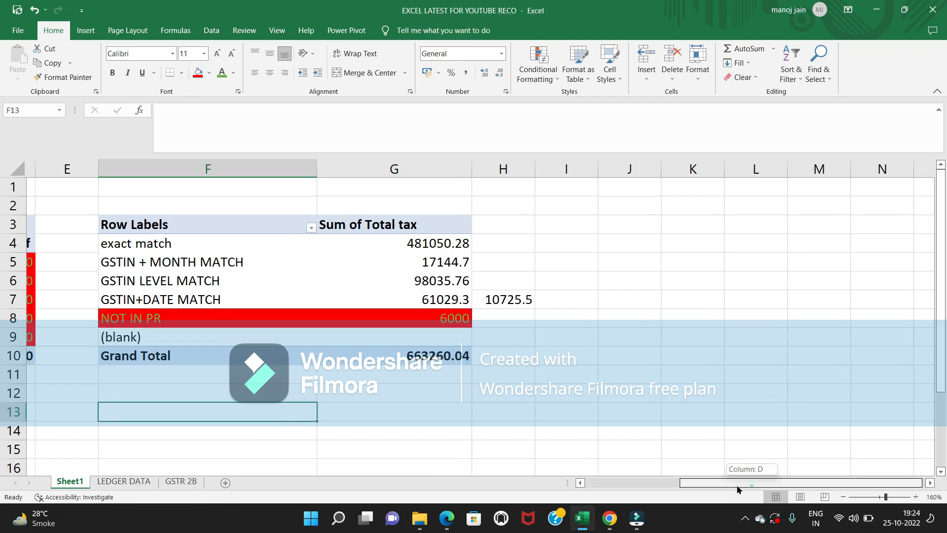
scroll(620, 490, left, 5)
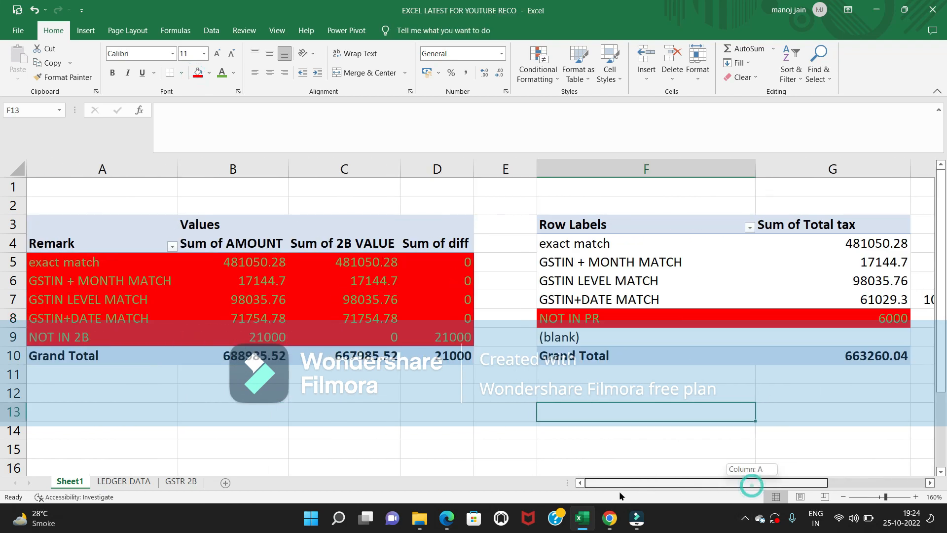
- Review the LEDGER DATA sheet, and the GSTIN, counterparty name, invoice number, invoice date and IGST Amt columns on the GSTR 2B sheet
click(150, 482)
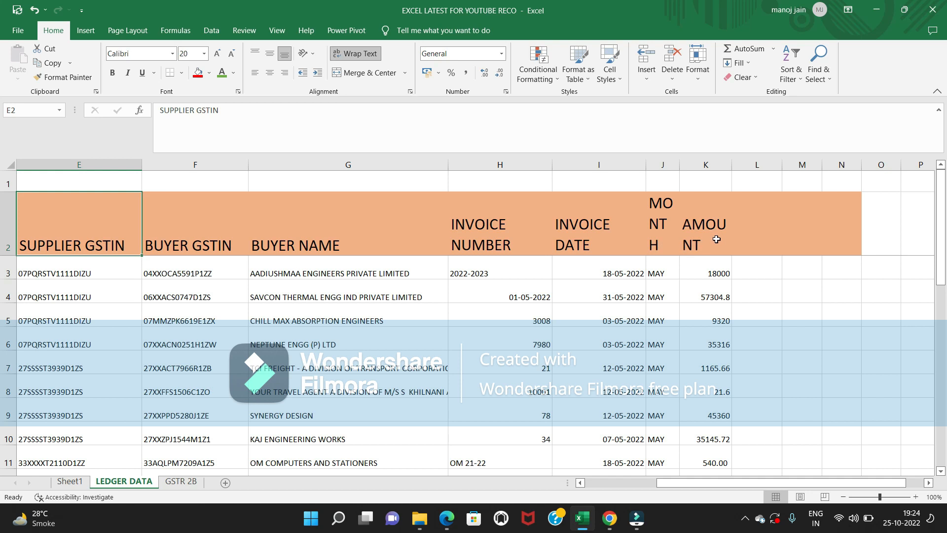
click(182, 481)
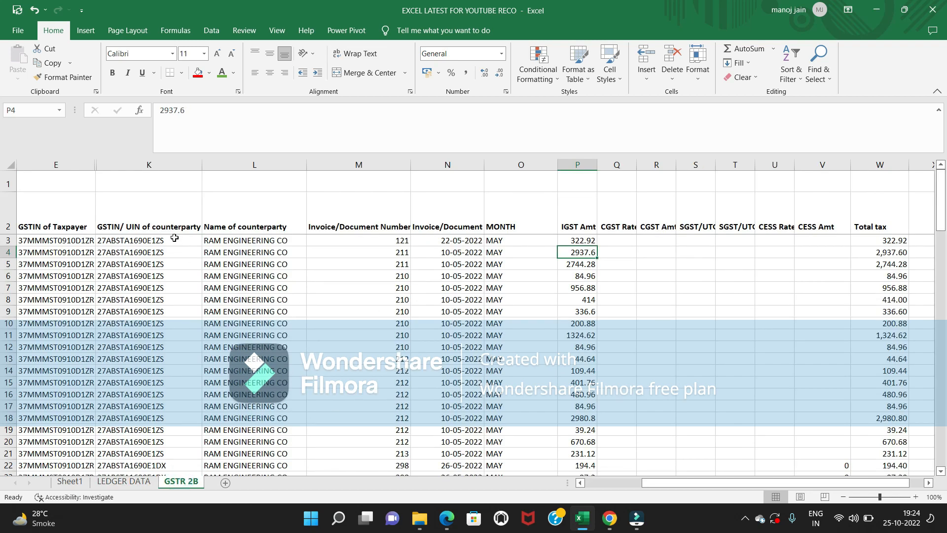
click(74, 211)
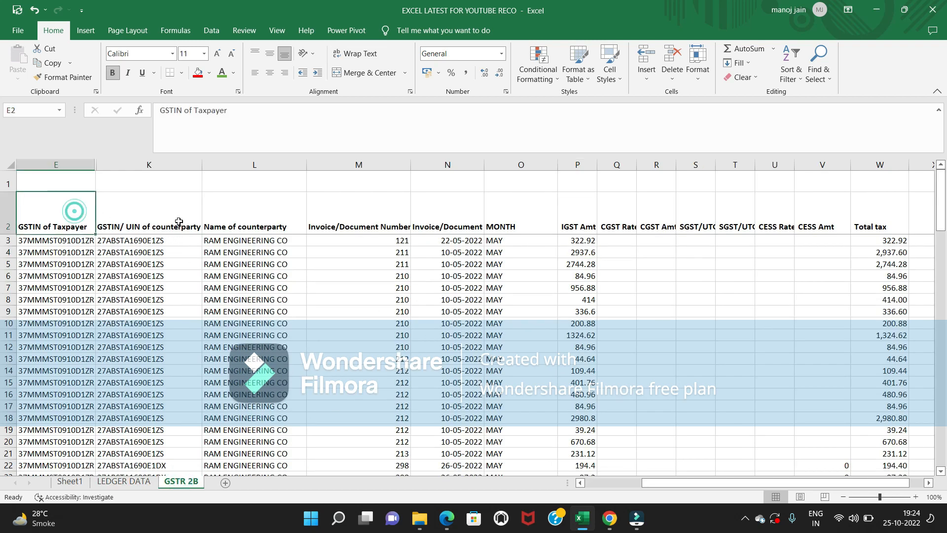
click(180, 217)
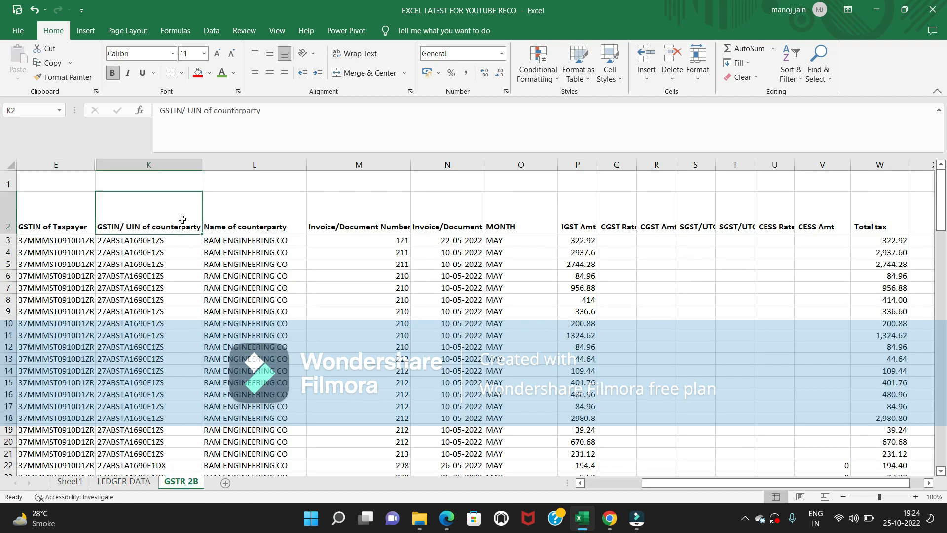
click(281, 213)
click(380, 217)
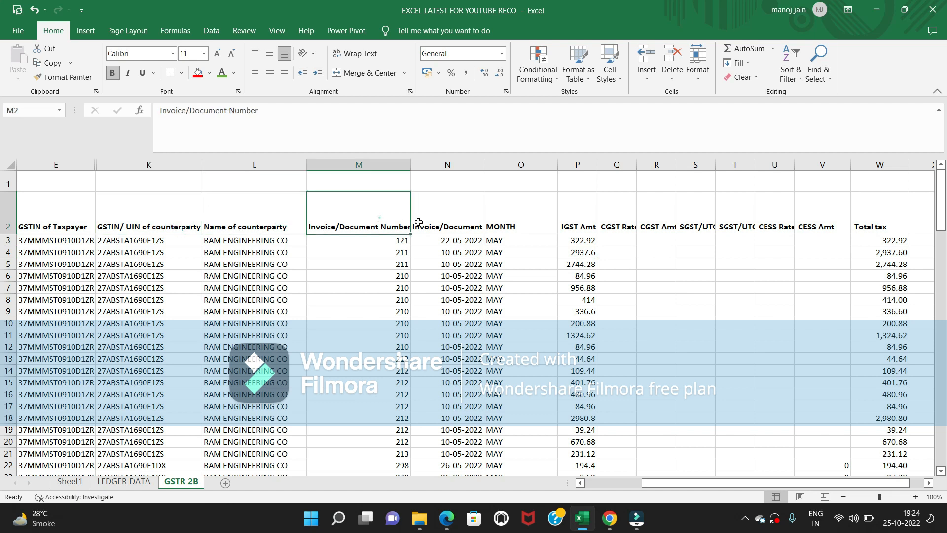
click(468, 218)
click(578, 214)
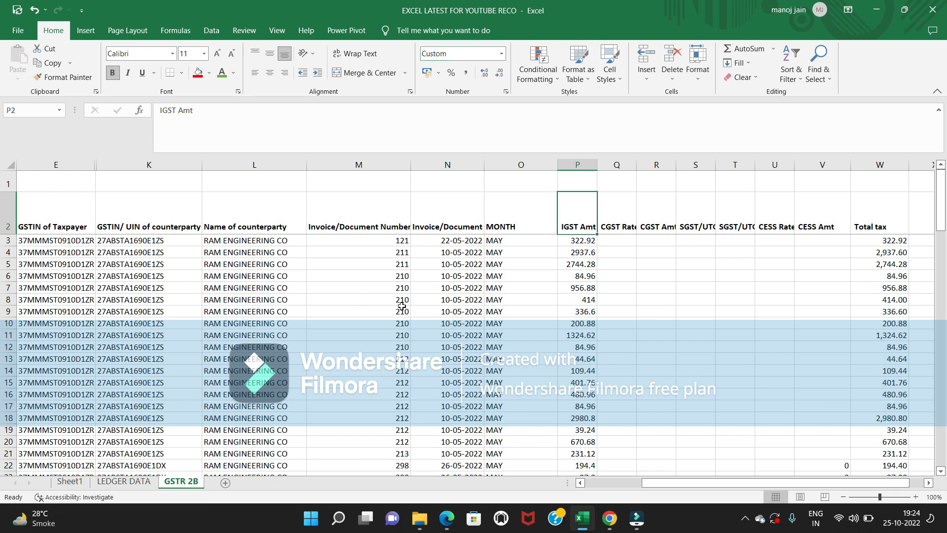
- Highlight the two repeated 211 invoice numbers in M4:M5 of the GSTR 2B sheet with red fill
mouse_move(380, 253)
mouse_down()
mouse_move(383, 273)
mouse_move(386, 262)
mouse_up()
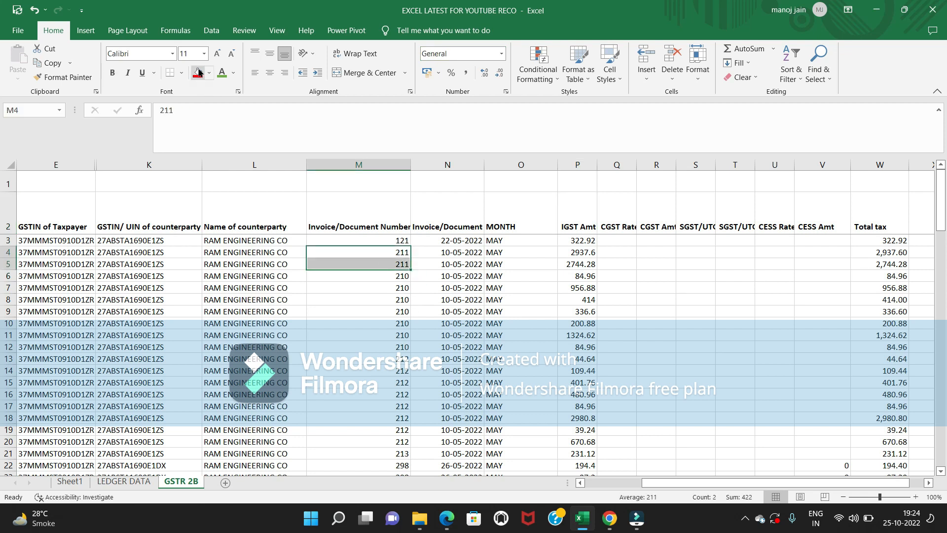
click(198, 72)
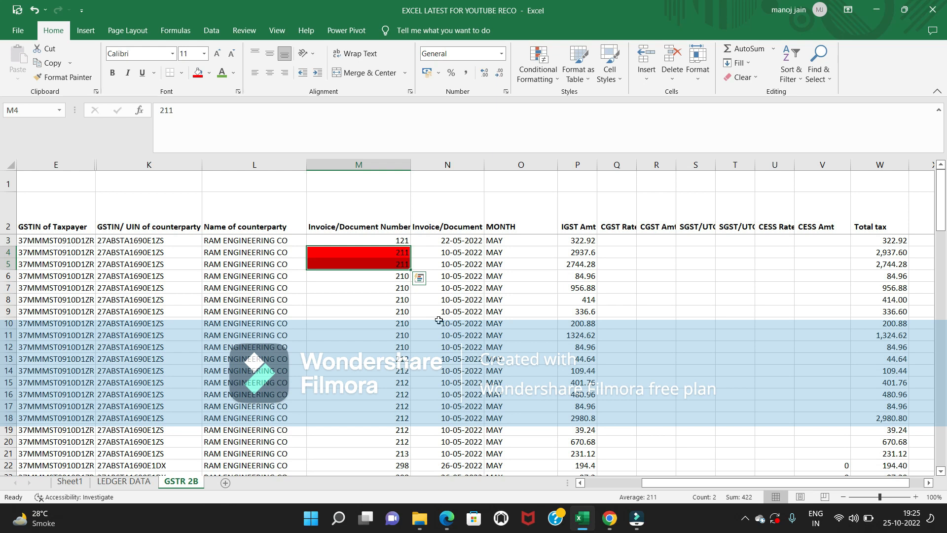
- Add the column header 2B AMOUNT in cell L2 of the LEDGER DATA sheet
click(123, 481)
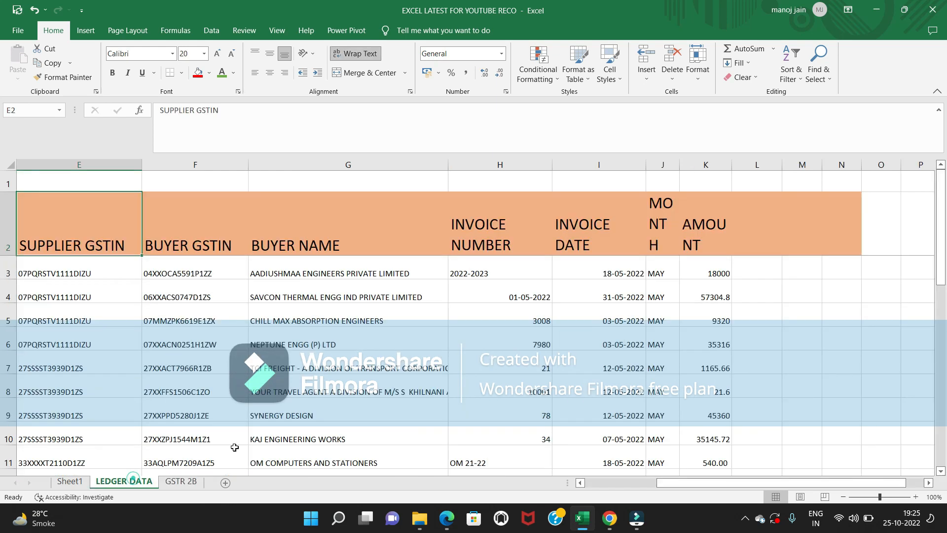
click(672, 220)
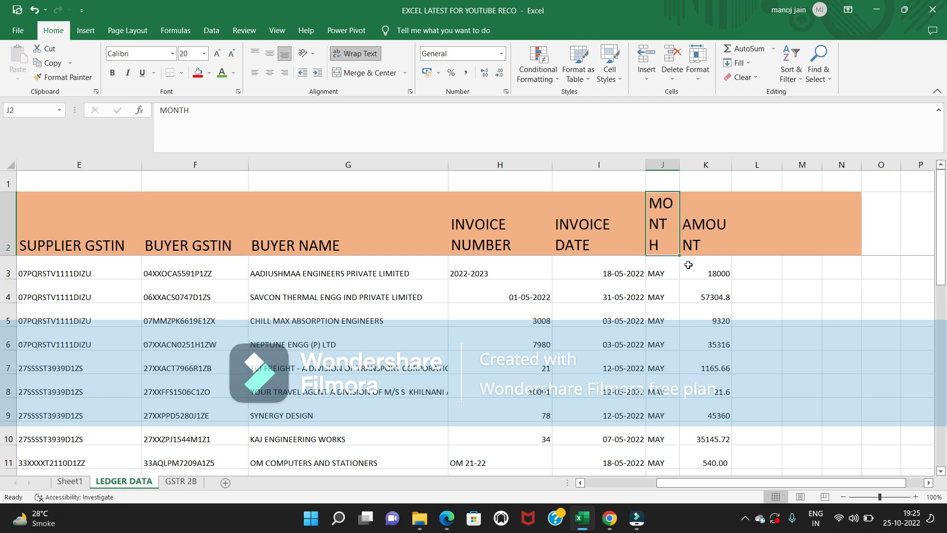
key(Right)
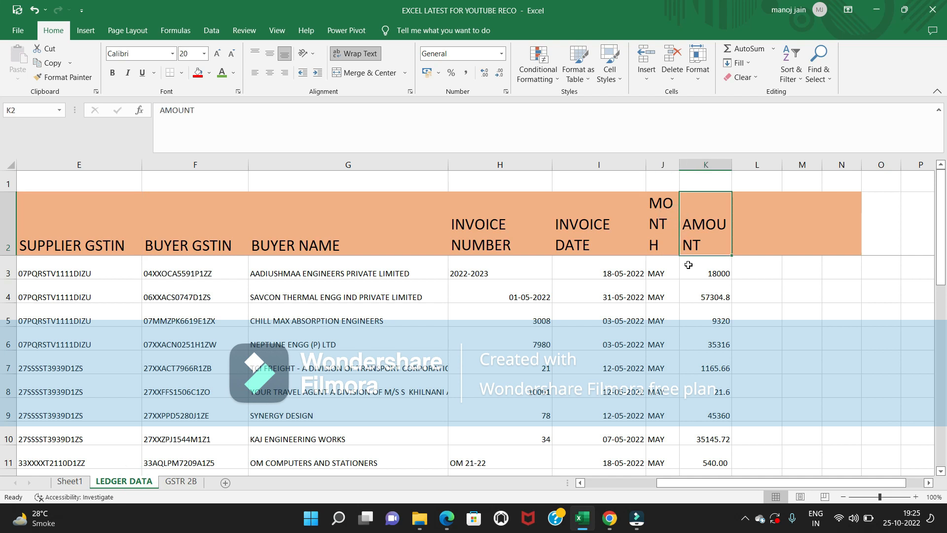
key(Right)
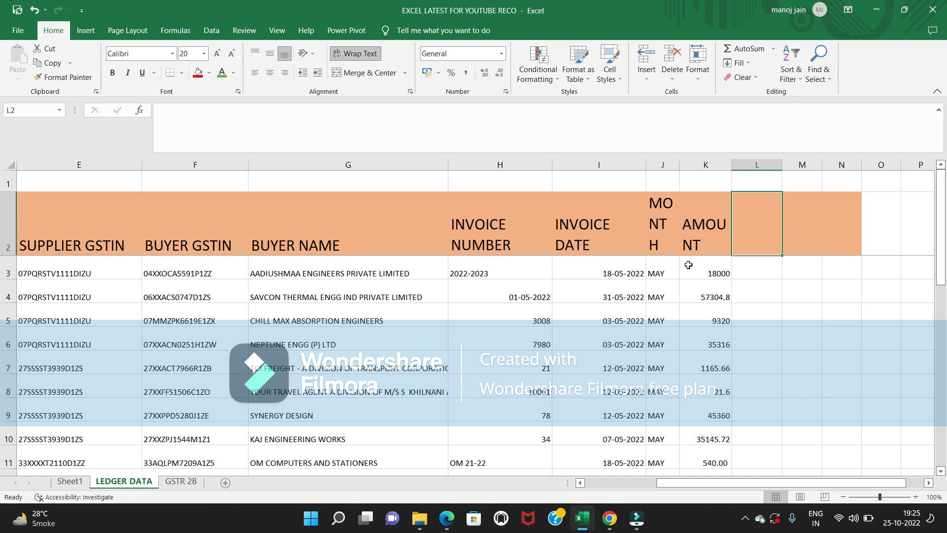
text(2)
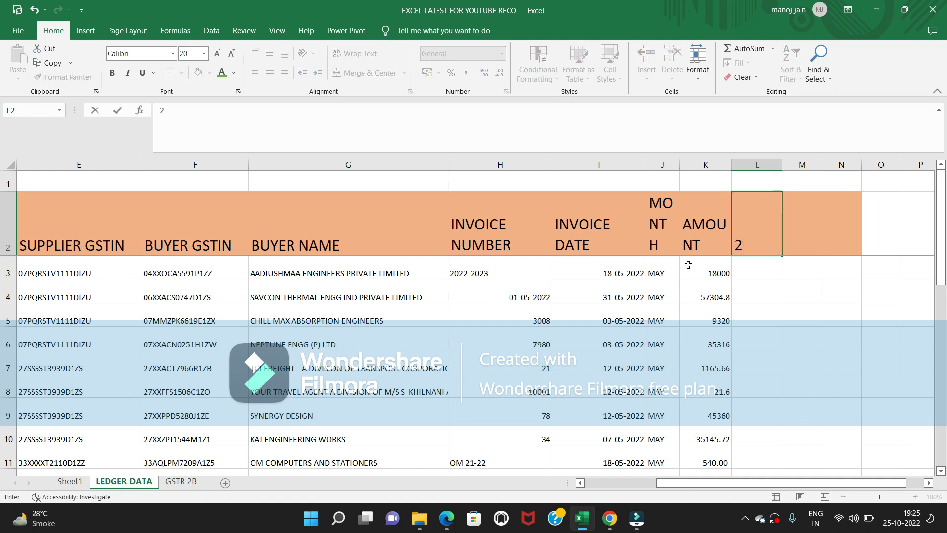
text(B AMOUNT)
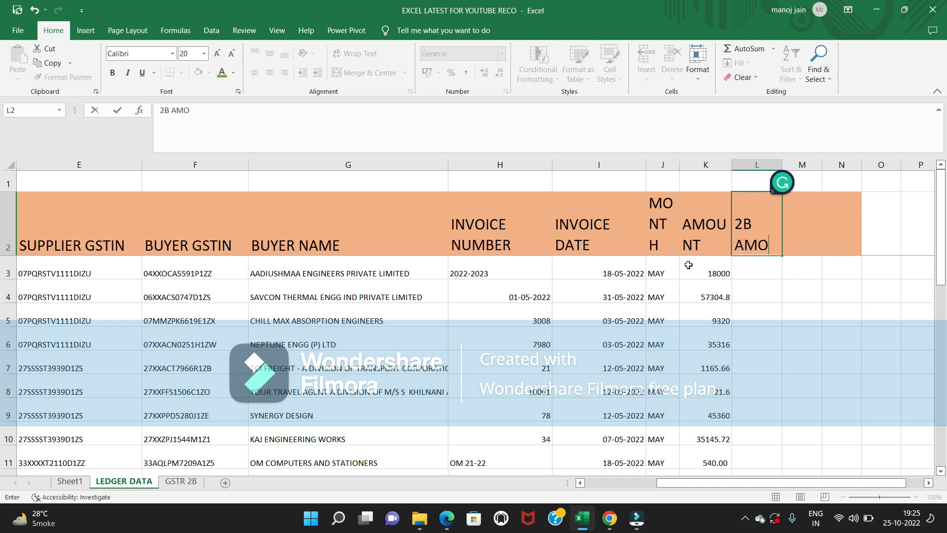
key(Return)
key(Up)
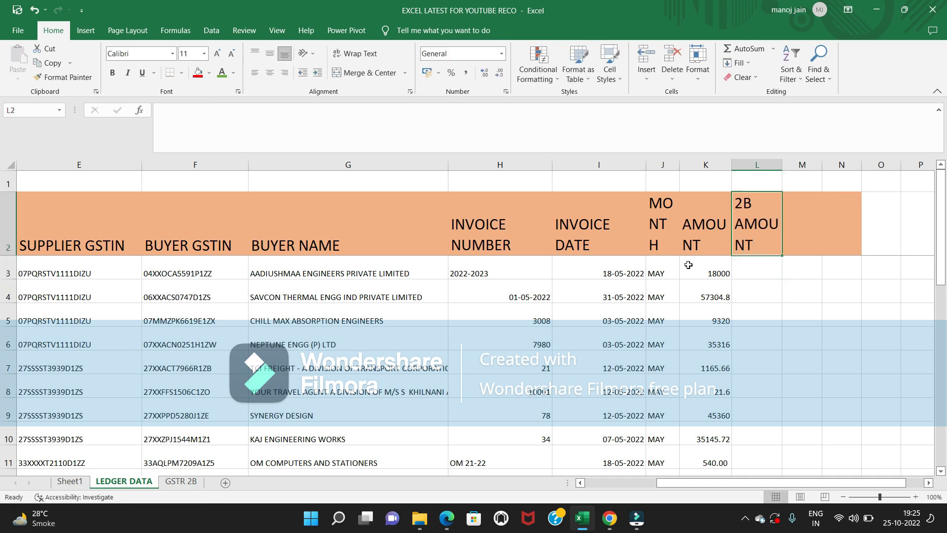
- Enter the column header DIFF in cell M2, beside the 2B AMOUNT header
key(Right)
text(REMAR)
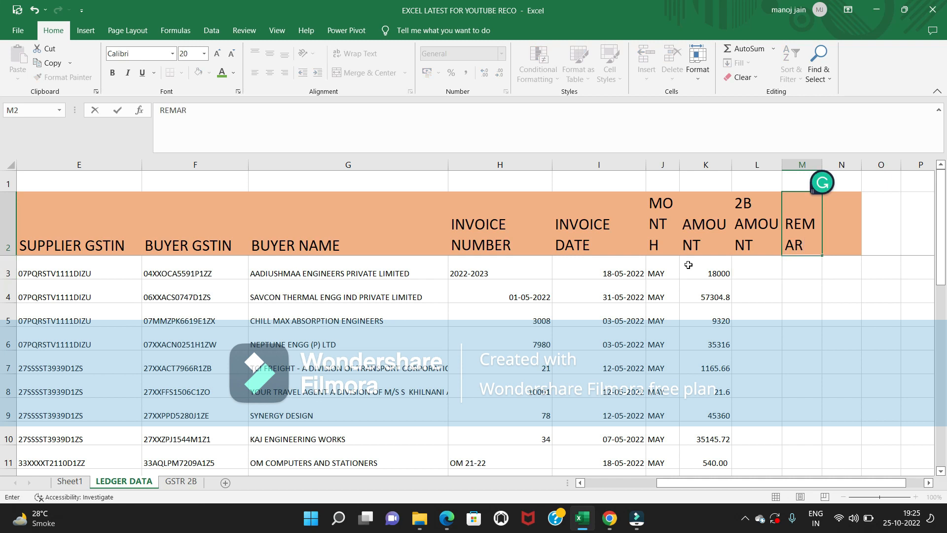
key(BackSpace)
key(BackSpace)
key(BackSpace)
key(BackSpace)
key(BackSpace)
text(DIFF)
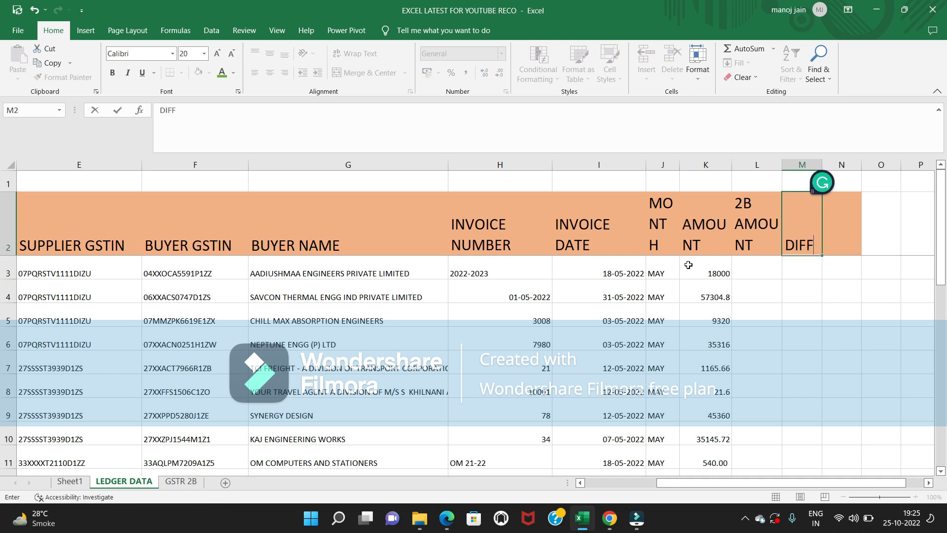
key(Tab)
- Enter the column header REMARK in cell N2
text(REM)
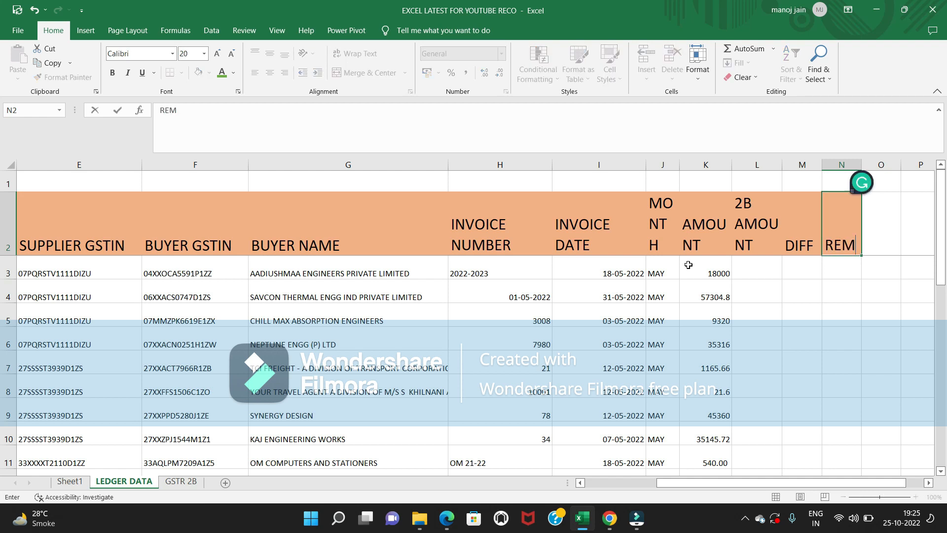
text(ARK)
key(Return)
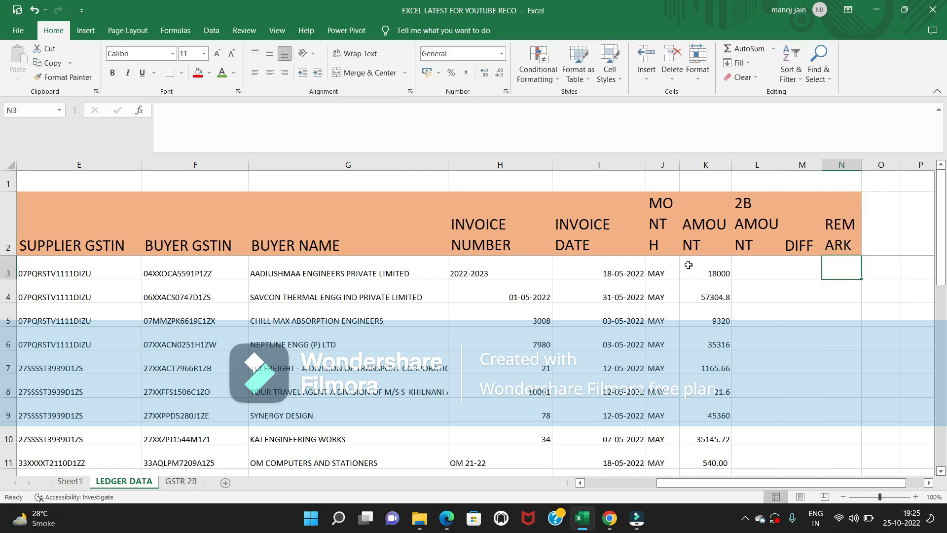
- Examine the invoice-level, date-wise, month-wise and GSTIN-level key columns at the start of LEDGER DATA, and check the GSTR 2B sheet
key(Up)
key(Left)
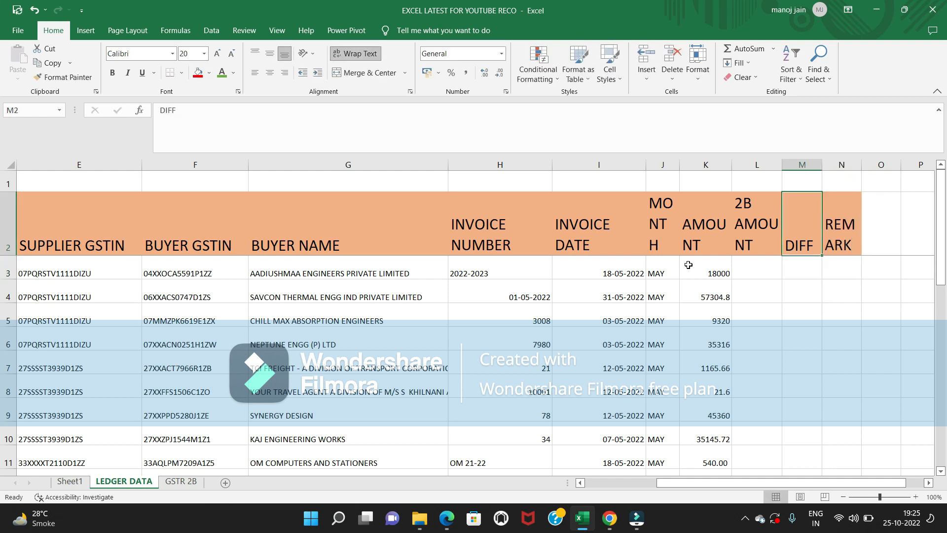
key(Left)
key(Left)
key(Left)
key(Left)
key(Left)
key(Left)
key(Left)
key(Left)
key(Left)
key(Left)
key(Left)
key(Left)
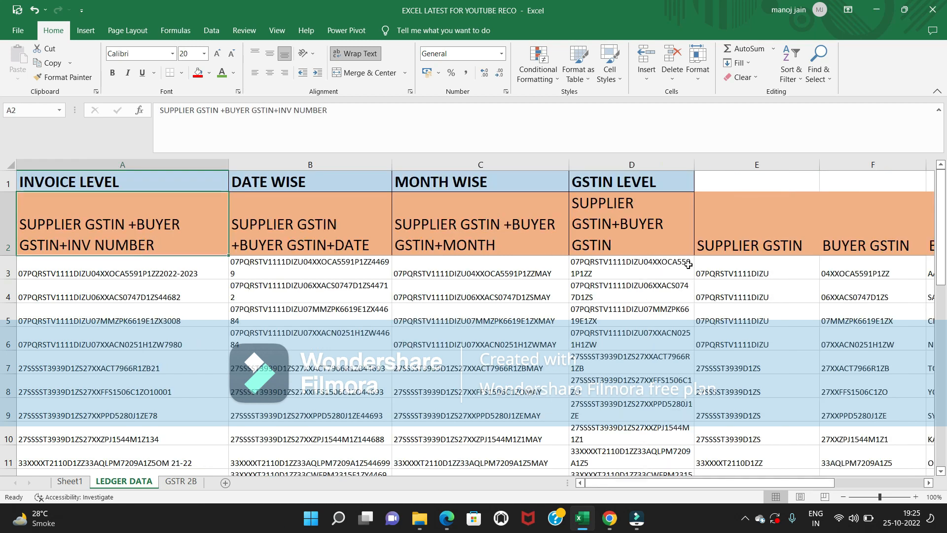
click(170, 230)
click(182, 482)
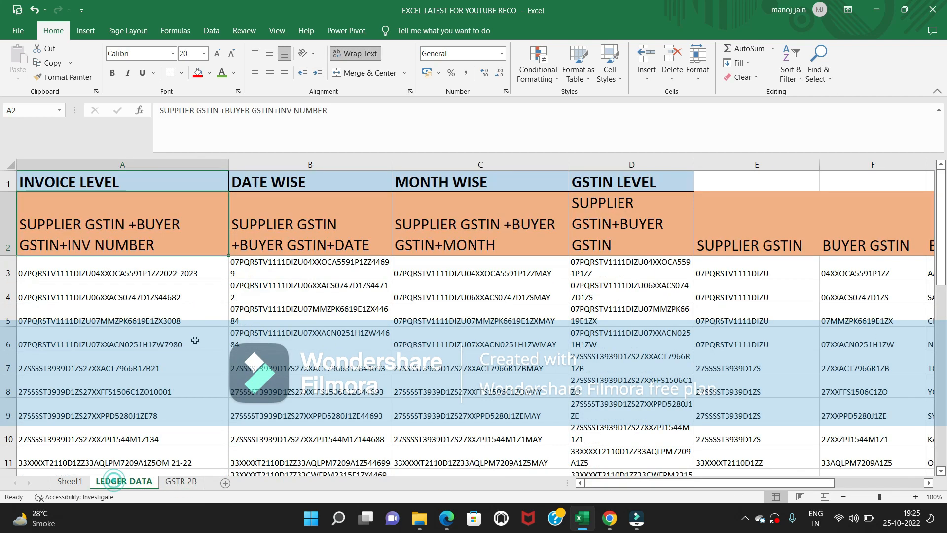
- Build the invoice-level key in cell A3 of LEDGER DATA with =E3&F3&H3, joining supplier GSTIN, buyer GSTIN and invoice number
click(114, 481)
key(Down)
key(Right)
key(Left)
text(=)
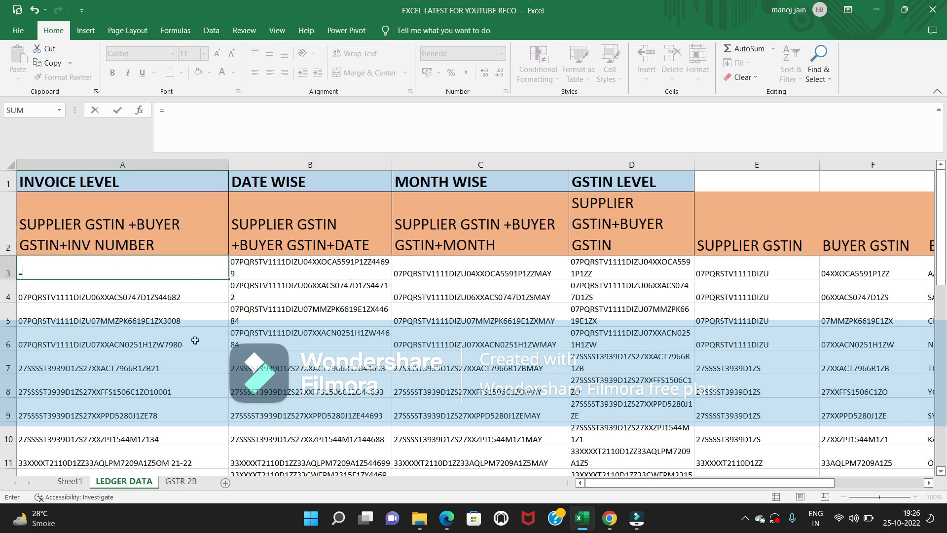
key(Right)
key(Right)
key(Right)
key(Right)
key(Right)
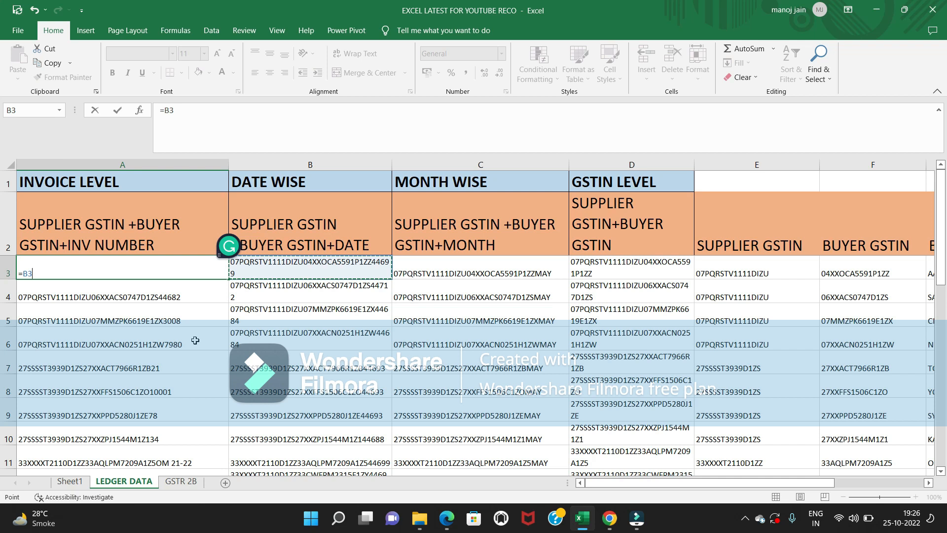
key(Left)
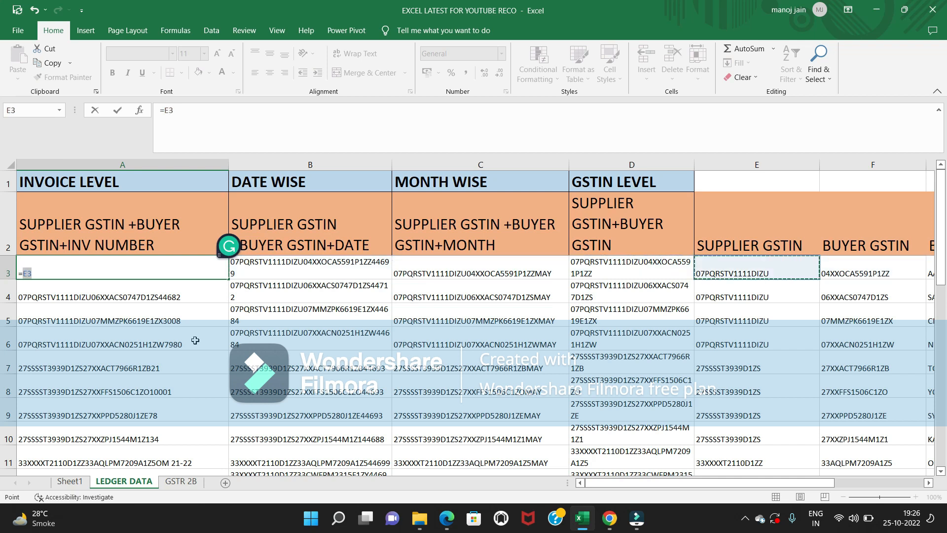
text(&)
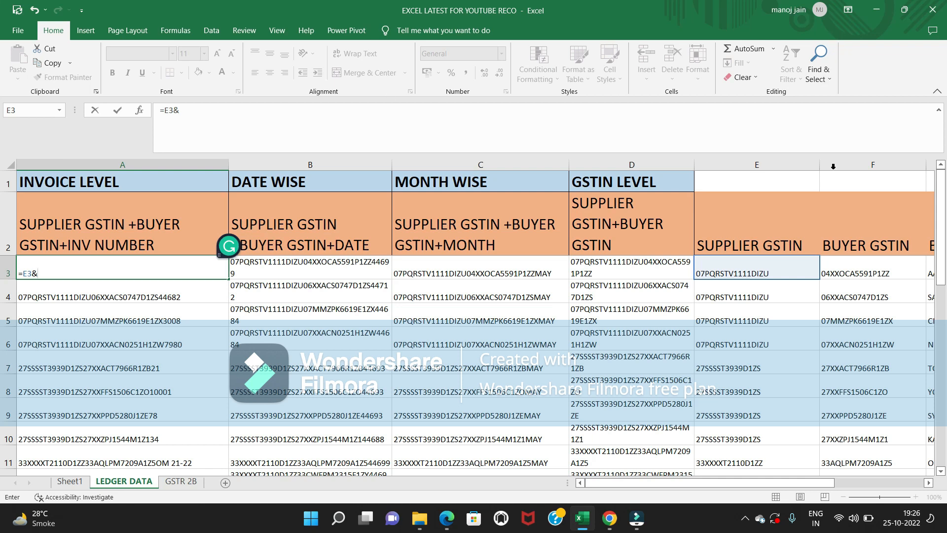
click(885, 273)
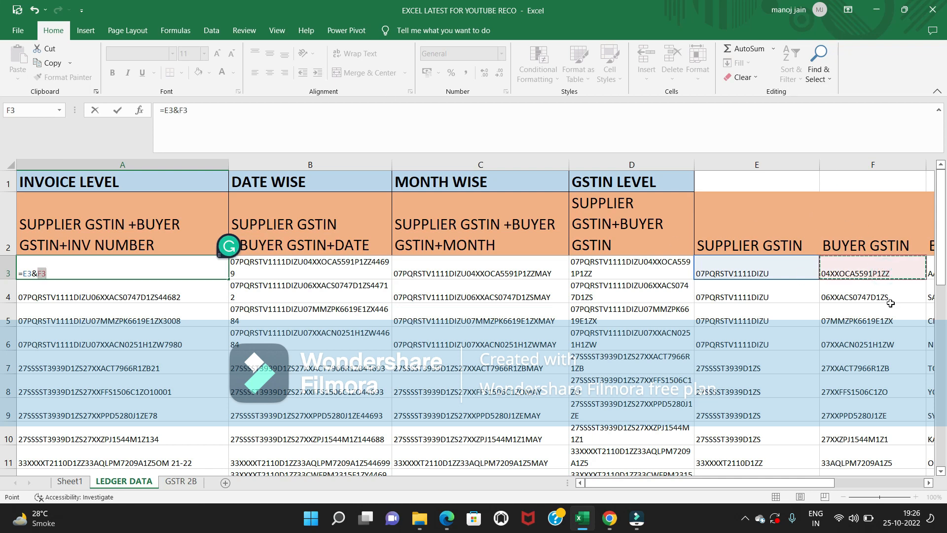
text(&)
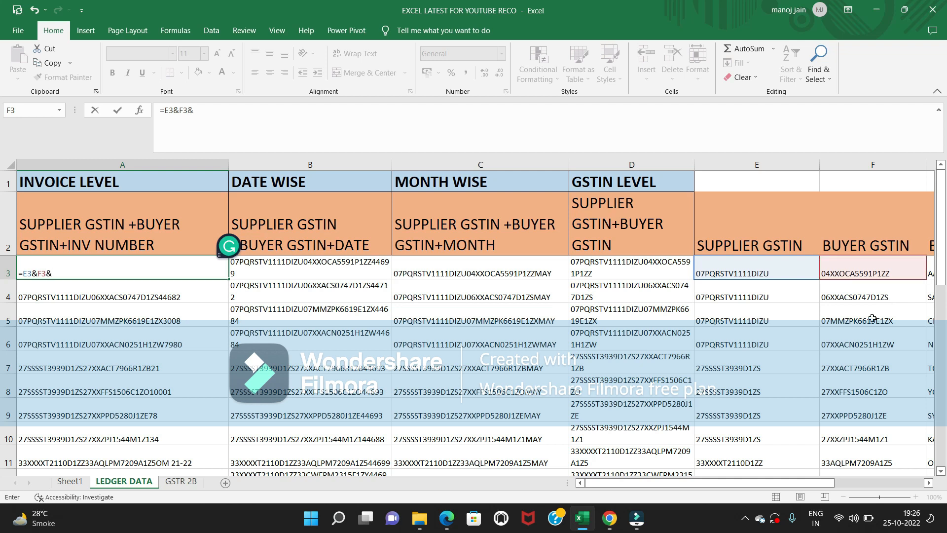
drag(723, 485, 762, 483)
click(801, 275)
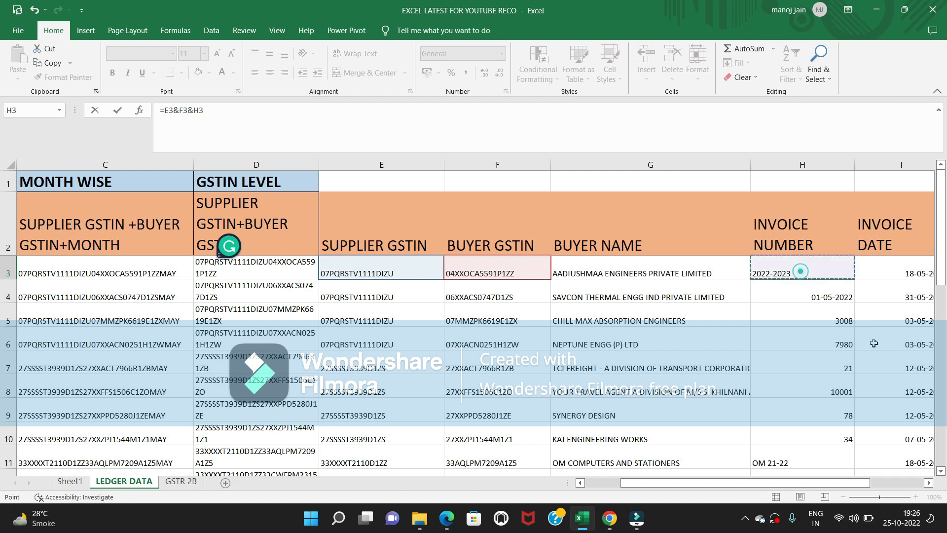
key(Return)
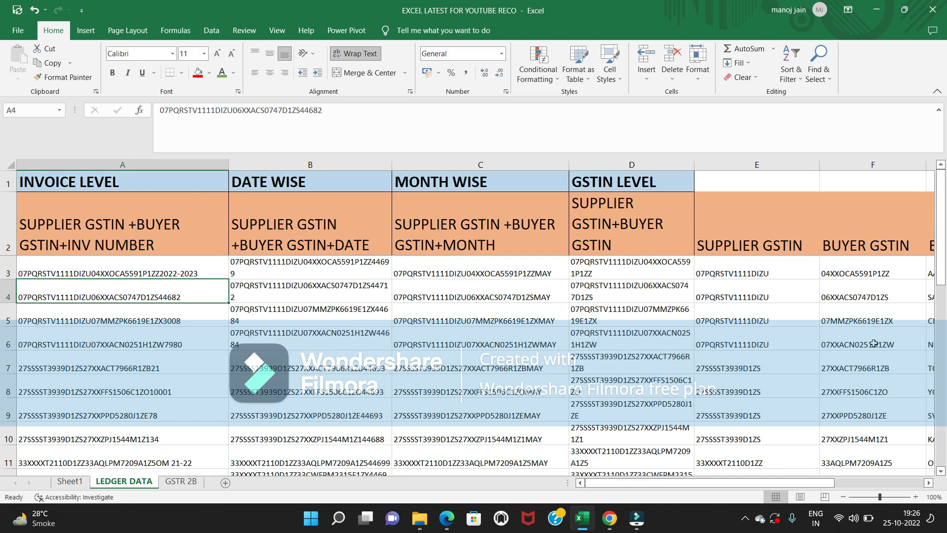
- Check the invoice-level keys in column A from row 3 down to the last ledger entry
key(Up)
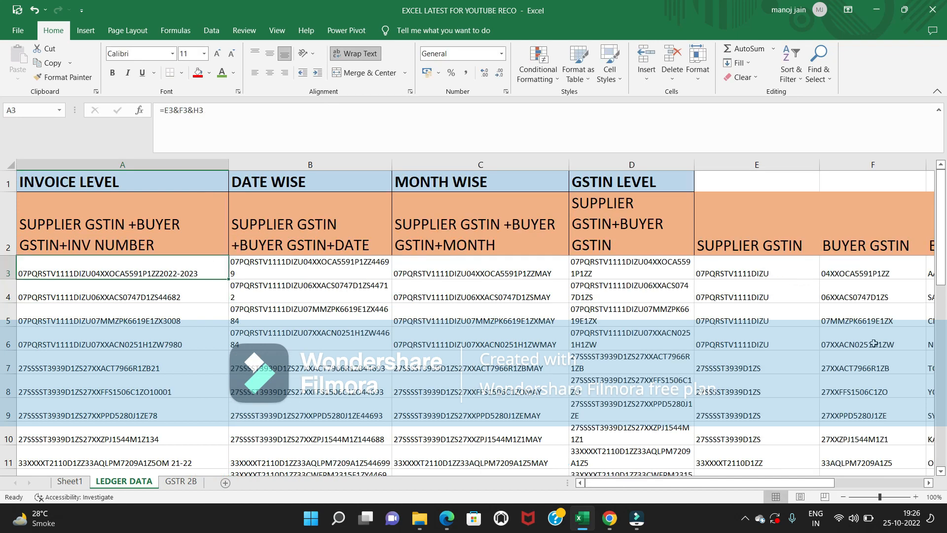
key(ctrl+shift+Down)
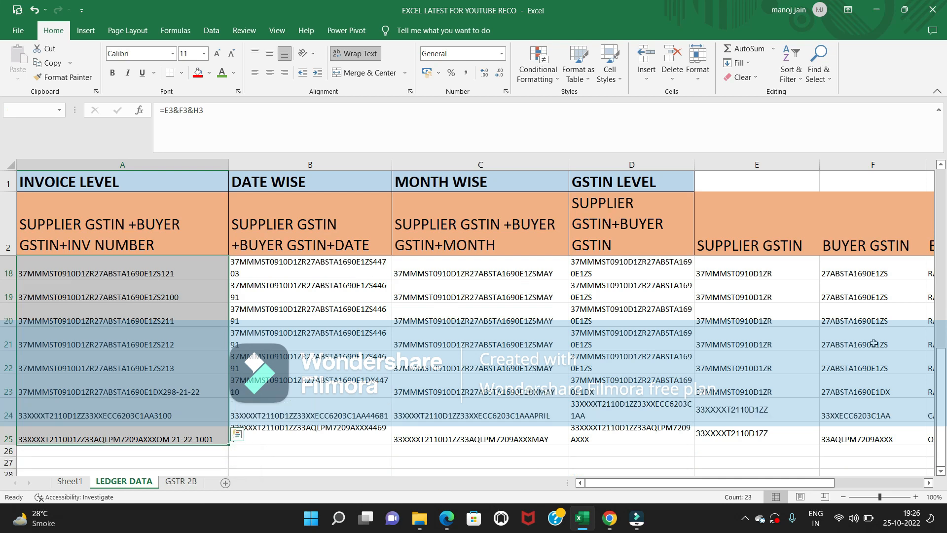
key(Up)
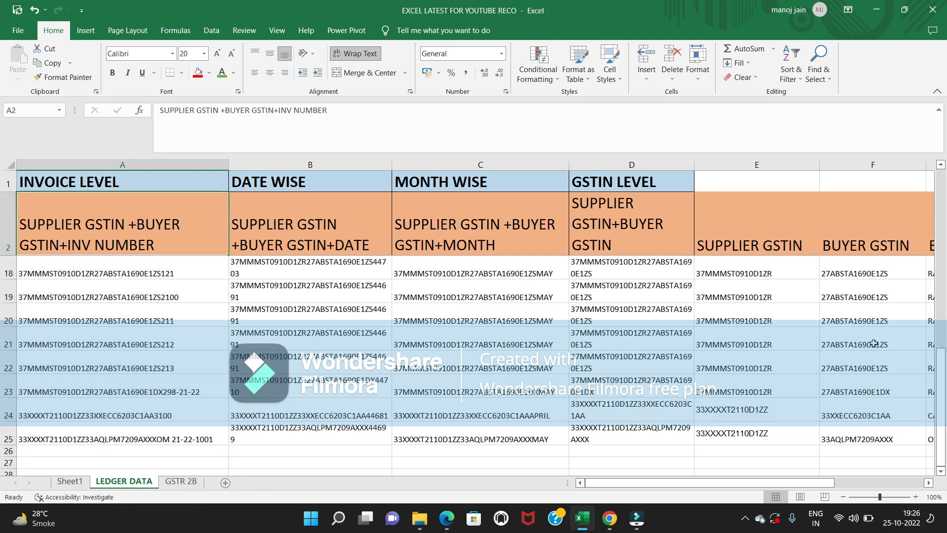
key(Down)
key(Down)
key(Down)
key(Up)
key(Up)
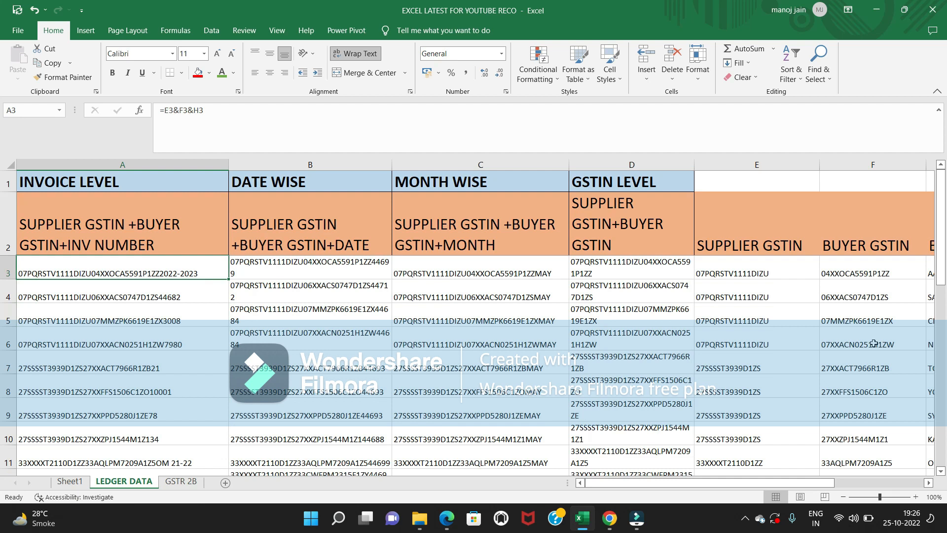
- Examine the date-wise key in B3 against the supplier GSTIN, buyer GSTIN and invoice date columns of the same row
key(Right)
key(Up)
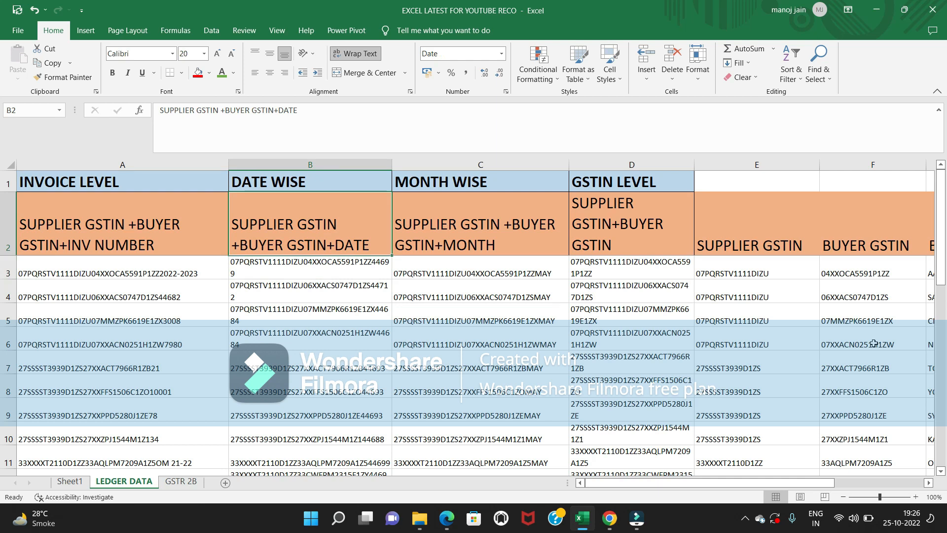
key(Down)
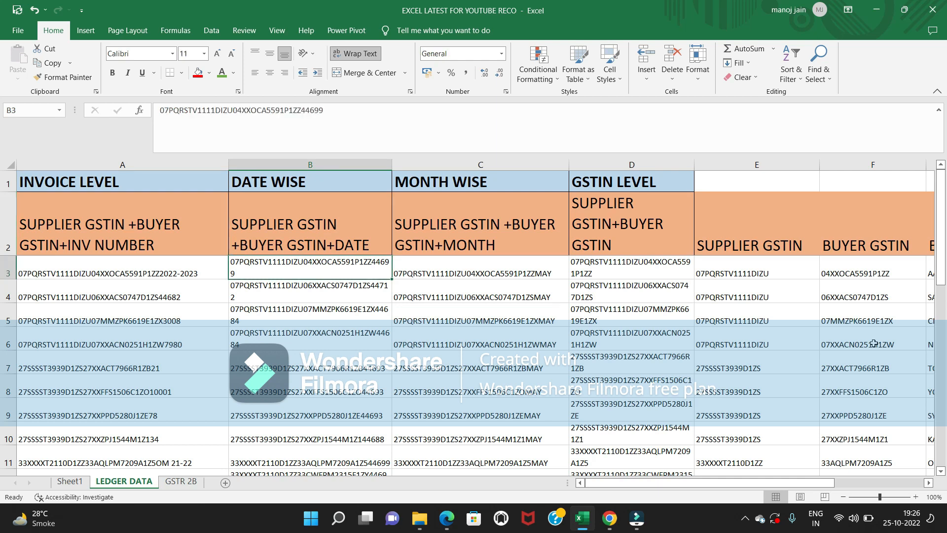
key(Right)
key(Right)
key(Right)
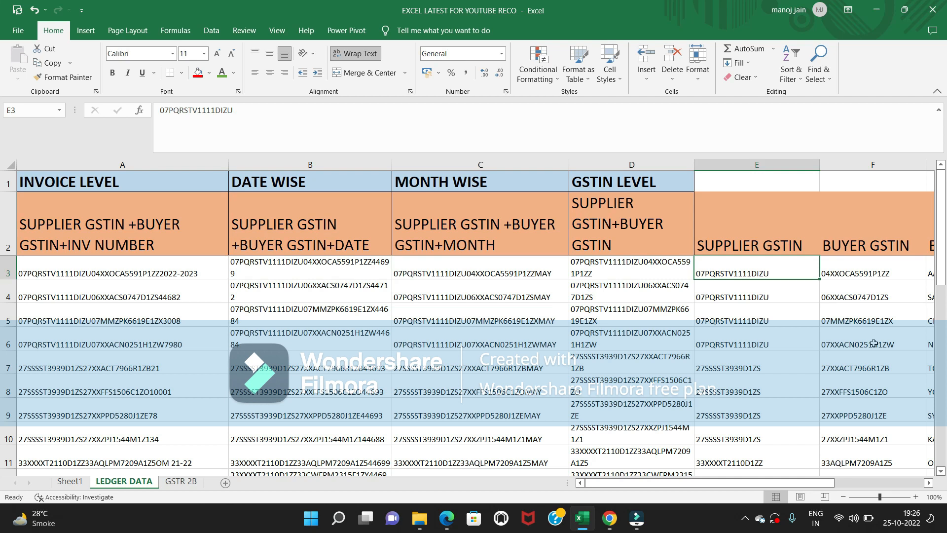
key(Right)
key(Right)
key(Right)
key(Right)
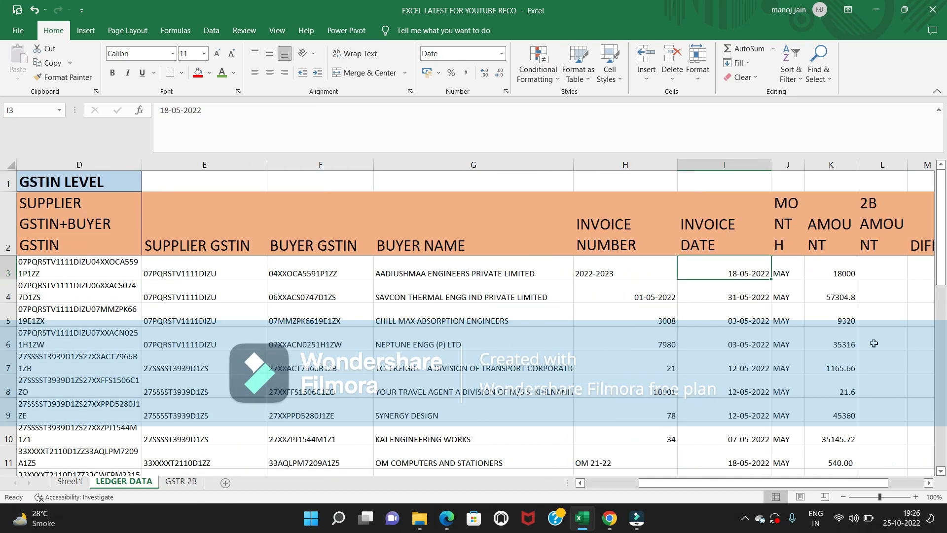
key(Left)
key(Left)
key(Left)
key(Left)
key(Left)
key(Left)
key(Left)
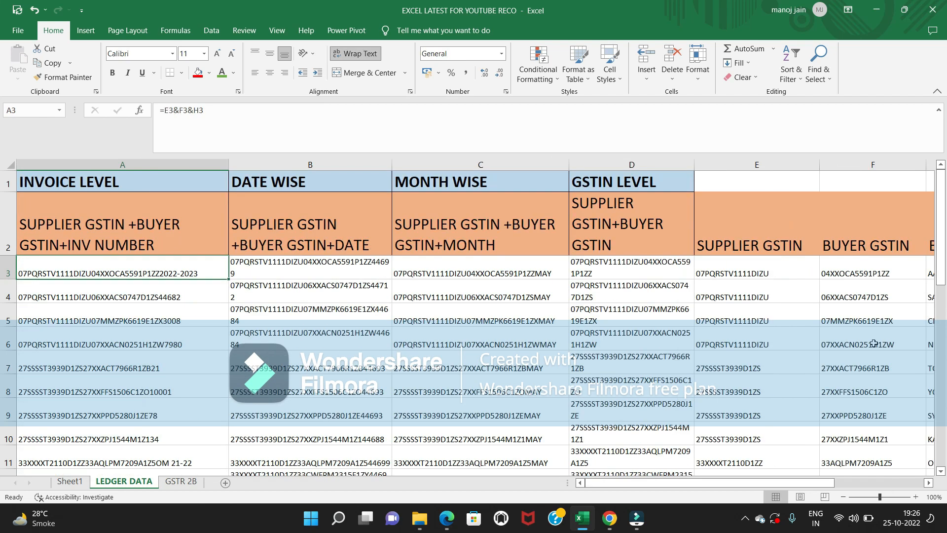
- Examine the month-wise key in C3 and compare the invoice date and month columns that relate to it
key(Right)
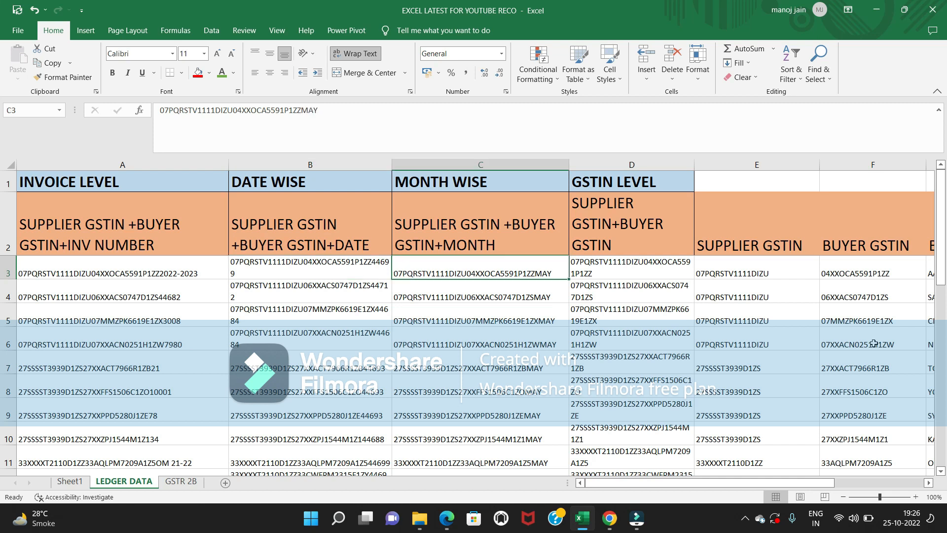
key(Right)
key(Right)
key(Right)
key(Right)
key(Right)
key(Right)
key(Right)
key(Right)
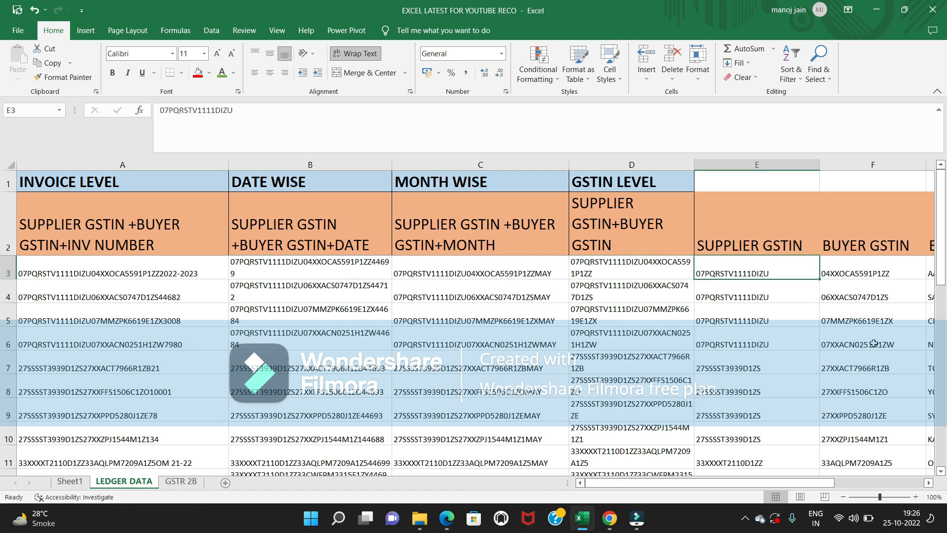
key(Left)
key(Left)
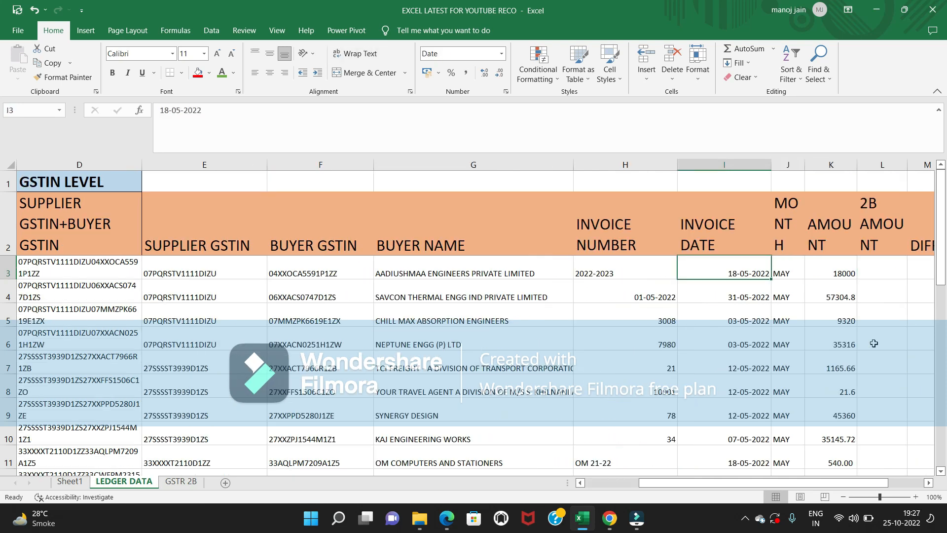
key(Right)
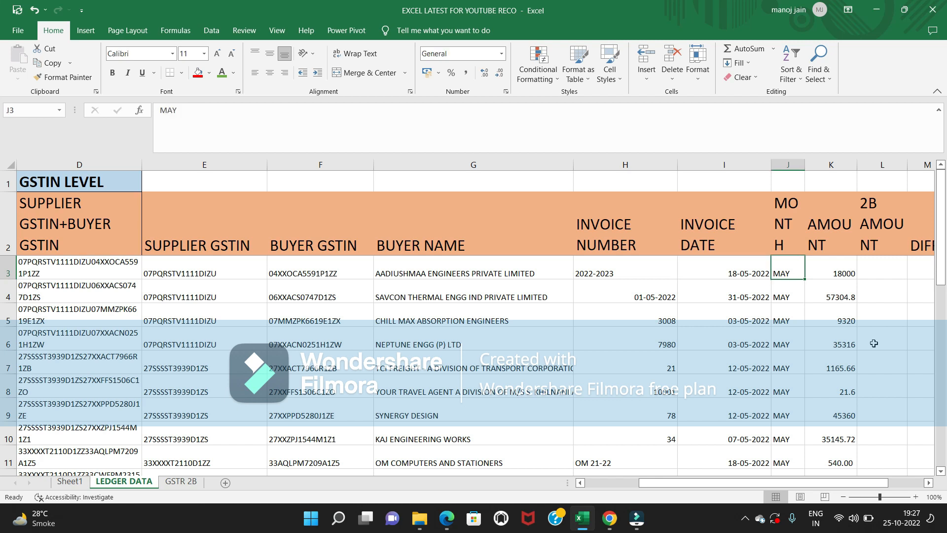
key(Left)
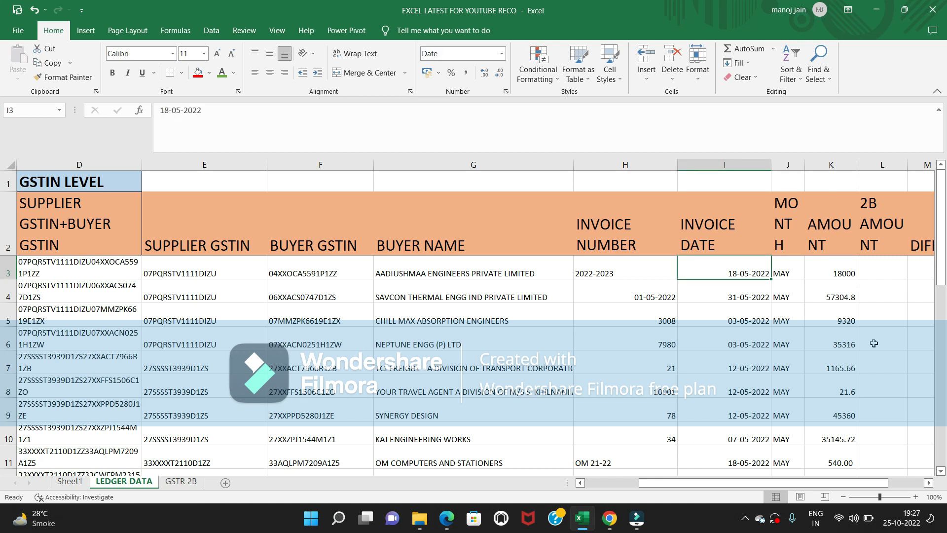
key(Right)
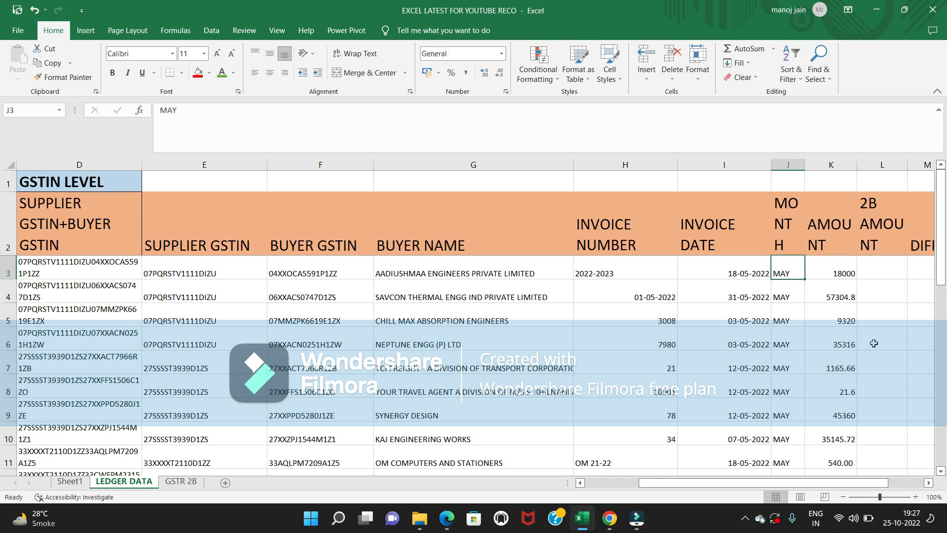
key(Left)
key(Left)
key(Left)
key(Left)
key(Left)
key(Left)
key(Left)
key(Left)
key(Left)
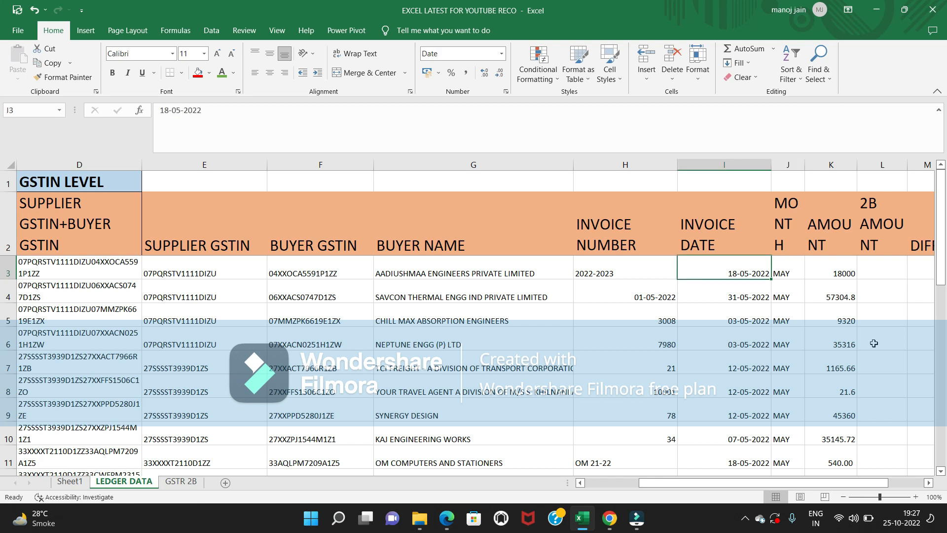
- Examine the GSTIN-level key in D3 alongside the supplier GSTIN column
key(Right)
key(Right)
key(Right)
key(Right)
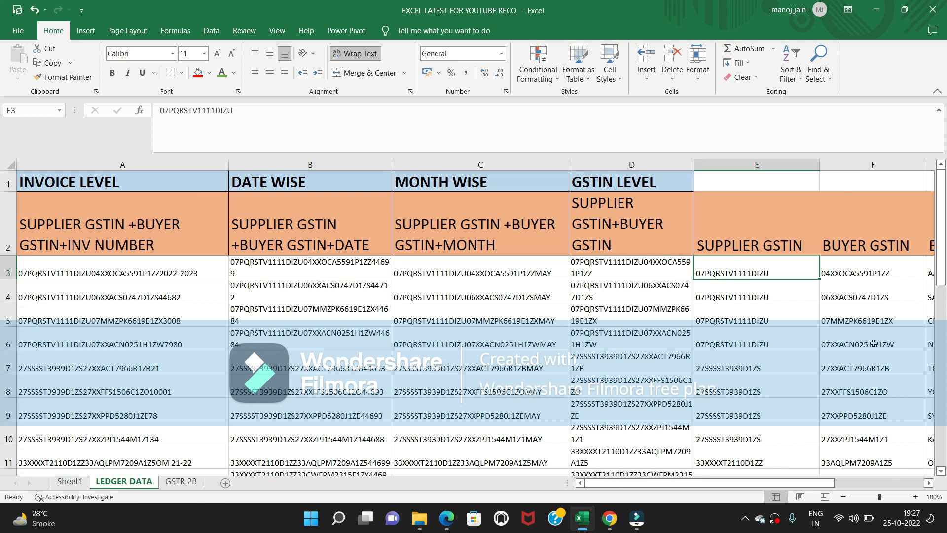
key(Left)
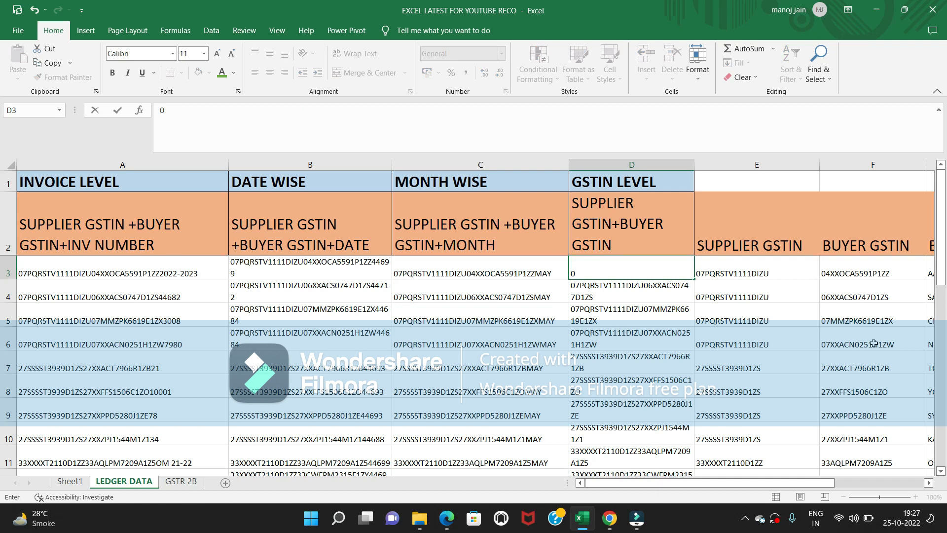
key(Right)
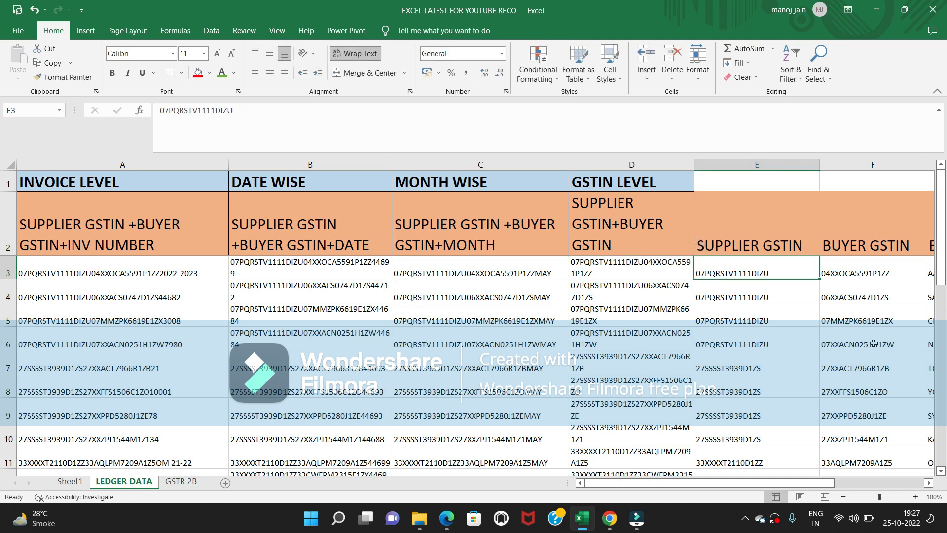
- Review the buyer GSTIN values down column F of LEDGER DATA
scroll(874, 344, right, 2)
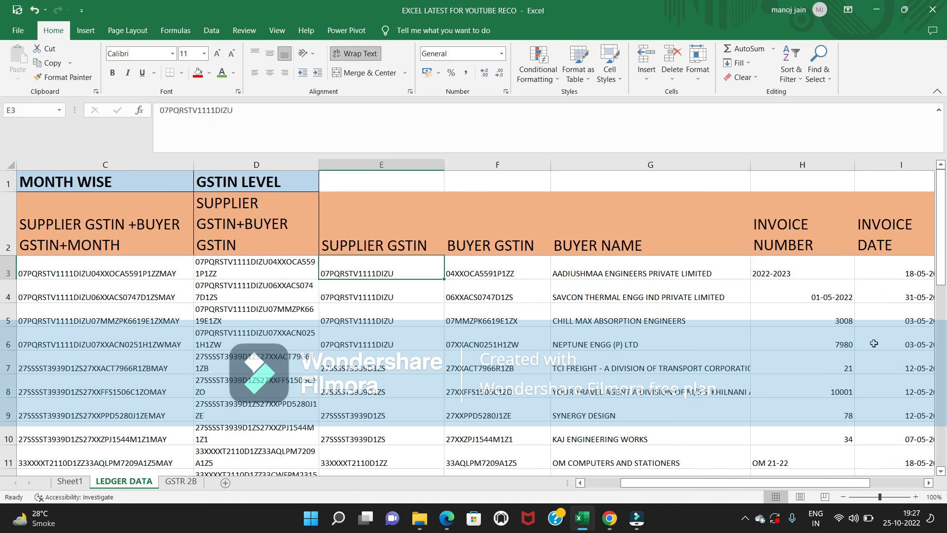
key(Right)
key(Down)
key(Down)
key(Down)
key(Down)
key(Down)
key(Down)
key(Down)
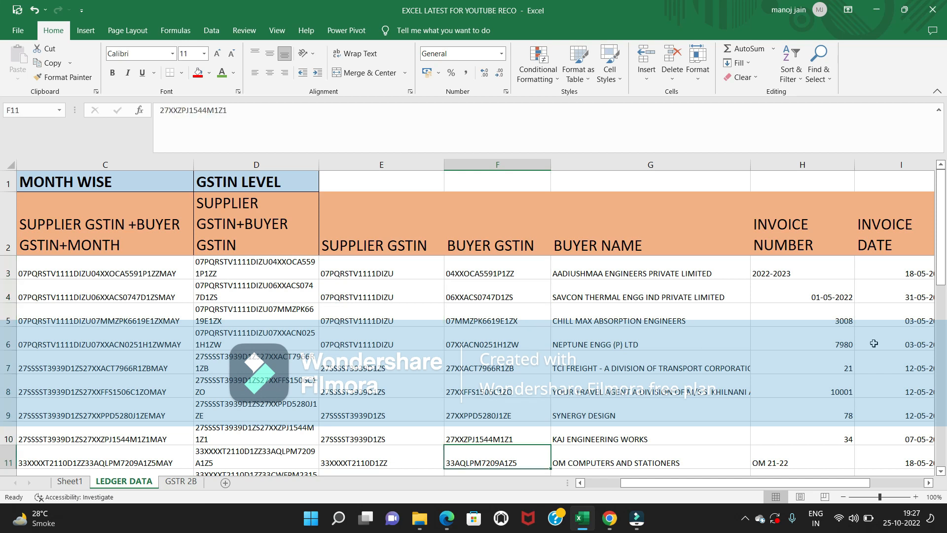
key(Down)
key(Down)
key(Down)
key(Down)
key(Down)
key(Down)
key(Up)
key(Up)
key(Up)
key(Up)
key(Up)
key(Up)
key(Up)
key(Up)
key(Up)
key(Up)
key(Up)
key(Up)
key(Up)
key(Up)
key(Up)
key(Down)
key(Down)
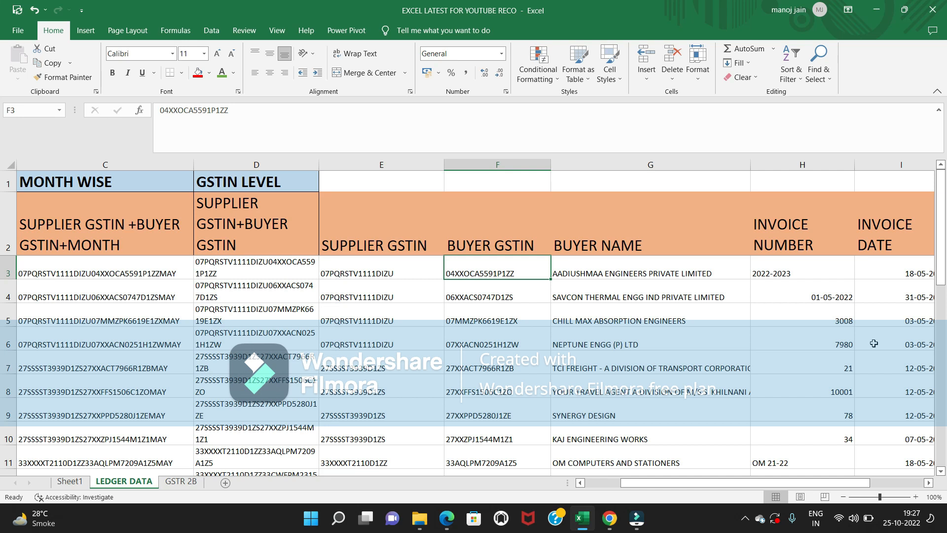
- Check the invoice number, date and month fields of the first ledger row and go back to its invoice-level key
key(Right)
key(Right)
key(Right)
key(Right)
key(Right)
key(Left)
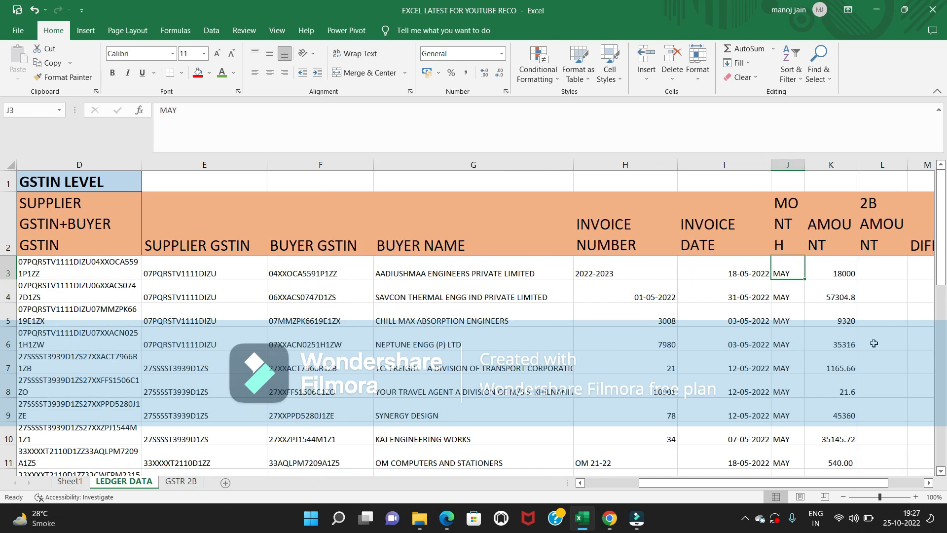
key(Home)
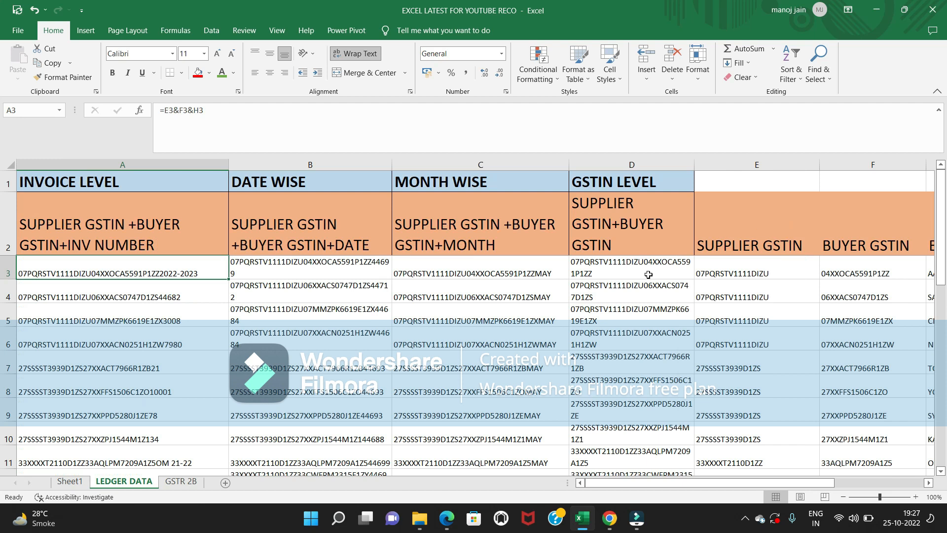
- Examine the invoice-level, date-wise, month-wise and GSTIN-level key columns at the start of the GSTR 2B sheet
click(181, 482)
click(75, 207)
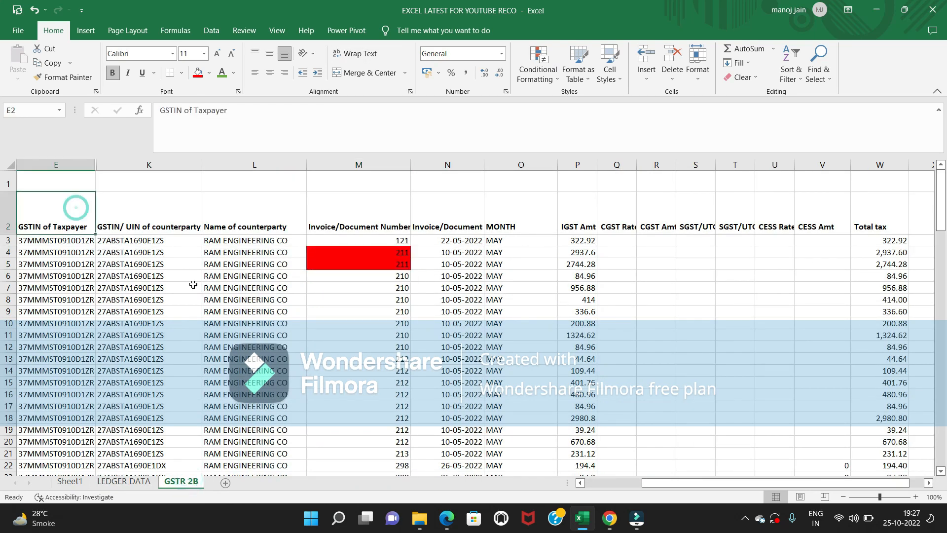
key(Left)
key(Left)
key(Left)
key(Left)
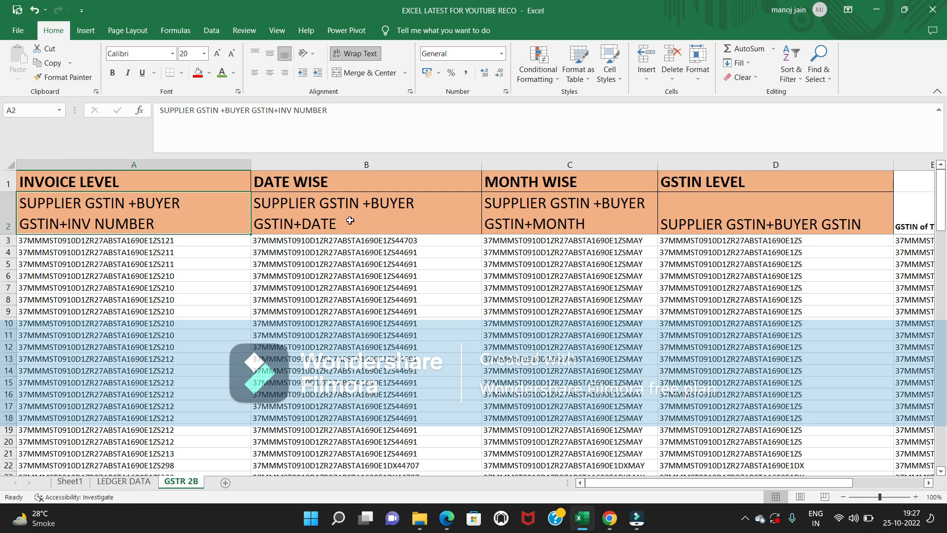
click(788, 214)
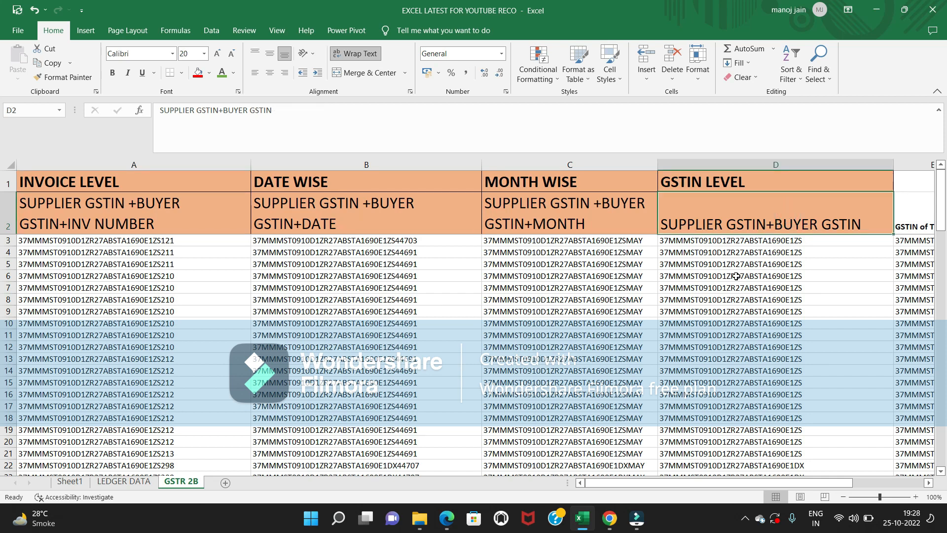
- Replace the invoice-level key formula in A3 of LEDGER DATA with its own value, using Paste Special's Values and number formats
key(Left)
key(Left)
key(Left)
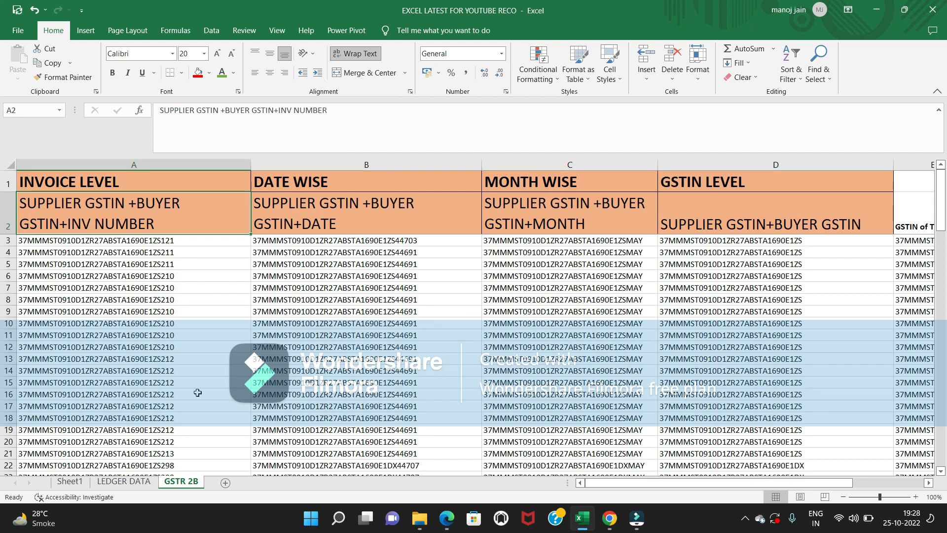
click(124, 482)
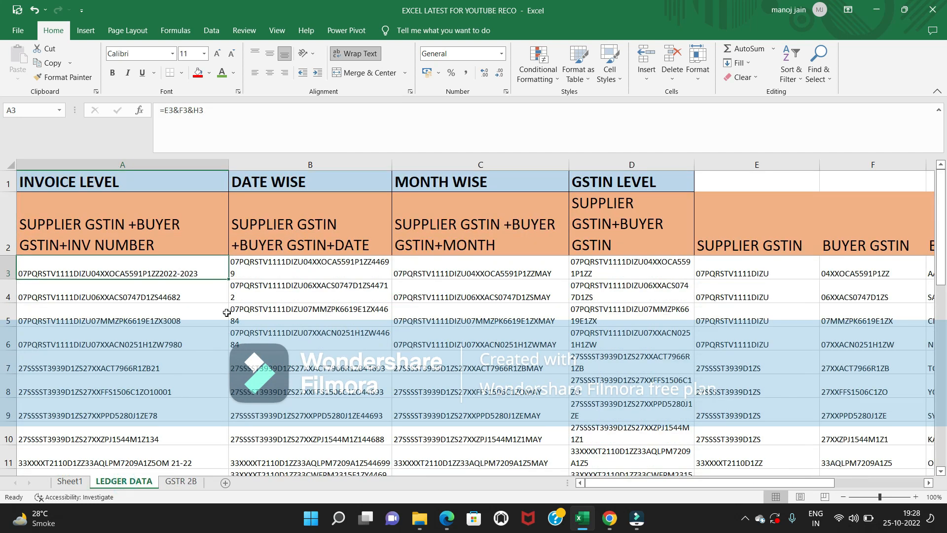
key(ctrl+c)
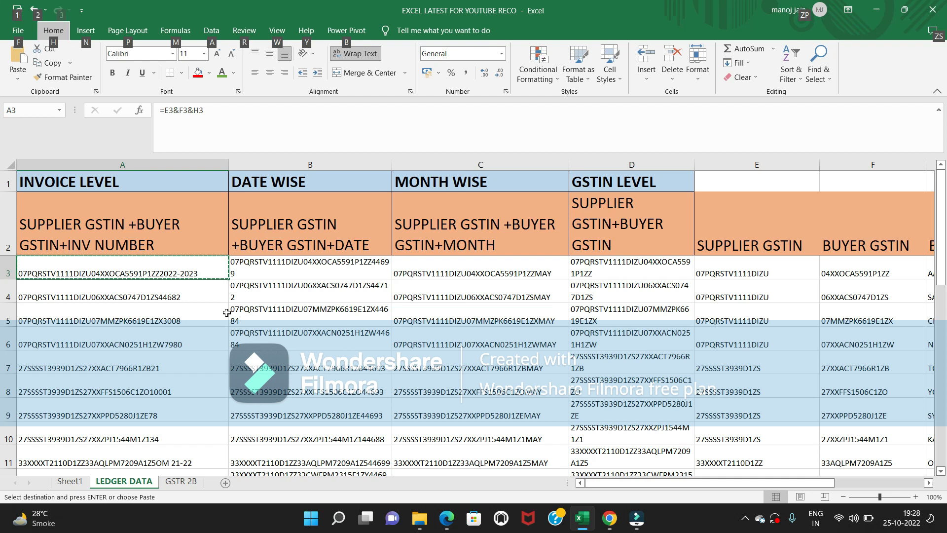
key(ctrl+alt+v)
key(u)
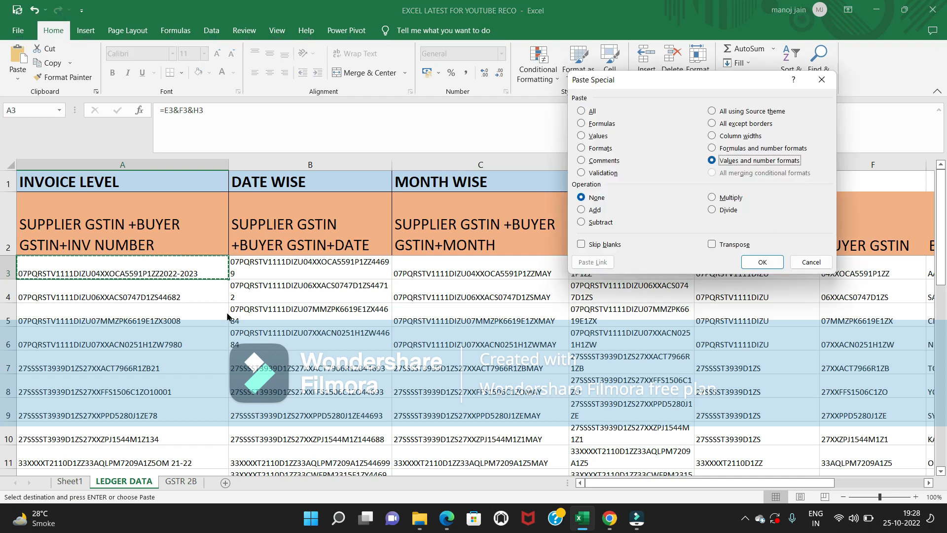
key(Return)
- Review the LEDGER DATA columns from the match keys through the buyer, invoice, amount and difference headings
key(Up)
key(Right)
key(Right)
key(Right)
key(Right)
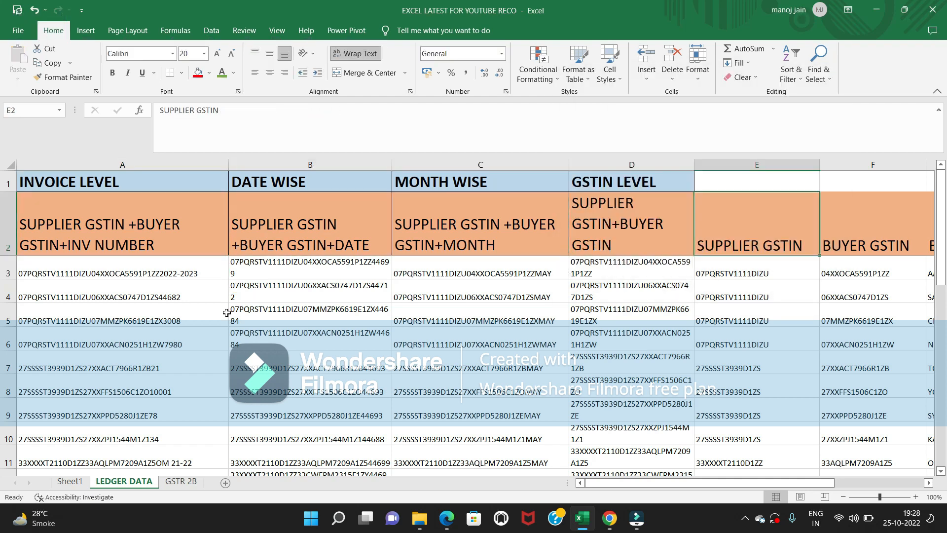
key(Right)
key(Right)
key(Right)
key(Right)
key(Right)
key(Right)
key(Right)
key(Right)
key(Left)
key(Left)
key(Left)
key(Left)
key(Right)
key(Right)
key(Down)
key(Up)
key(Down)
key(Down)
- Total the ledger AMOUNT column in K1 with =SUBTOTAL(9,K3:K25)
key(Up)
key(Up)
key(Up)
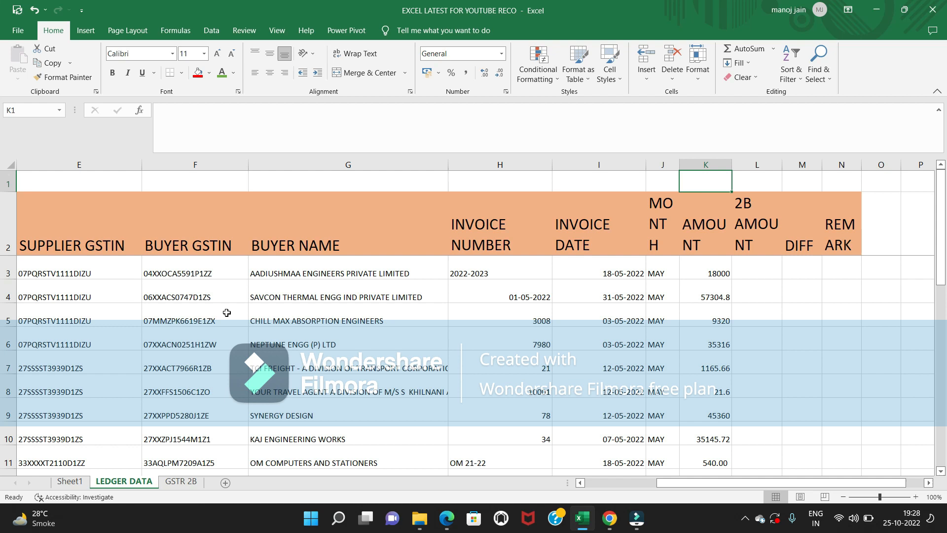
text(=SUBTOTAL()
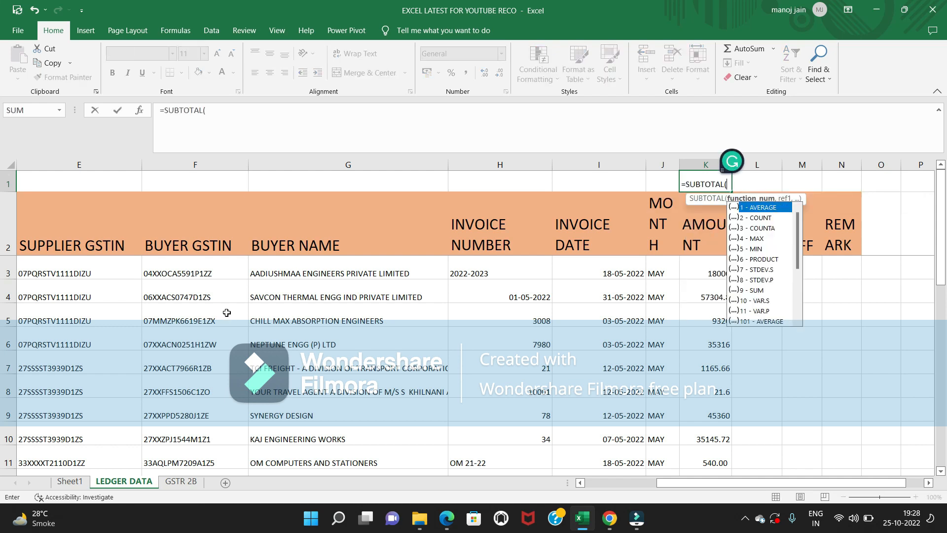
text(9,)
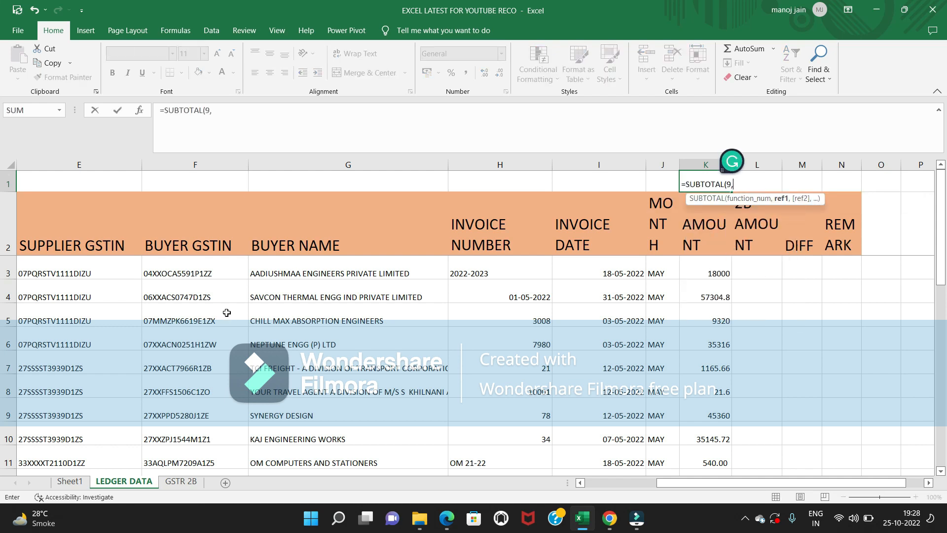
key(Down)
key(Down)
key(ctrl+shift+Down)
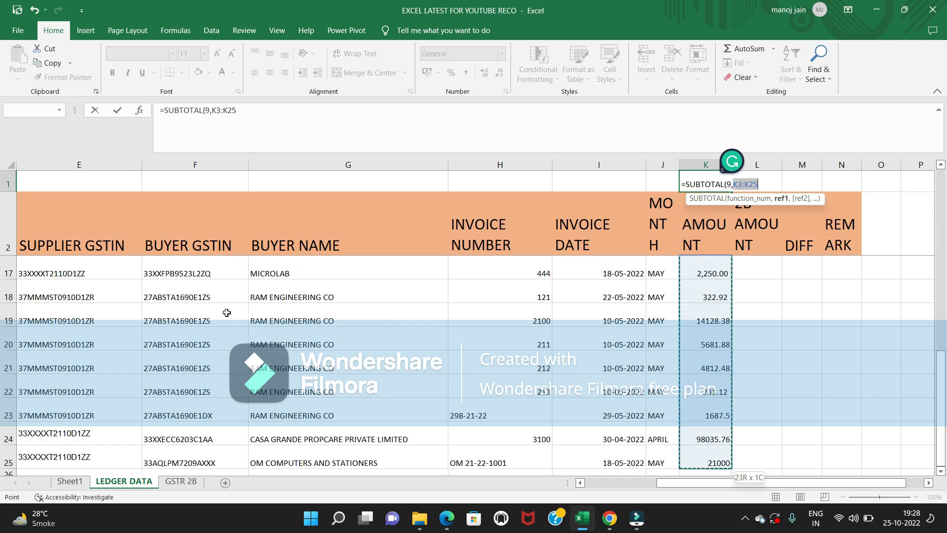
text())
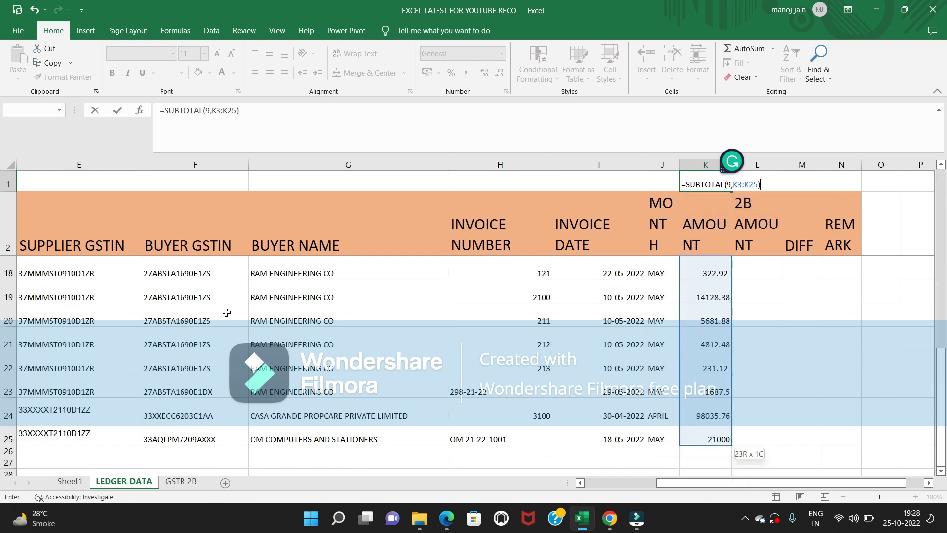
key(Return)
key(Right)
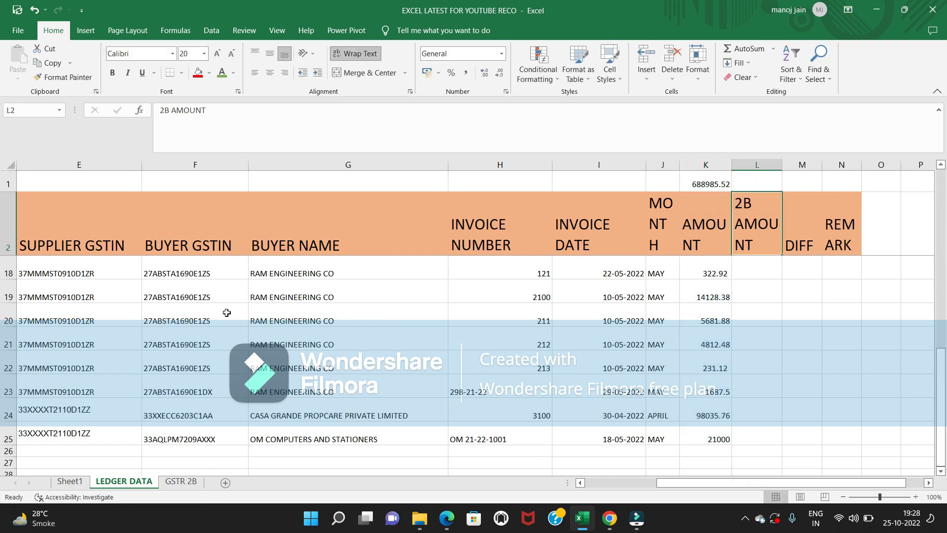
key(Left)
key(Up)
key(Down)
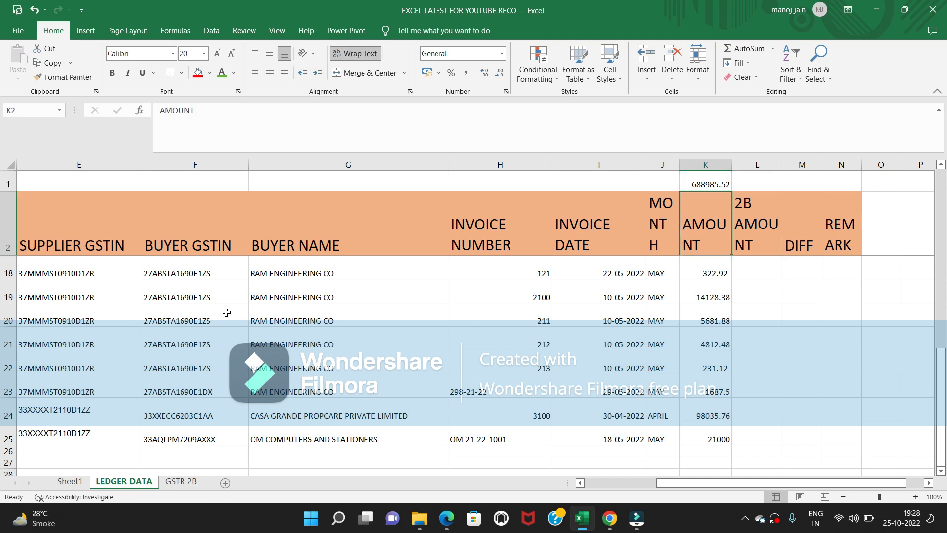
- Begin a SUMIF formula in L3 under 2B AMOUNT, with column A of the GSTR 2B sheet as the range
key(Down)
key(Down)
key(Up)
key(Right)
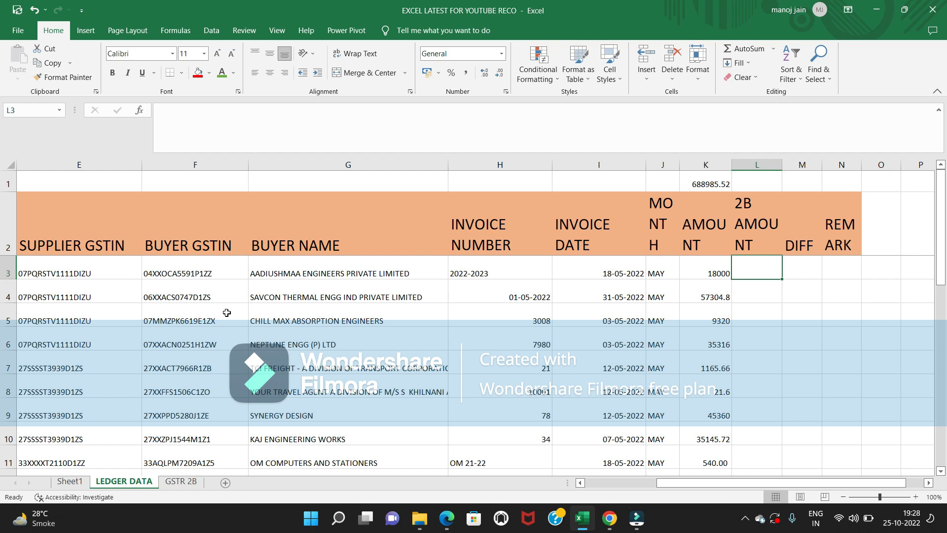
text(=)
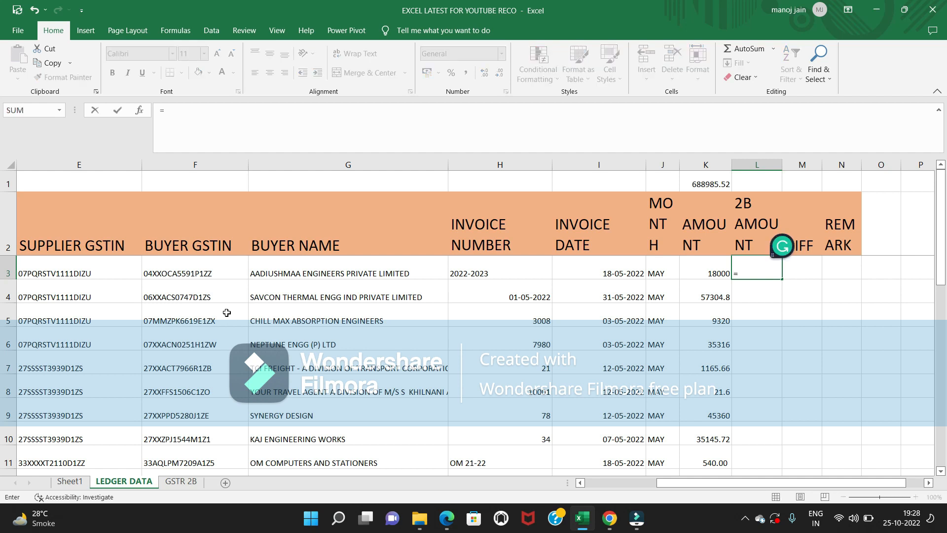
text(SUMI)
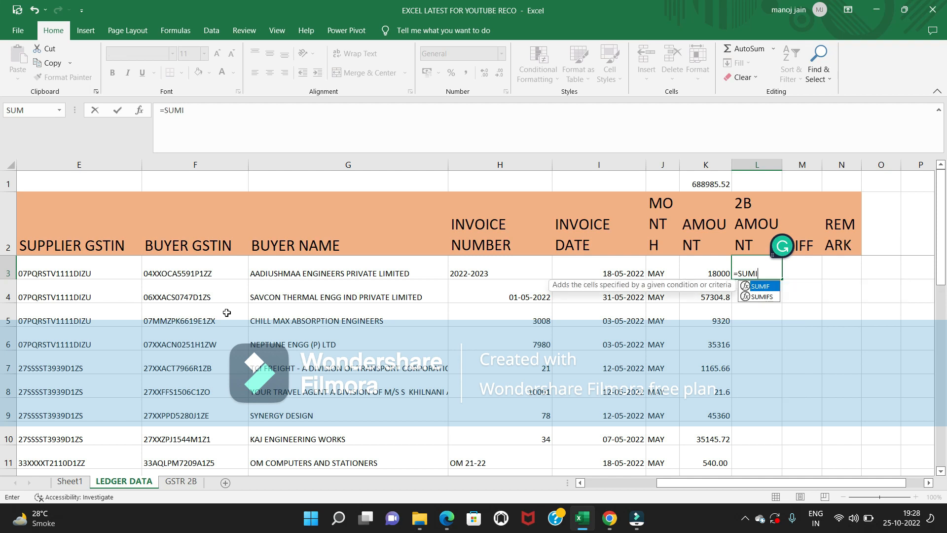
key(Tab)
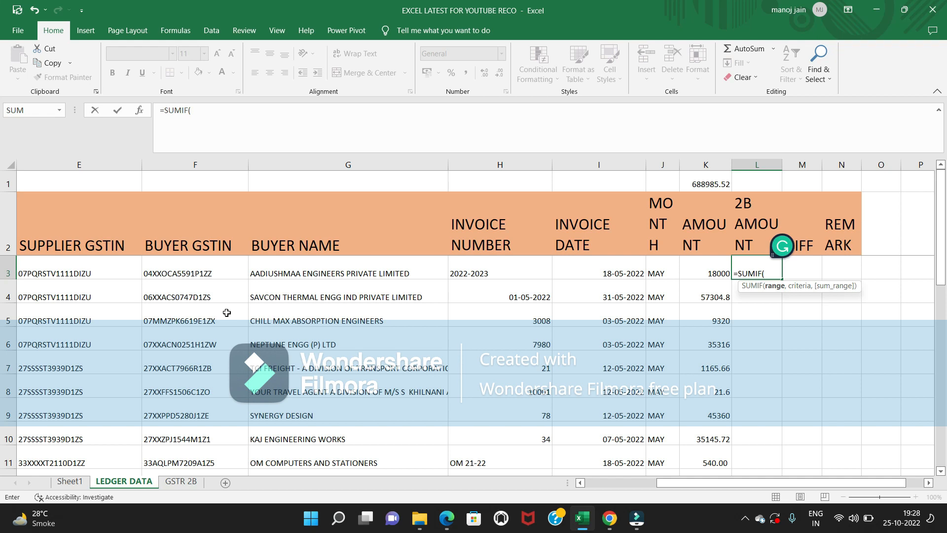
click(185, 487)
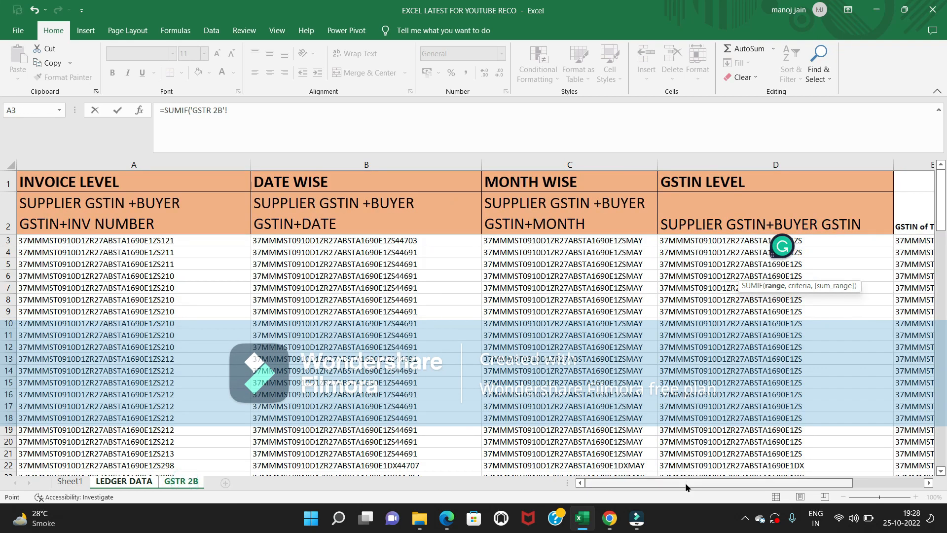
click(160, 216)
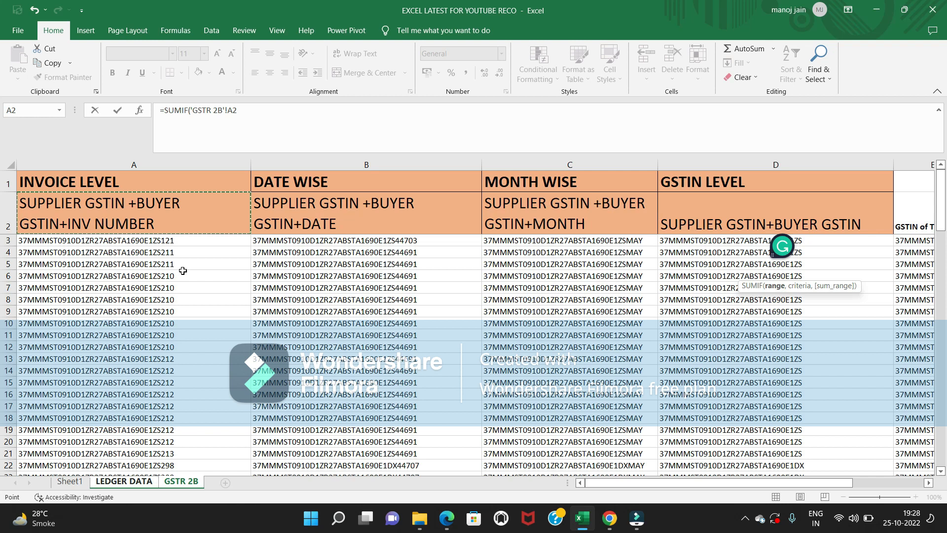
click(154, 161)
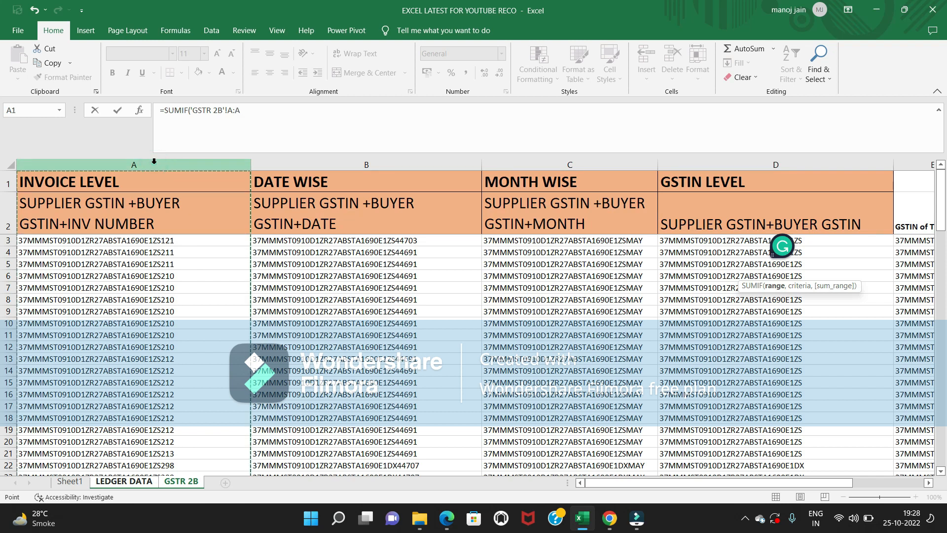
text(,)
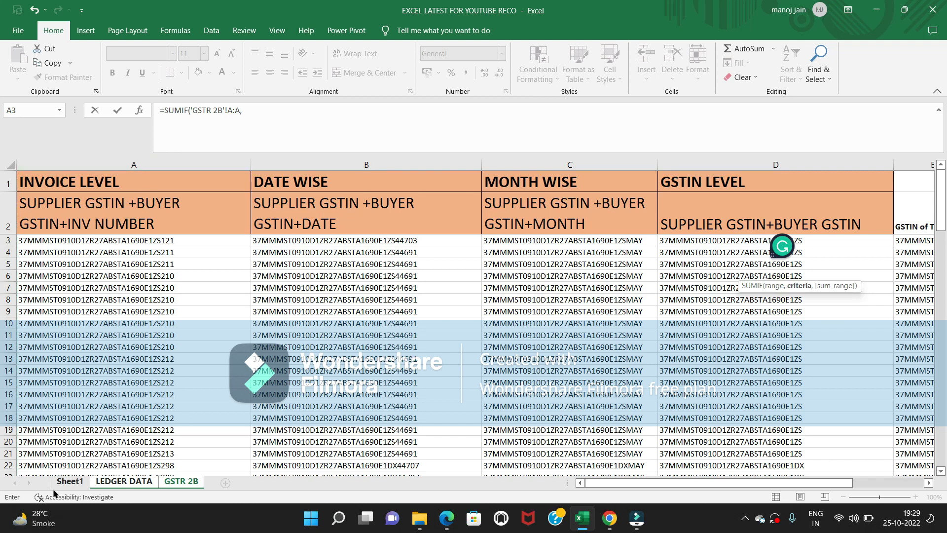
- Complete the SUMIF with column A of LEDGER DATA as the criteria and the Total tax column W of GSTR 2B as the sum range
click(107, 482)
drag(786, 480, 661, 497)
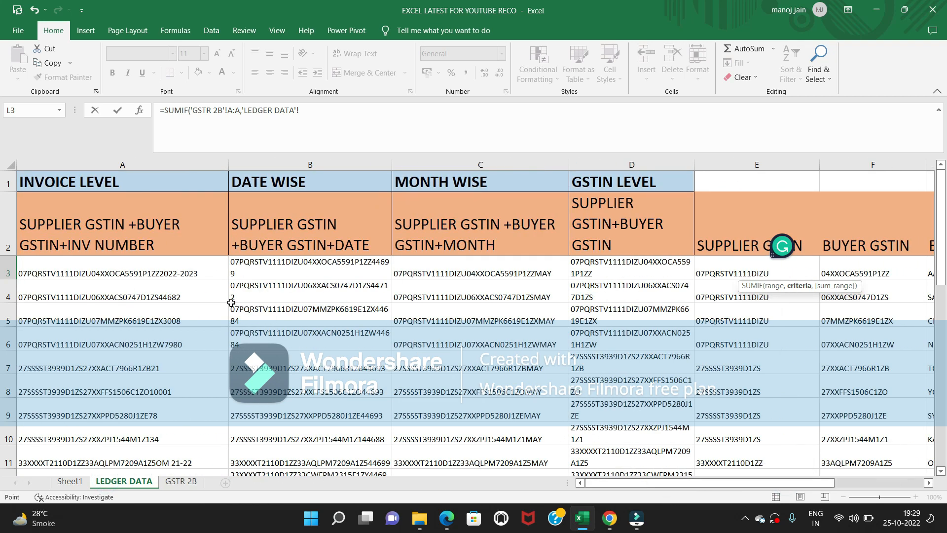
click(159, 160)
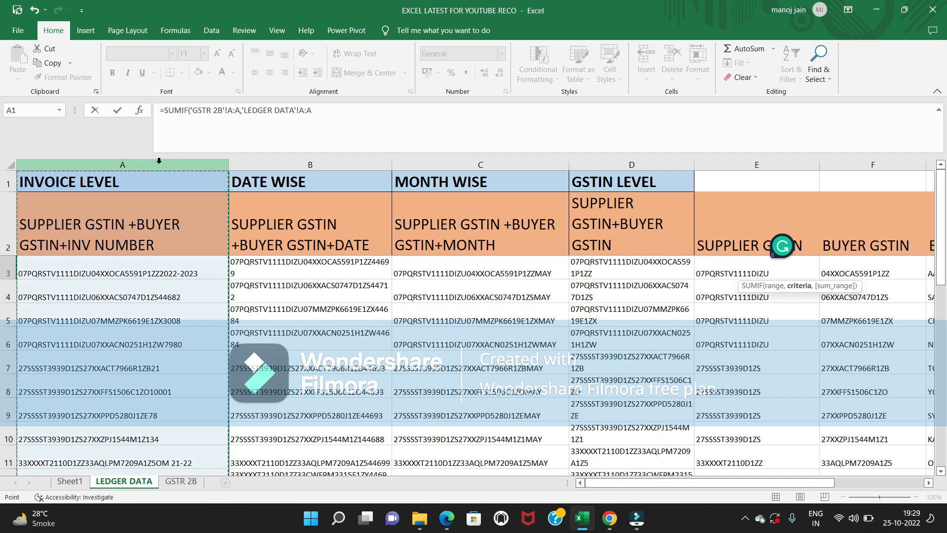
text(,)
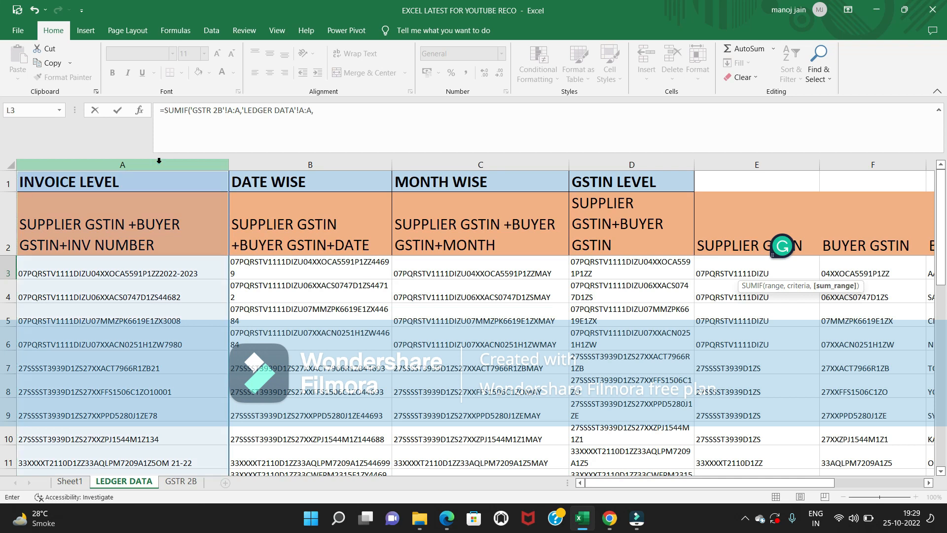
click(192, 486)
drag(790, 483, 857, 488)
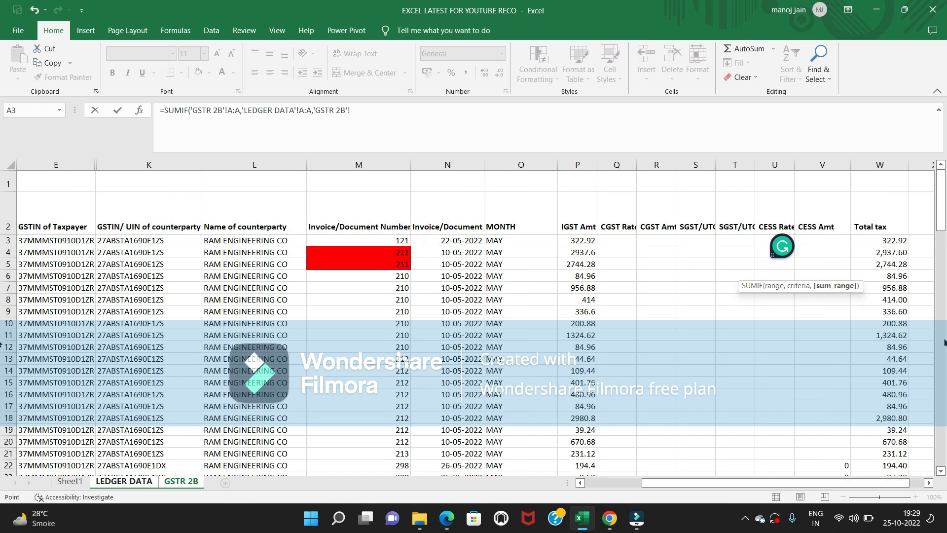
click(878, 165)
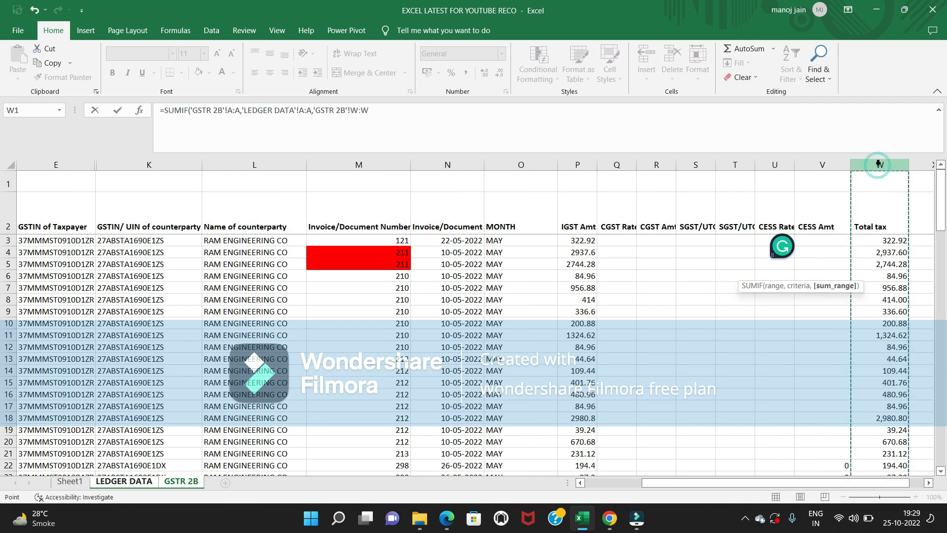
text())
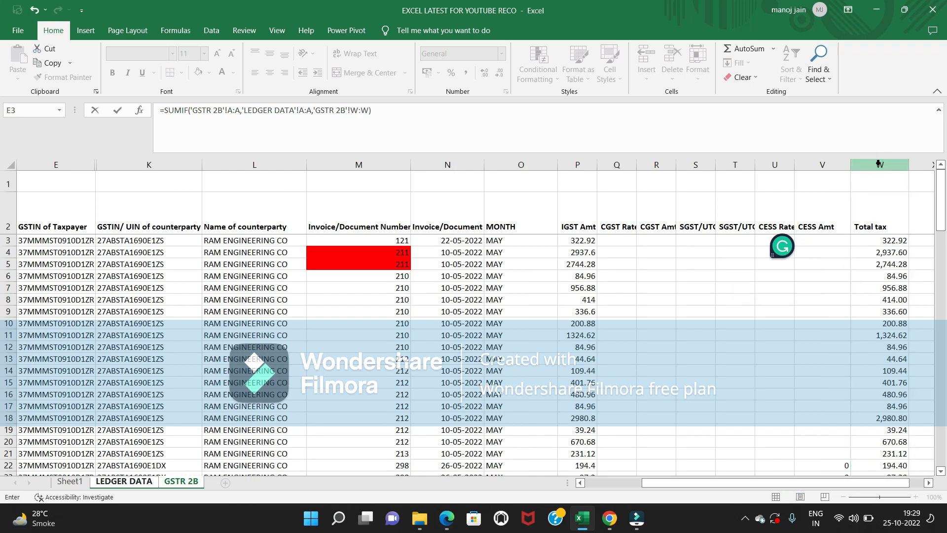
key(Return)
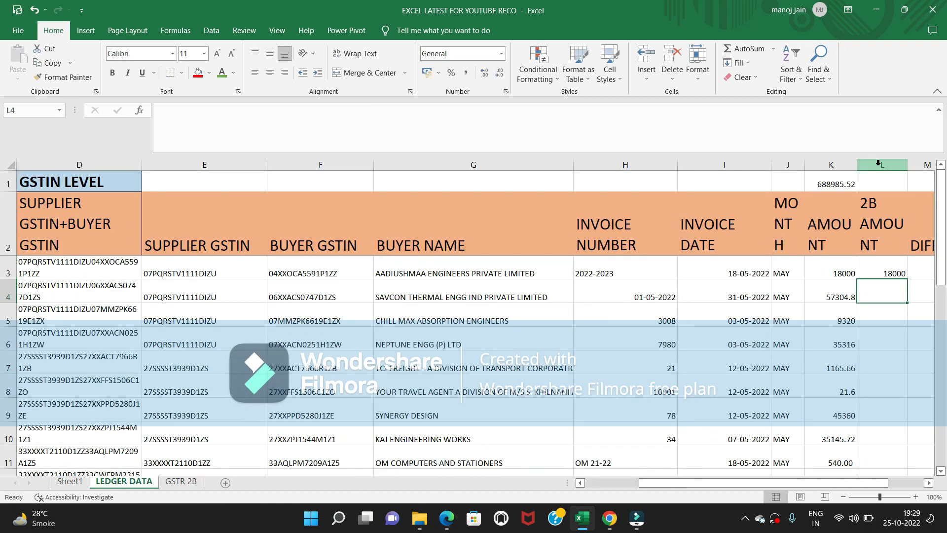
- Wrap the SUMIF formula in L3 in an IFERROR that returns "NOT MATCH" on an error
key(Up)
scroll(879, 163, right, 1)
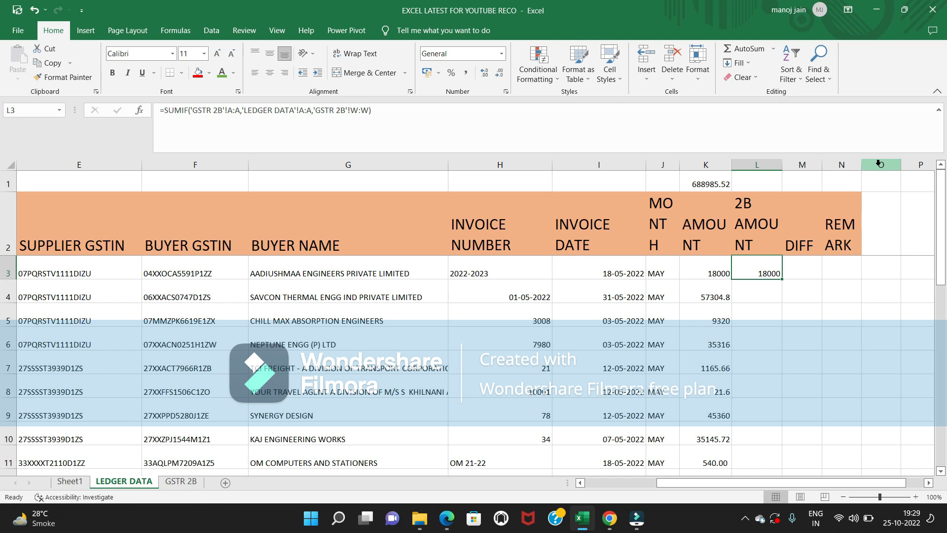
click(166, 106)
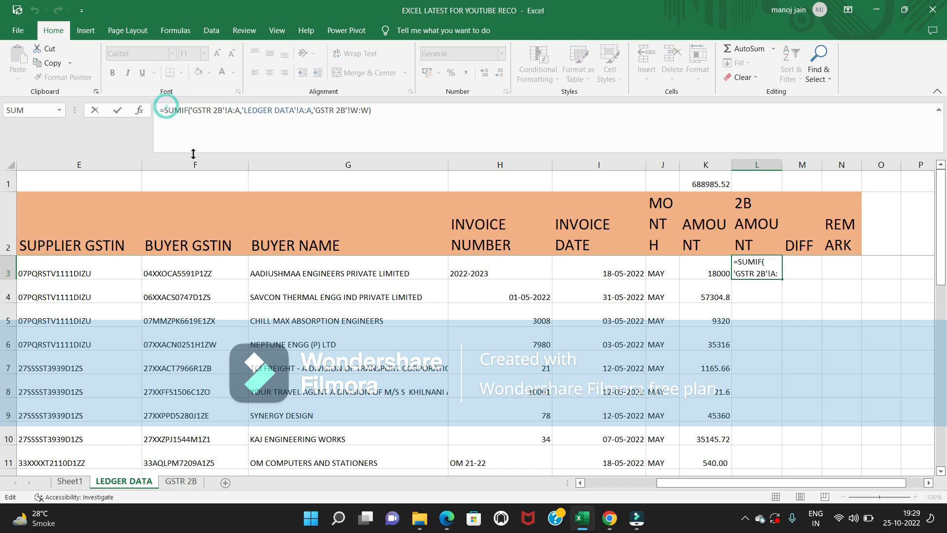
text(IFERROR()
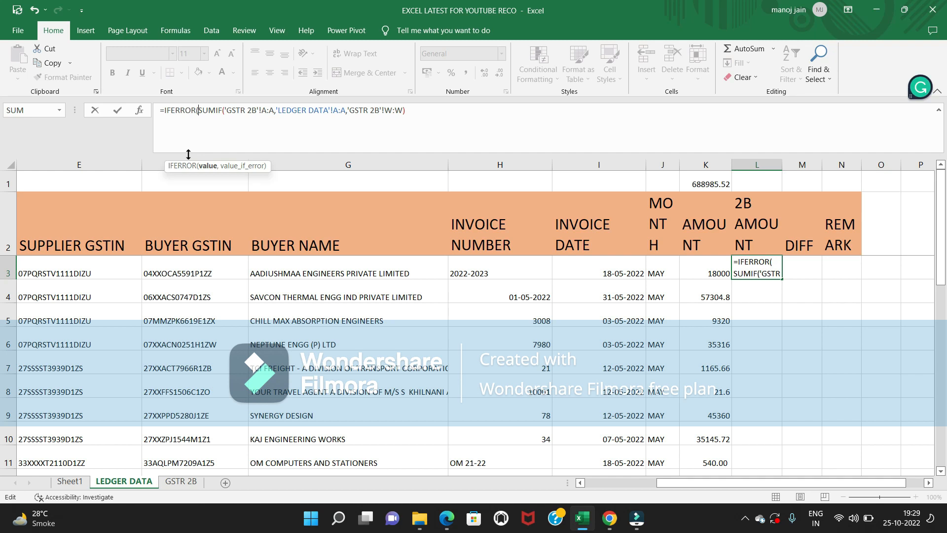
click(424, 119)
text(,)
text("NO )
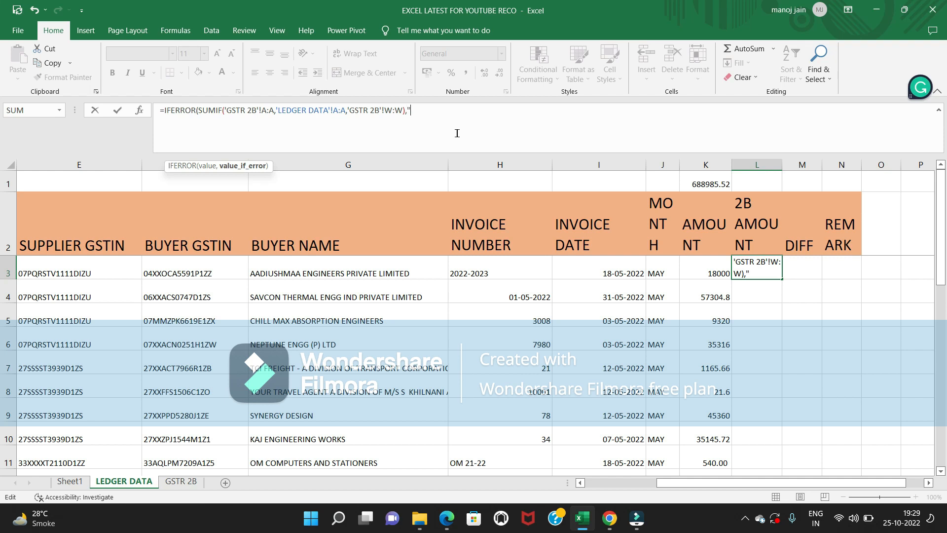
text(T MATC)
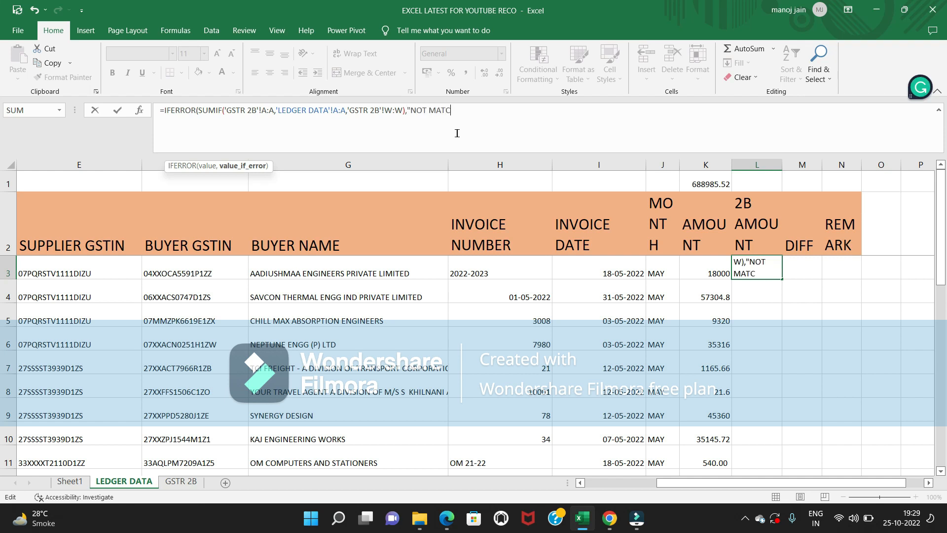
text(H"))
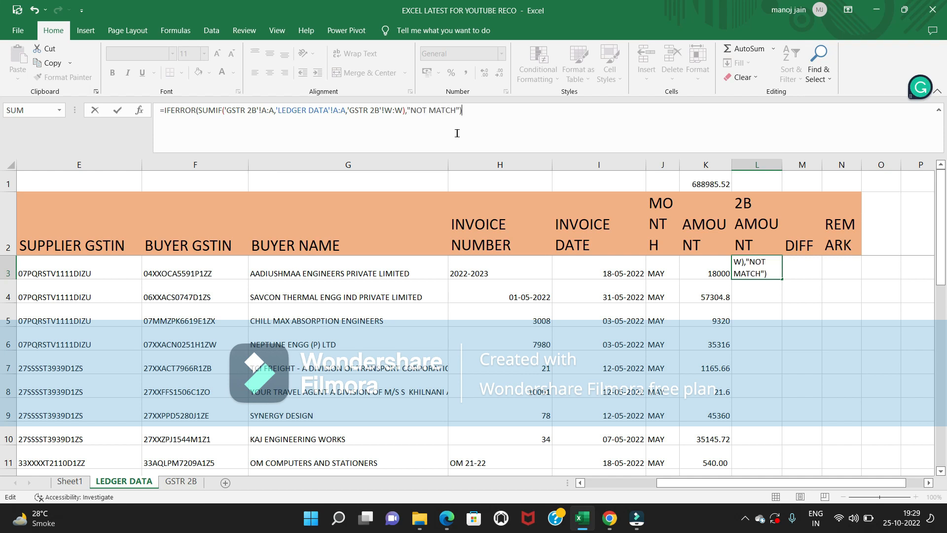
key(Return)
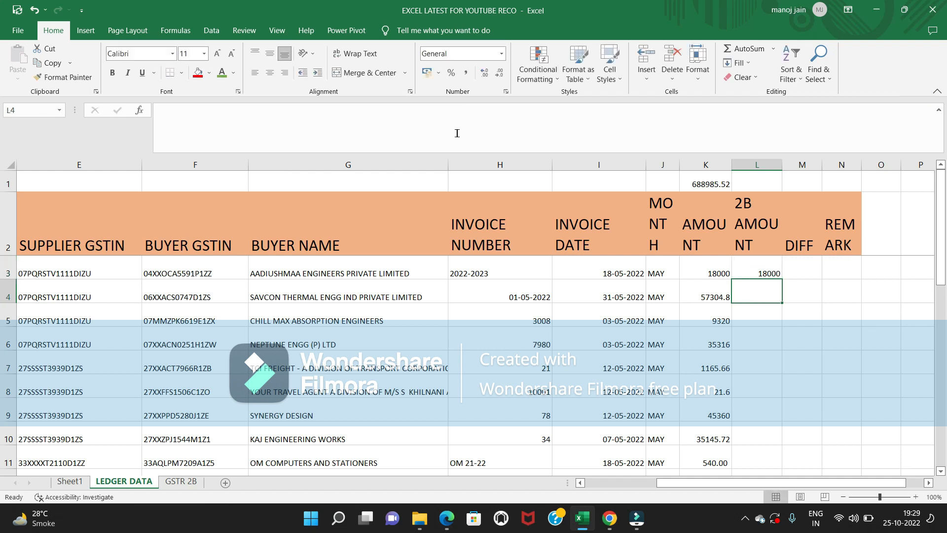
- Fill the IFERROR SUMIF formula from L3 down the 2B AMOUNT column to L25
key(Up)
key(Left)
key(ctrl+Down)
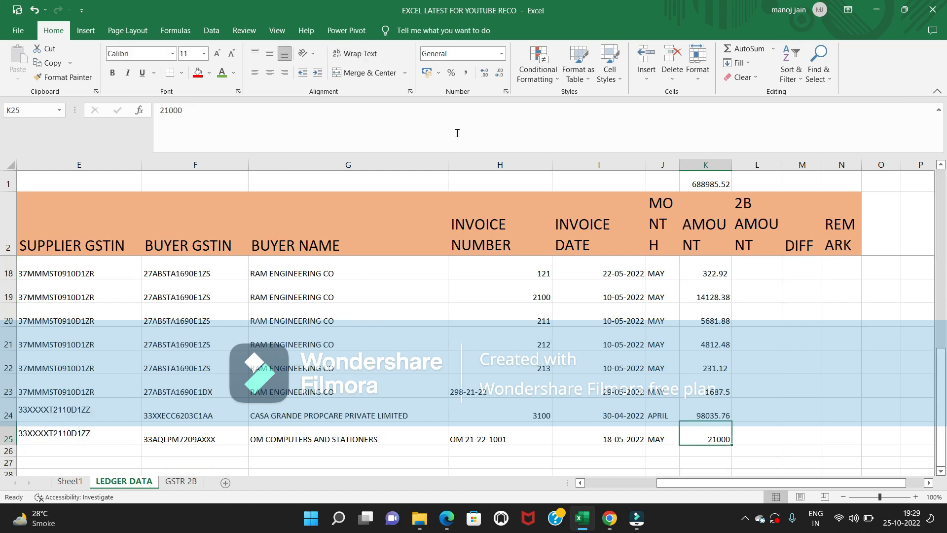
key(Right)
key(ctrl+shift+Up)
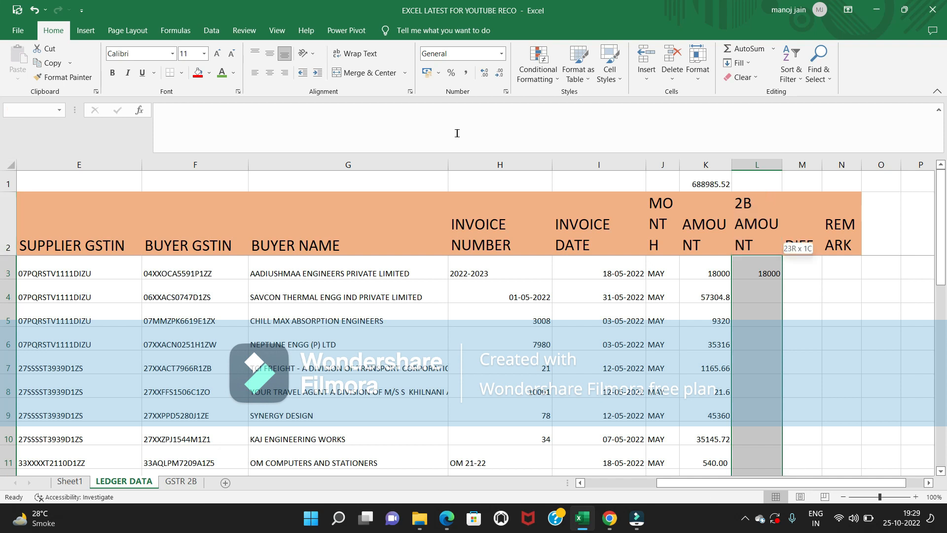
key(ctrl+d)
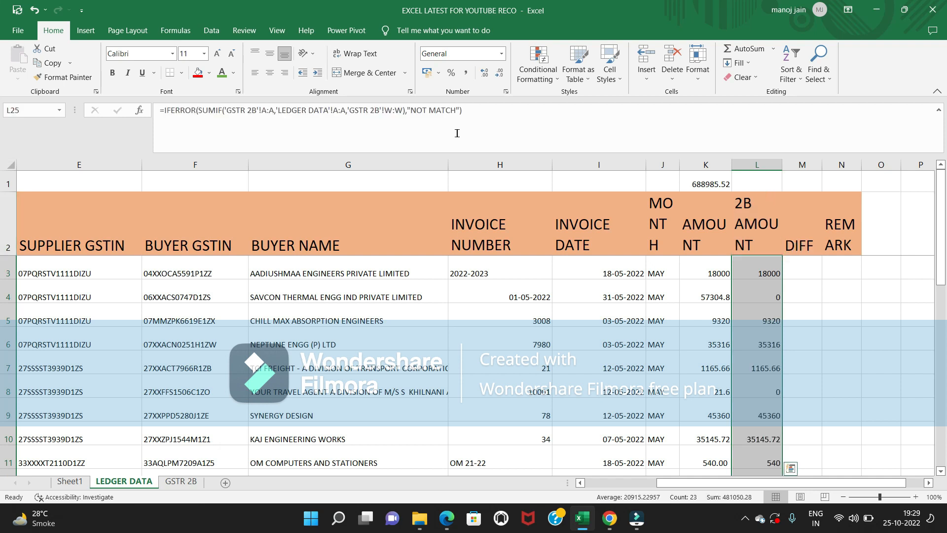
- Calculate the difference in M3 under DIFF as ledger amount minus 2B amount with =K3-L3
key(ctrl+Up)
key(Down)
key(Right)
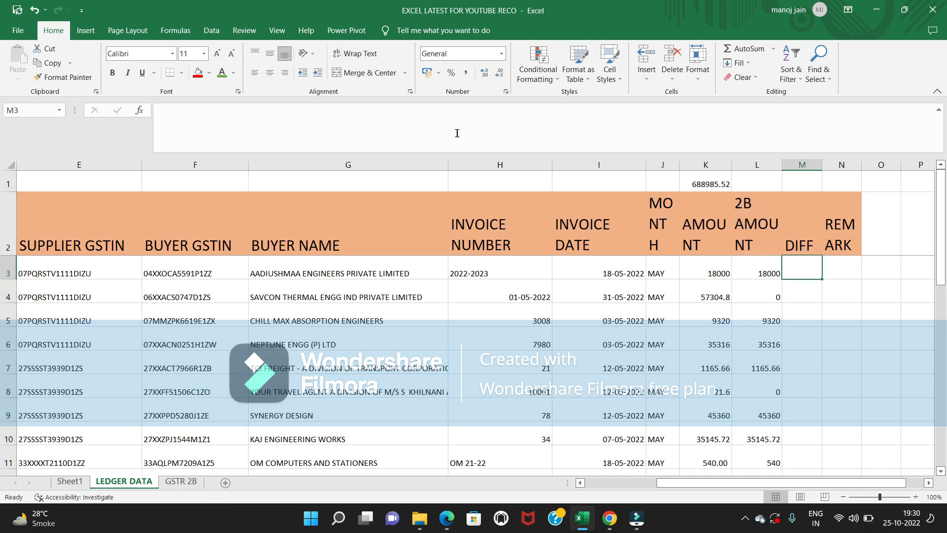
text(=)
key(Left)
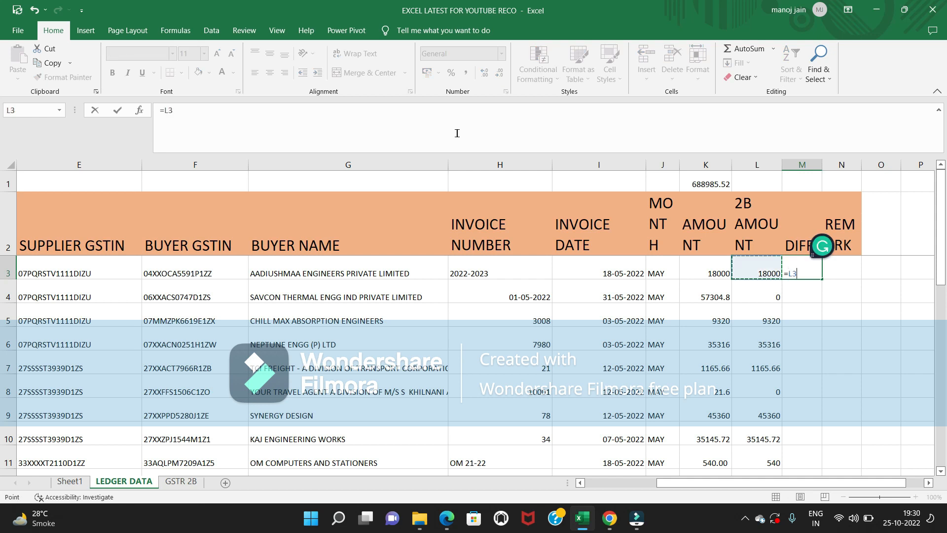
key(Left)
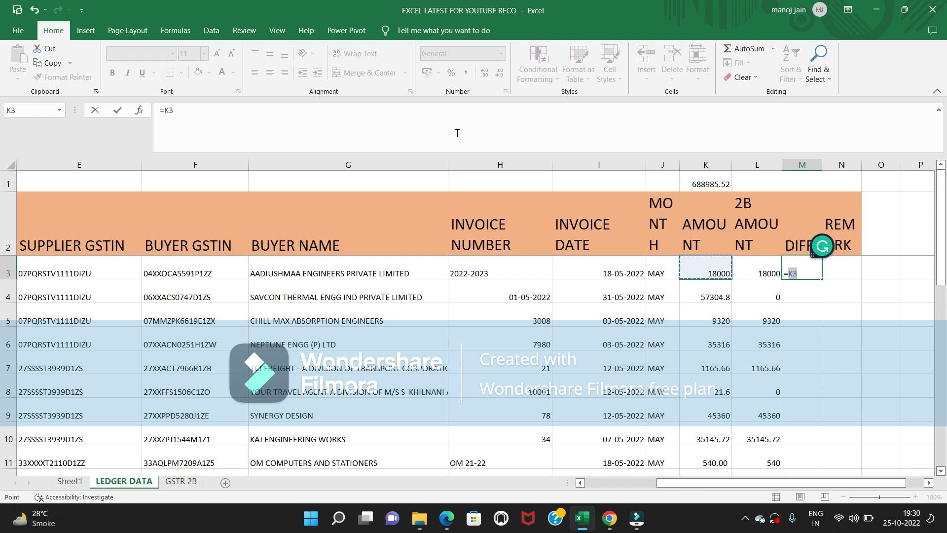
text(-)
key(Left)
key(Return)
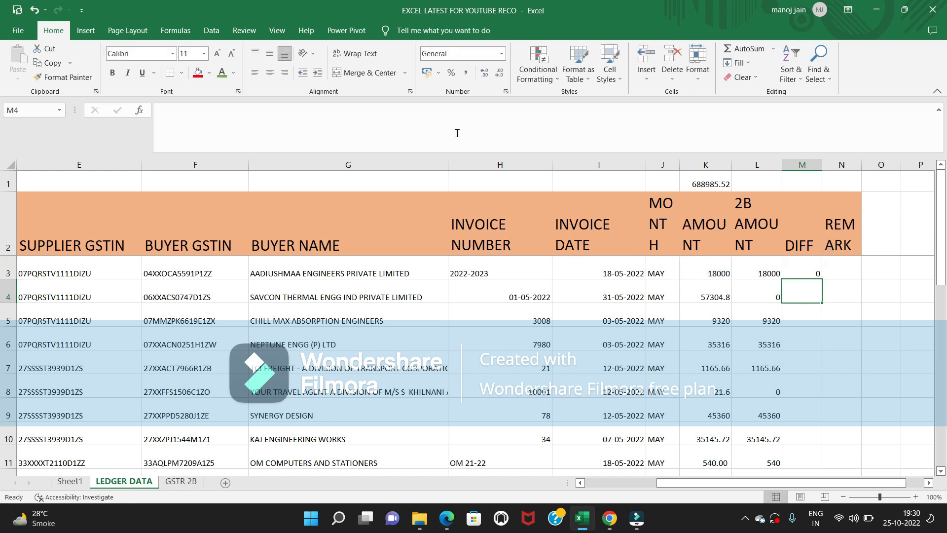
- Fill the M3 difference formula down the DIFF column for all ledger rows
key(Up)
key(Left)
key(ctrl+Down)
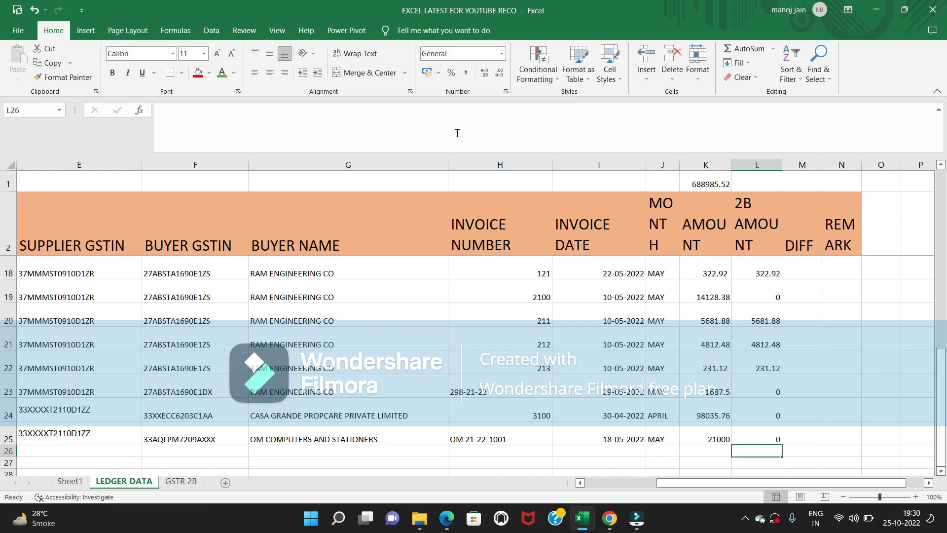
key(Right)
key(ctrl+shift+Up)
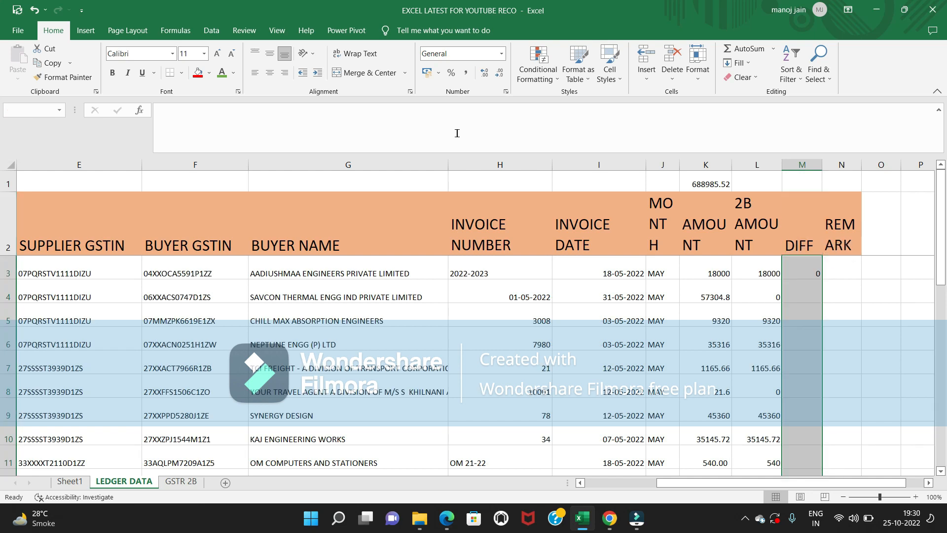
key(ctrl+d)
key(ctrl+Up)
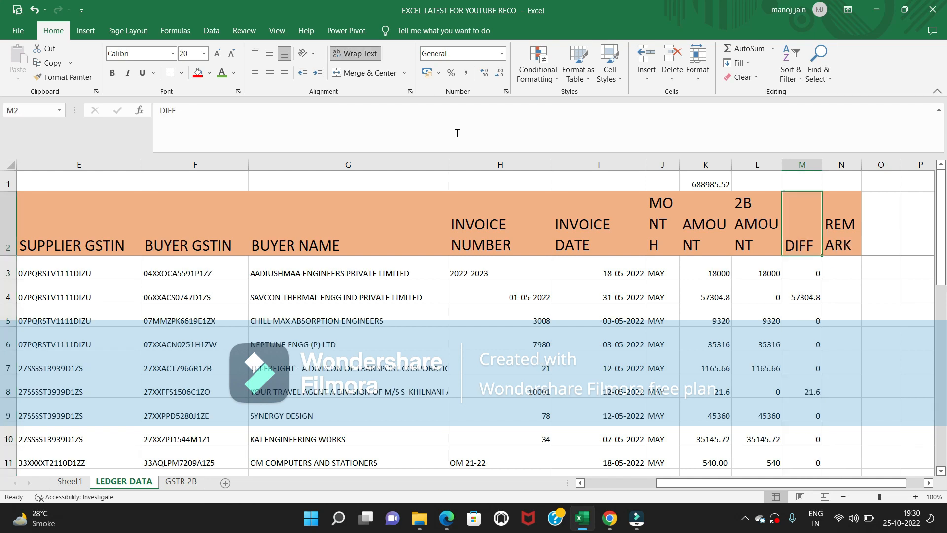
- Add filters to header row 2 and filter the DIFF column to show only 0
key(shift+space)
key(ctrl+shift+l)
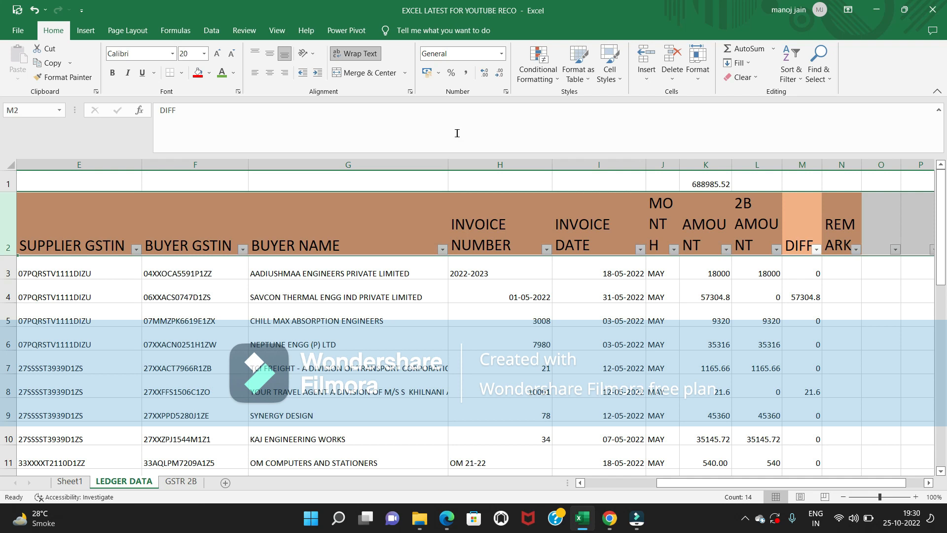
key(Right)
key(Left)
key(alt+Down)
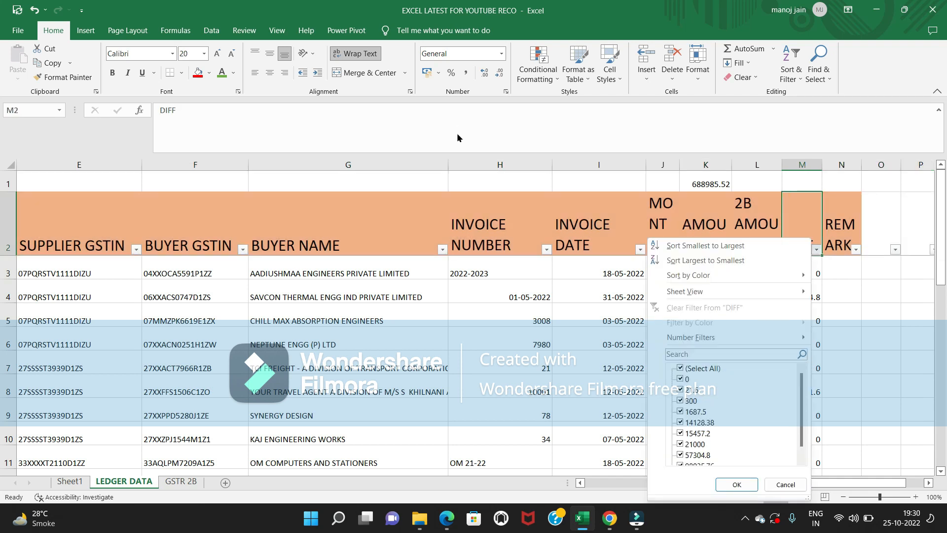
click(703, 369)
click(682, 379)
click(732, 477)
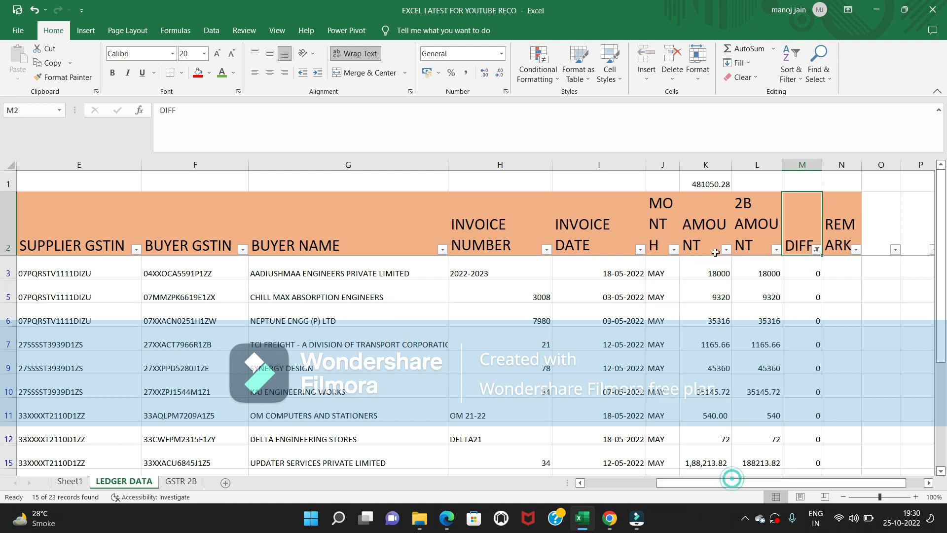
- Copy the SUBTOTAL formula from K1 to L1 to total the 2B AMOUNT column
click(705, 191)
key(ctrl+c)
key(Right)
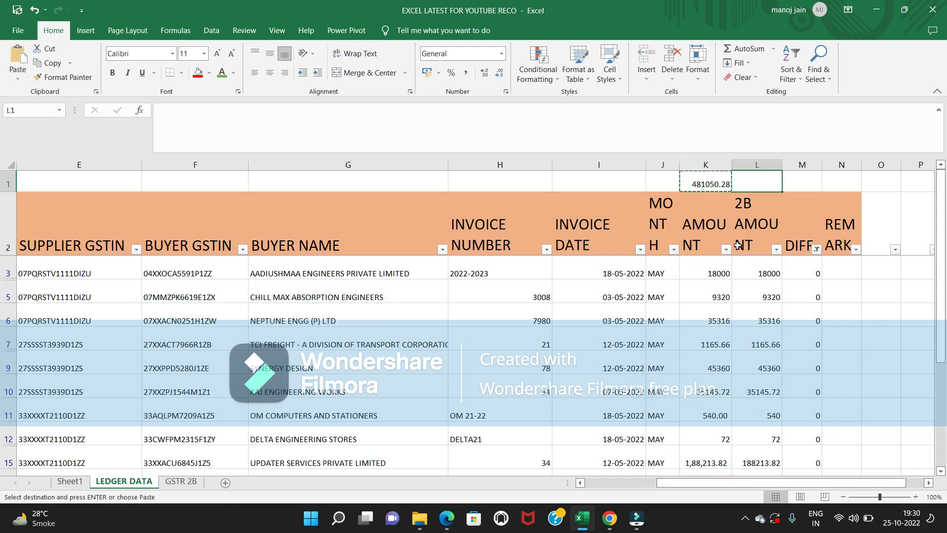
key(Return)
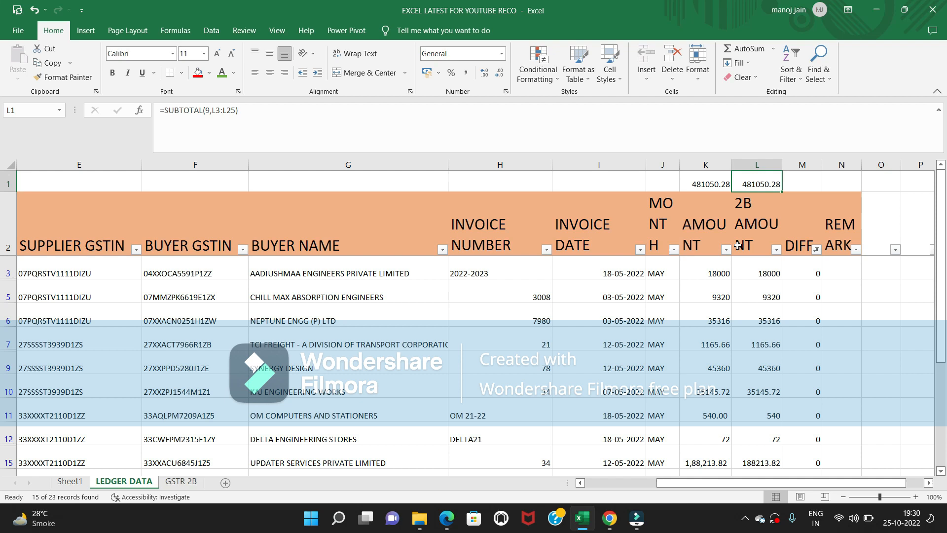
click(706, 165)
click(756, 165)
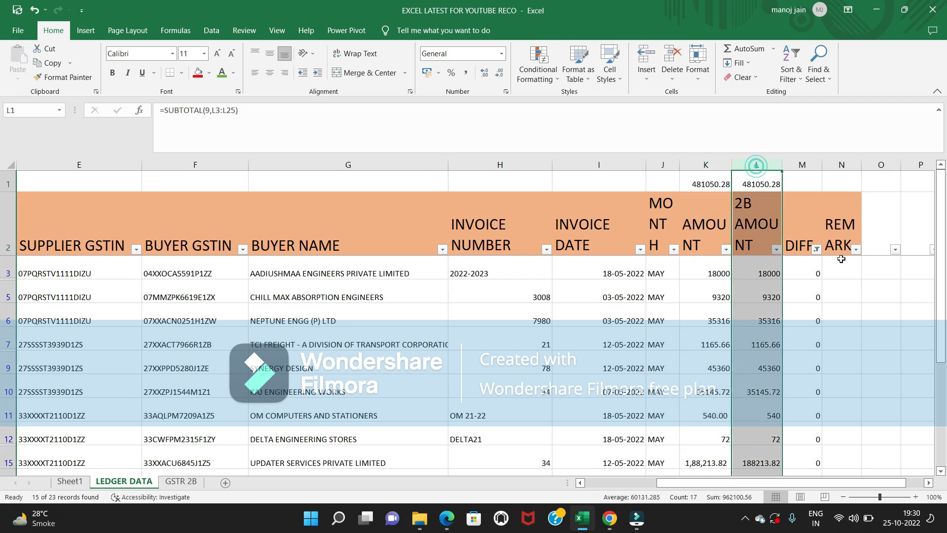
- Enter the remark "gstin plus invoice level matching" in N3 under REMARK
click(841, 261)
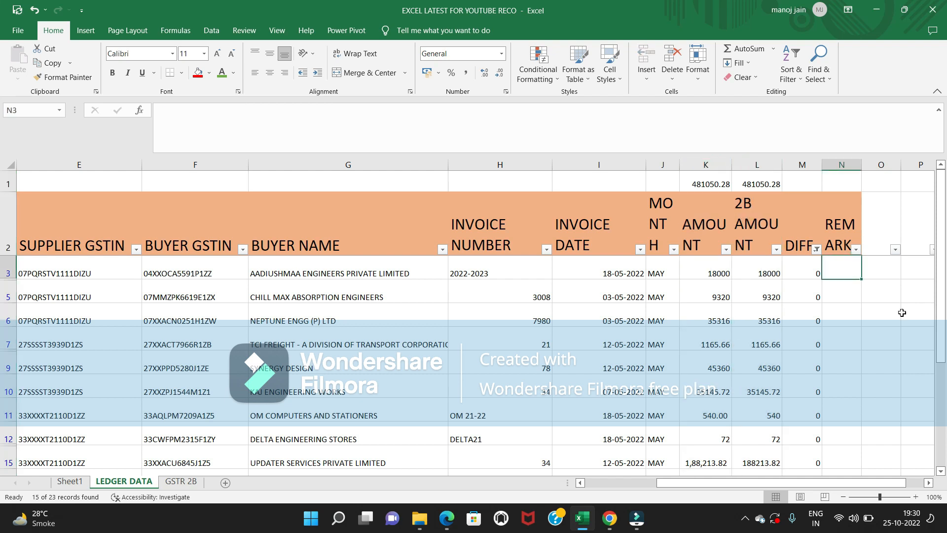
text(gstin )
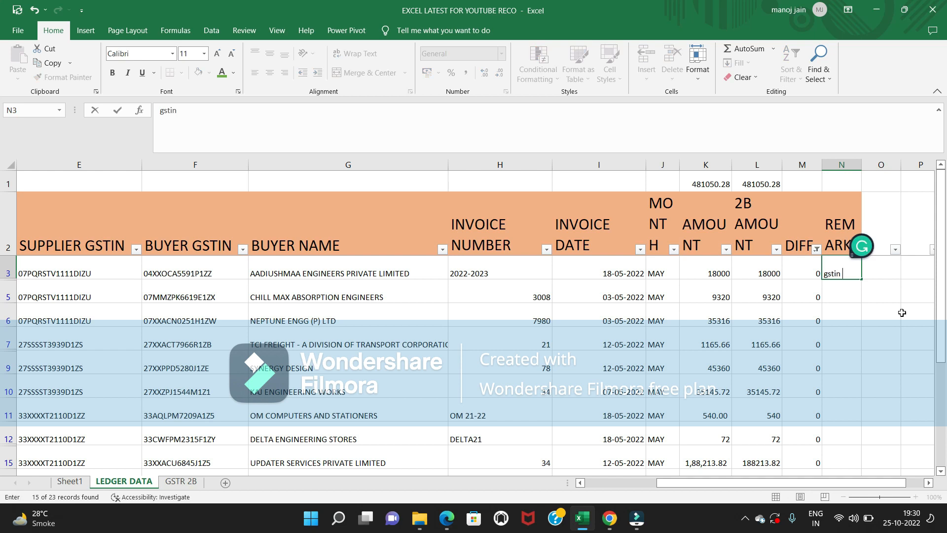
text(plus invoi)
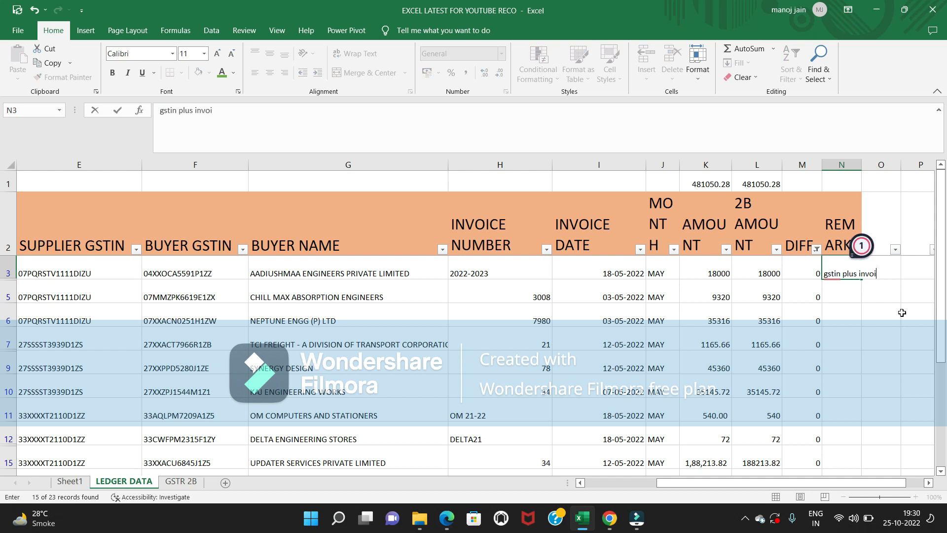
text(ce level ma)
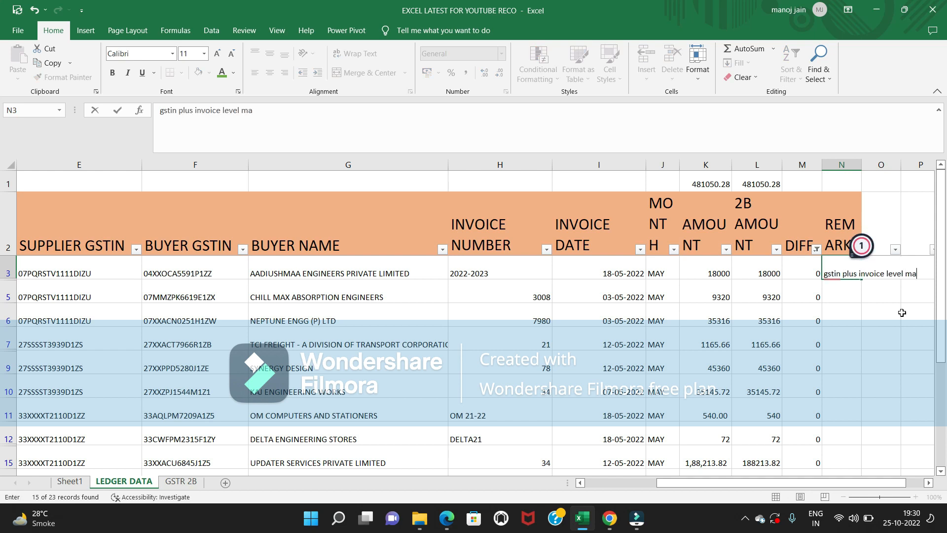
text(tching)
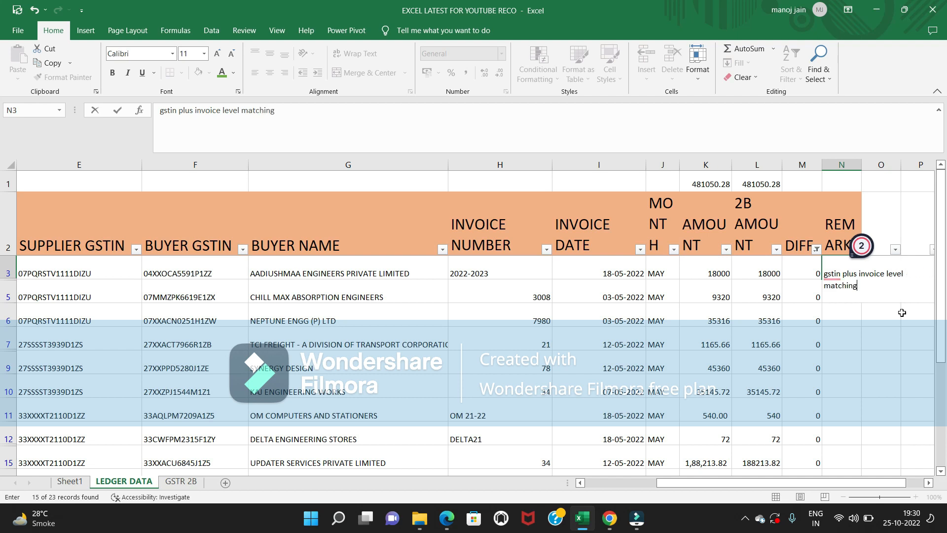
key(Return)
- Fill the N3 remark down to N22 in the visible filtered rows only
key(Up)
key(Left)
key(ctrl+Down)
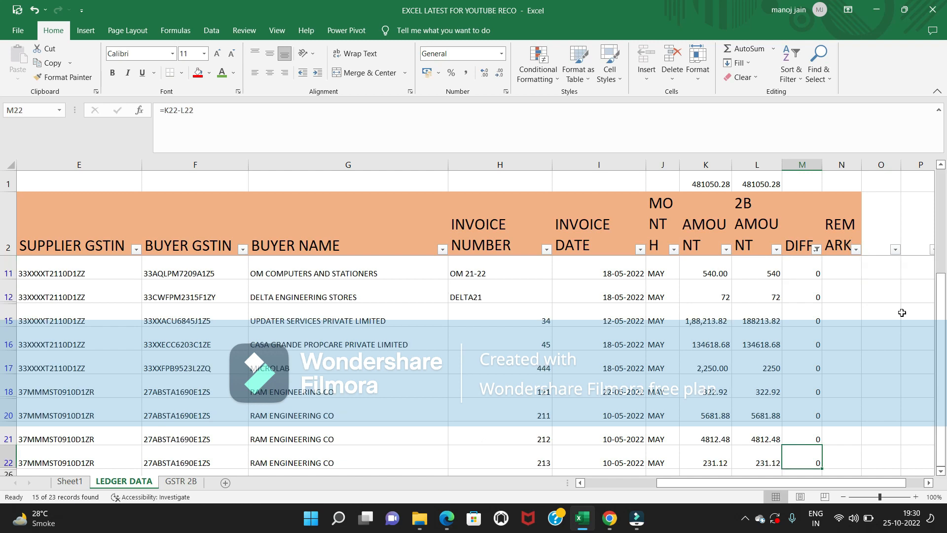
key(Right)
key(ctrl+shift+Up)
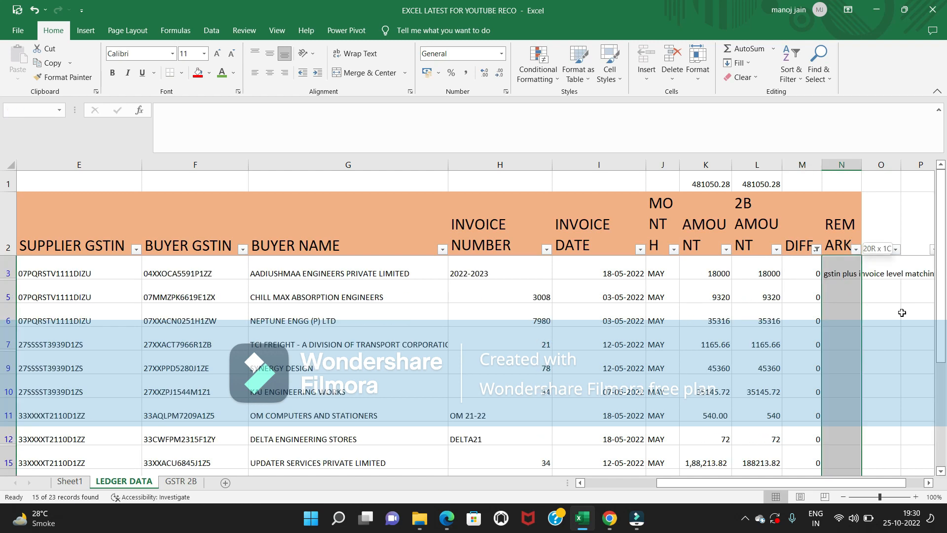
key(F5)
key(alt+s)
key(alt+y)
key(Return)
key(ctrl+d)
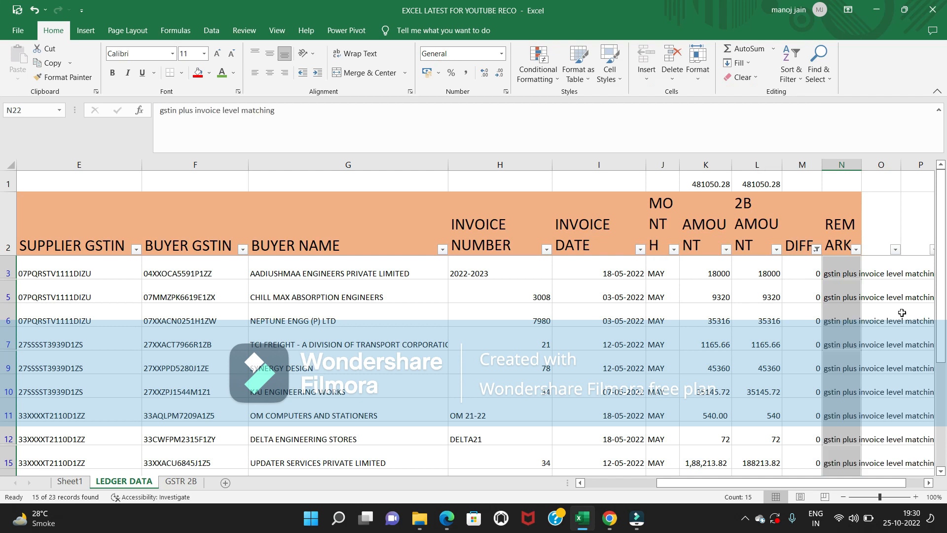
- Change the DIFF filter to show every value except 0
drag(720, 183, 748, 178)
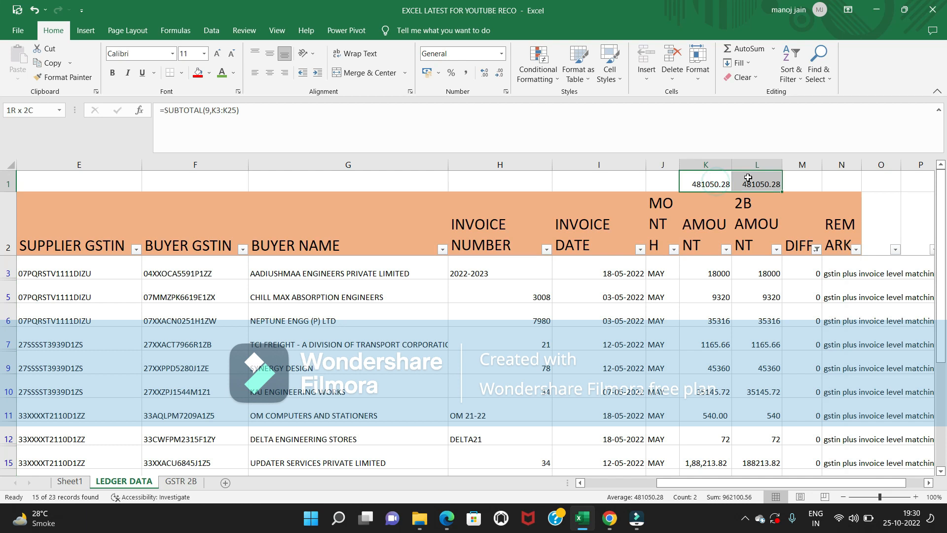
click(836, 232)
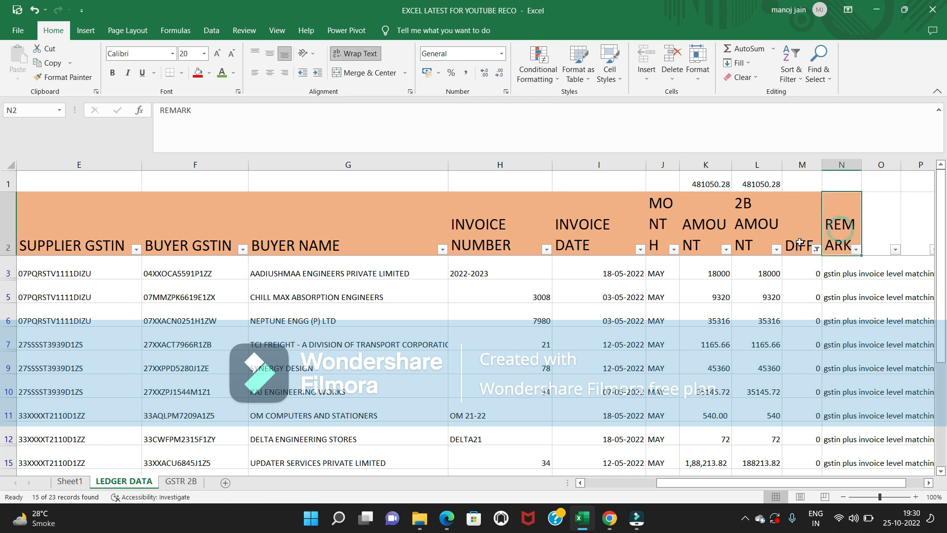
click(799, 242)
click(816, 249)
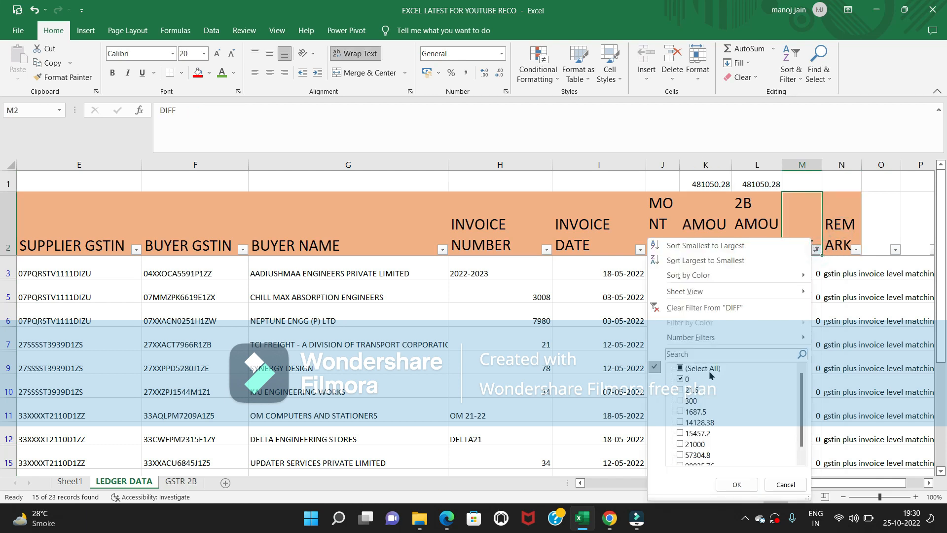
click(681, 379)
click(736, 485)
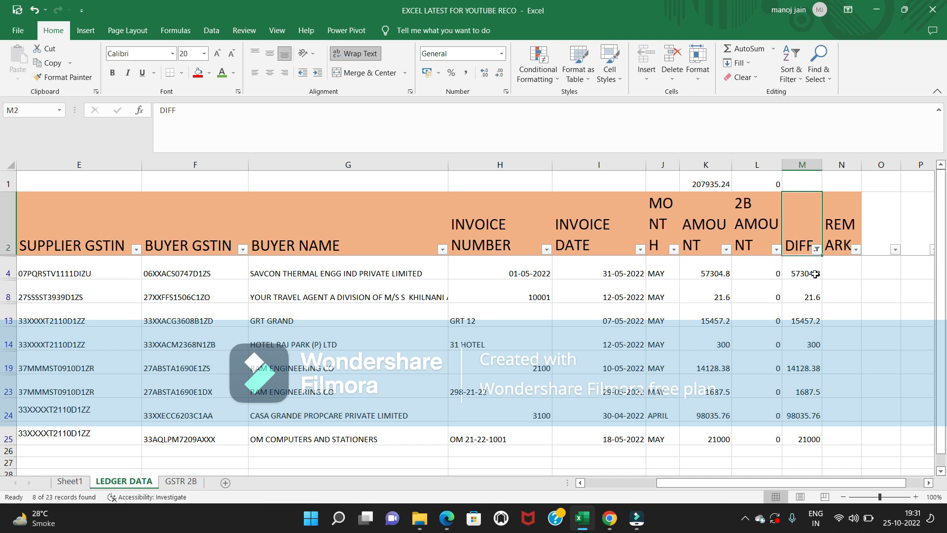
- Compare the DATE WISE key in column B of LEDGER DATA with the DATE WISE key in column B of GSTR 2B
key(Left)
key(Left)
key(Left)
key(Left)
key(Left)
key(Left)
key(Left)
key(Left)
key(Left)
key(Left)
key(Left)
key(Left)
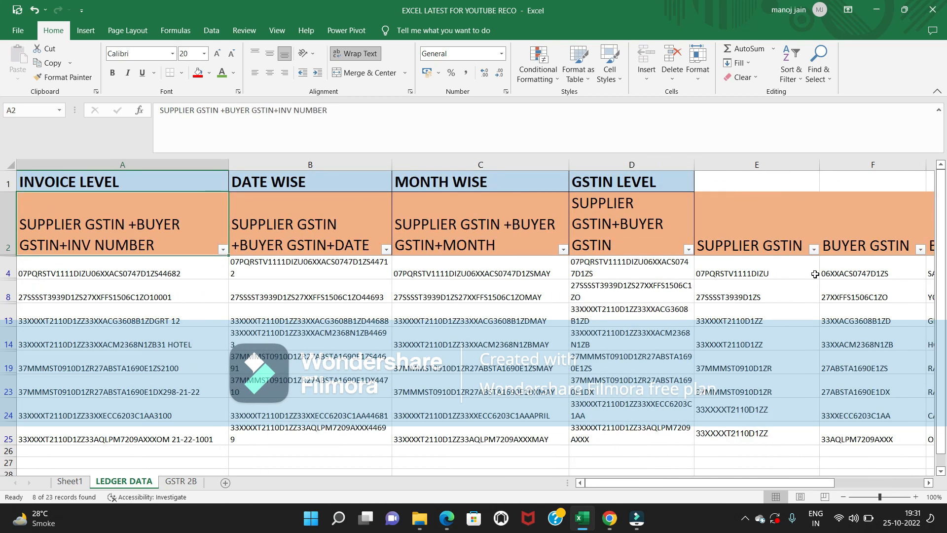
key(Right)
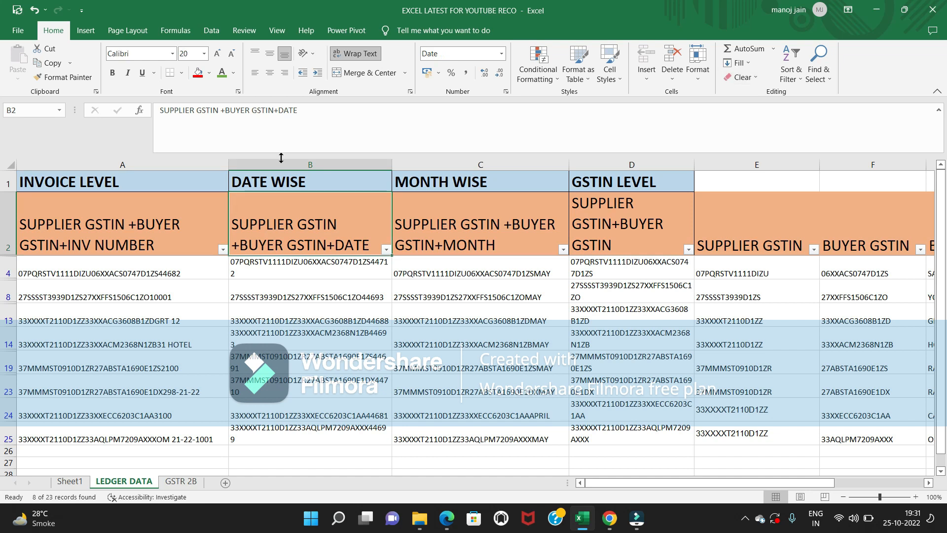
click(326, 163)
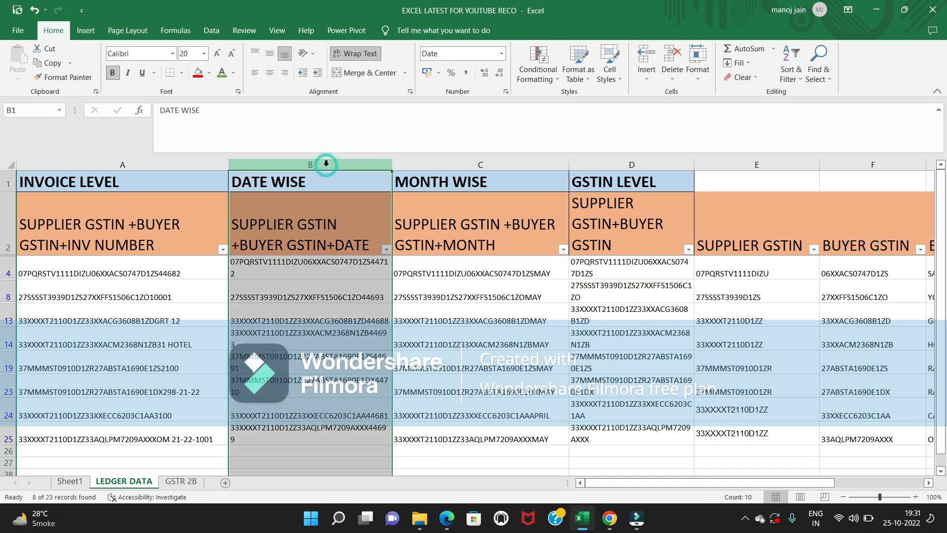
click(181, 481)
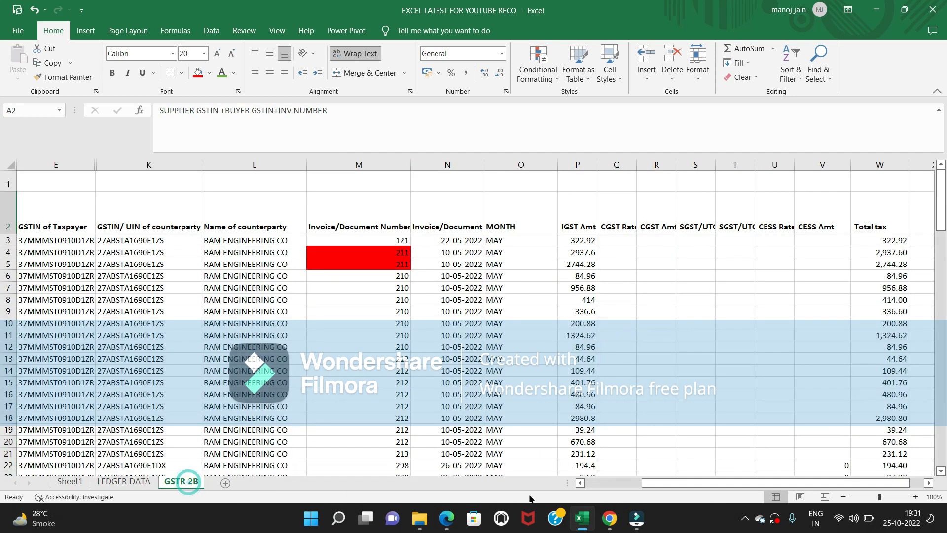
drag(661, 479, 572, 492)
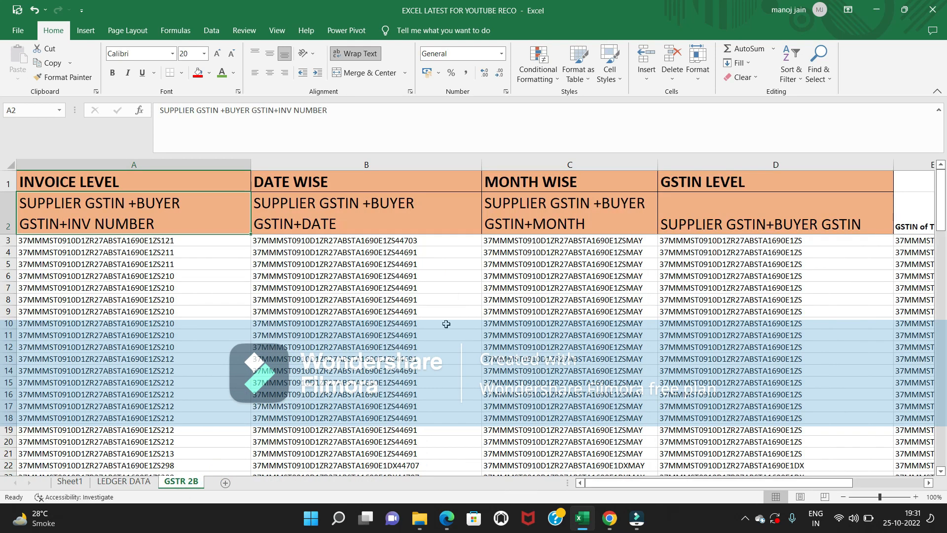
click(340, 223)
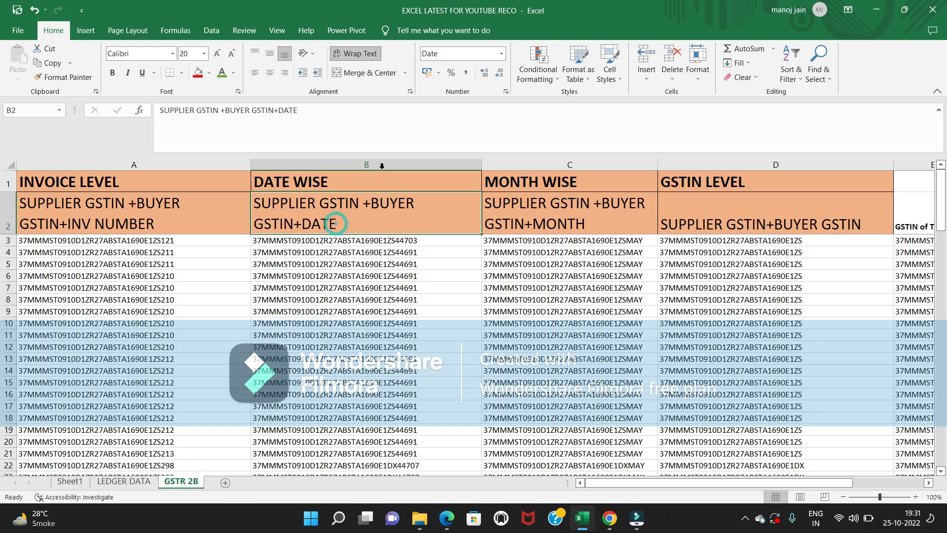
click(381, 163)
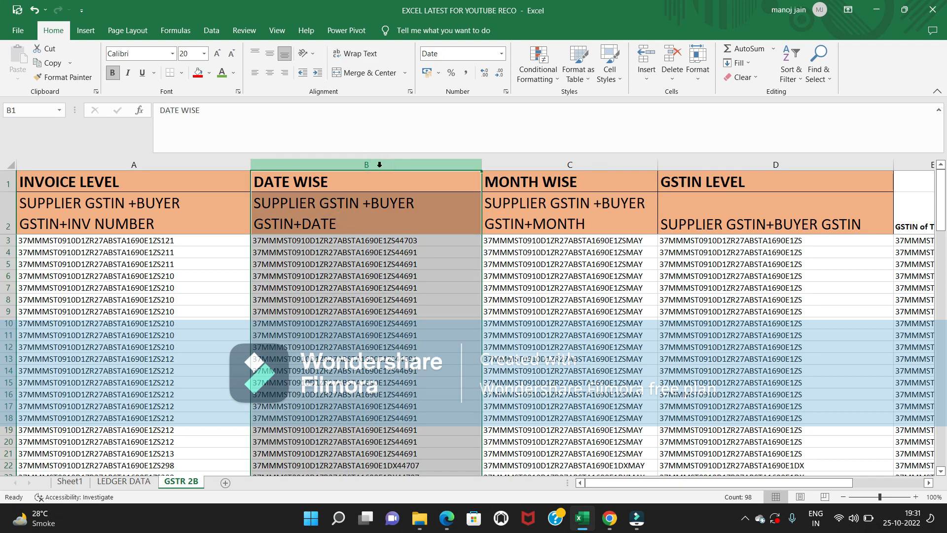
- In the 2B AMOUNT cell L4 of LEDGER DATA, change the SUMIF range to 'GSTR 2B'!B:B
click(124, 481)
click(826, 272)
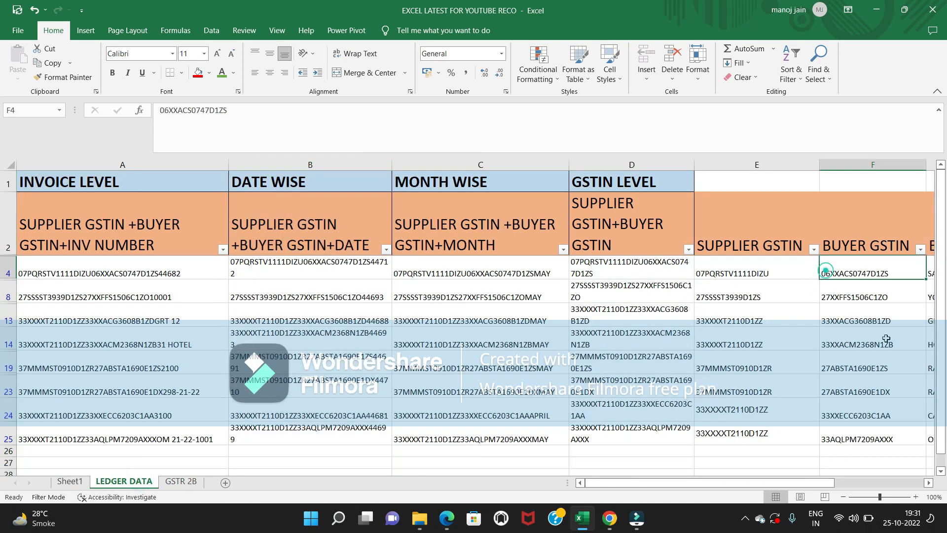
key(Right)
key(Right)
key(Right)
key(Right)
key(Right)
key(Right)
key(Right)
key(Right)
key(Right)
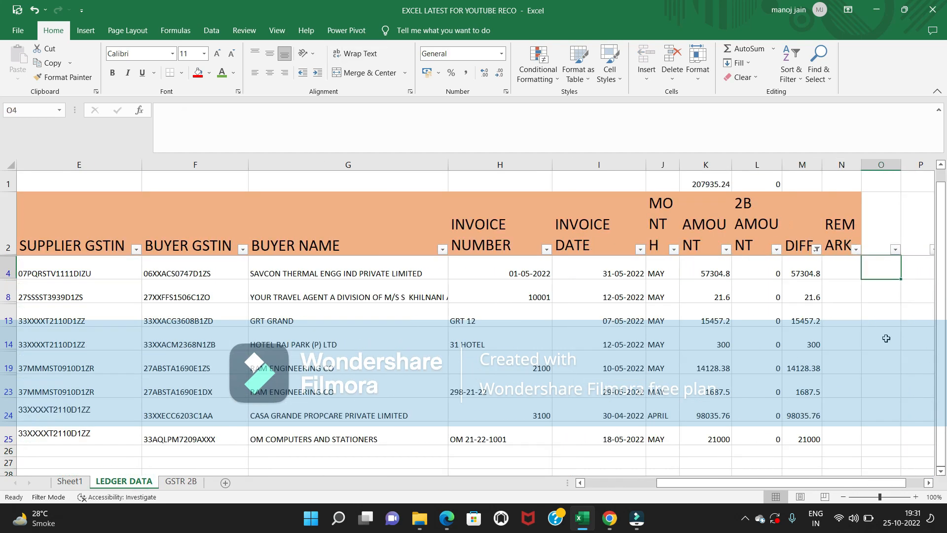
key(Left)
key(Left)
key(Left)
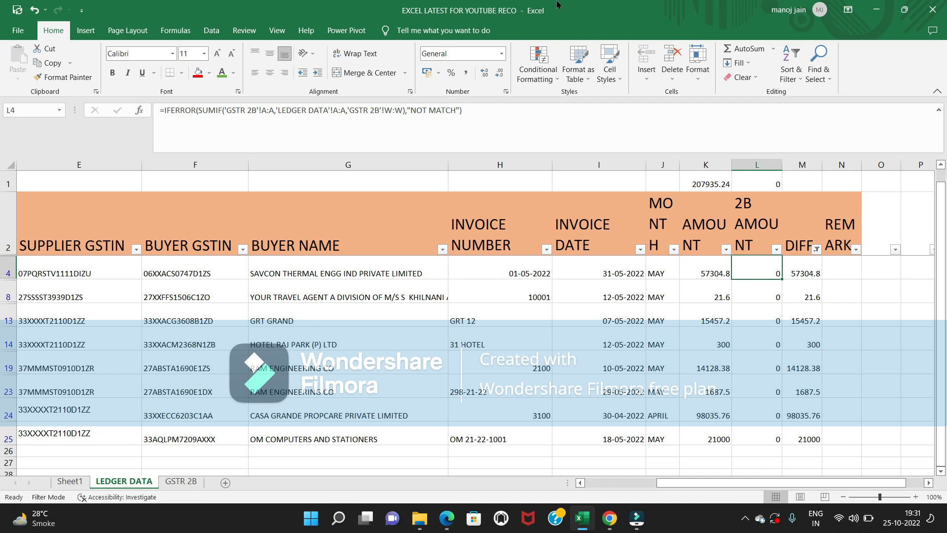
drag(262, 111, 267, 111)
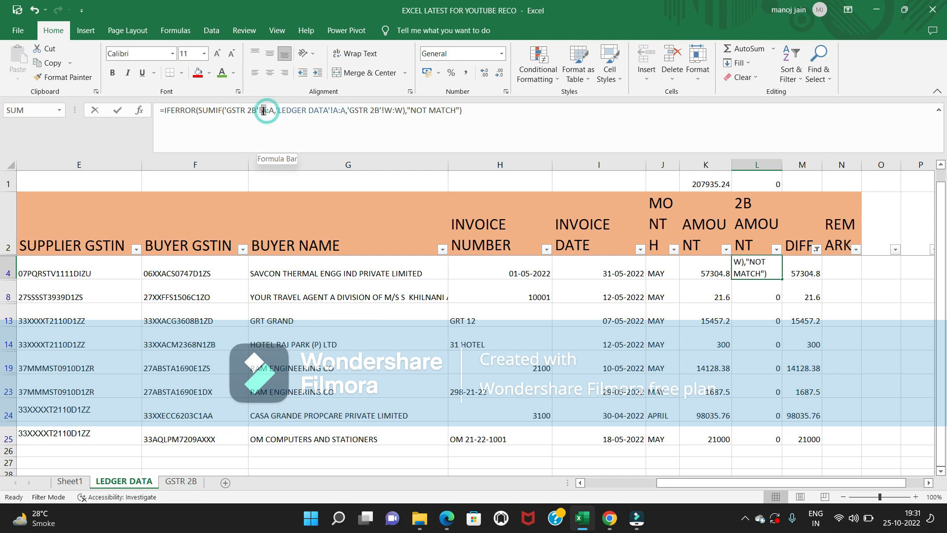
text(b)
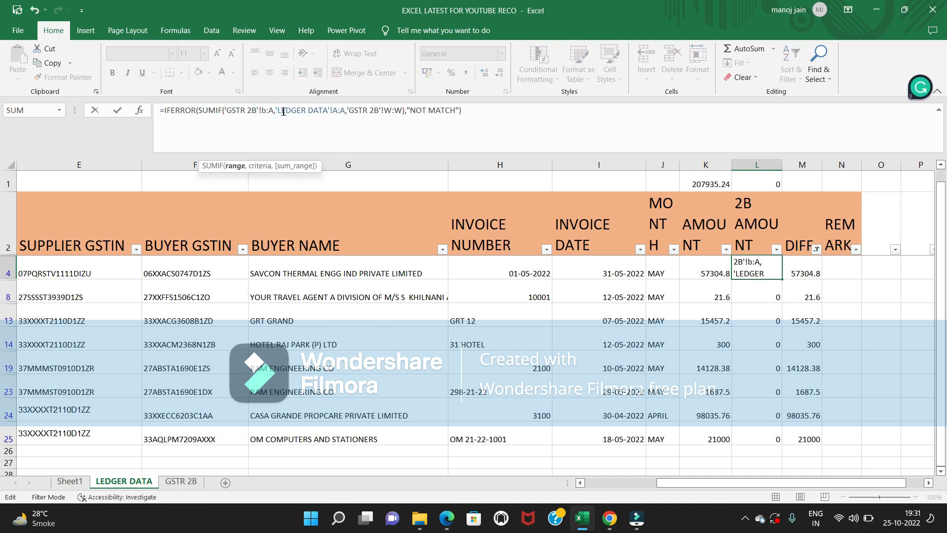
drag(268, 108, 273, 109)
text(b)
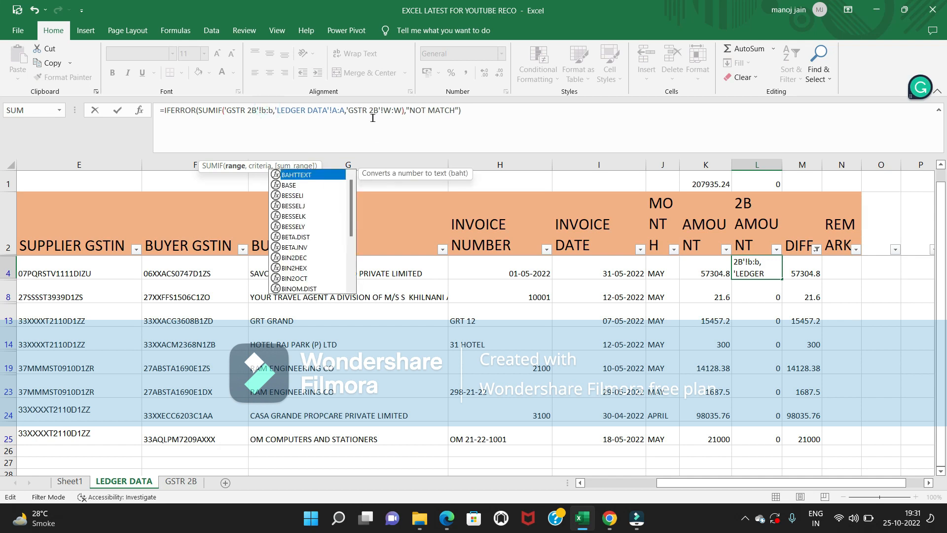
- Change the SUMIF criteria in L4 to 'LEDGER DATA'!B:B and commit the formula
drag(332, 114, 339, 114)
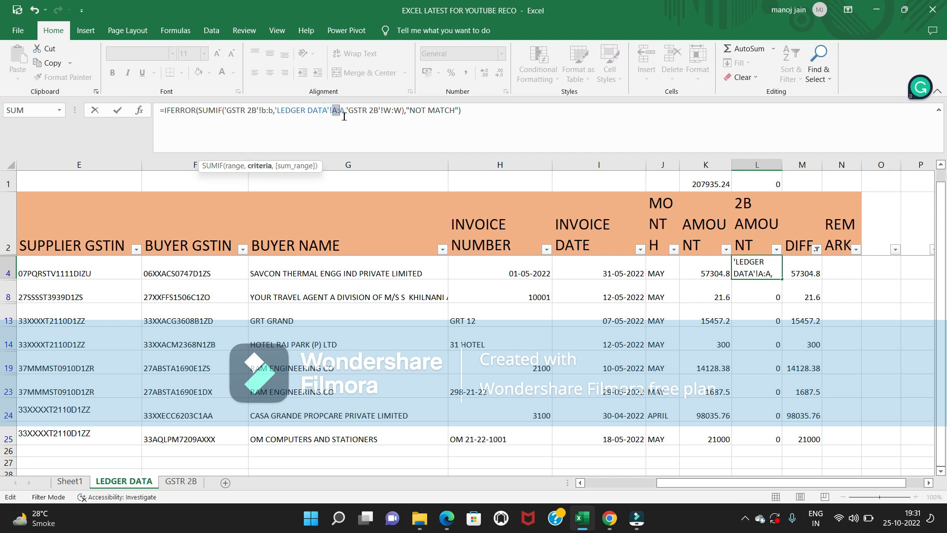
drag(340, 112, 333, 111)
click(339, 112)
key(Delete)
text(n)
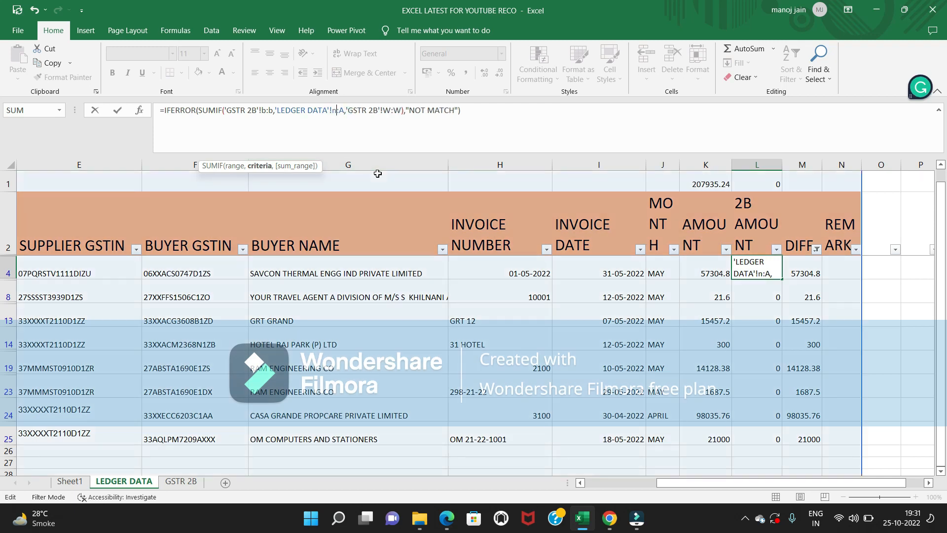
key(BackSpace)
text(b)
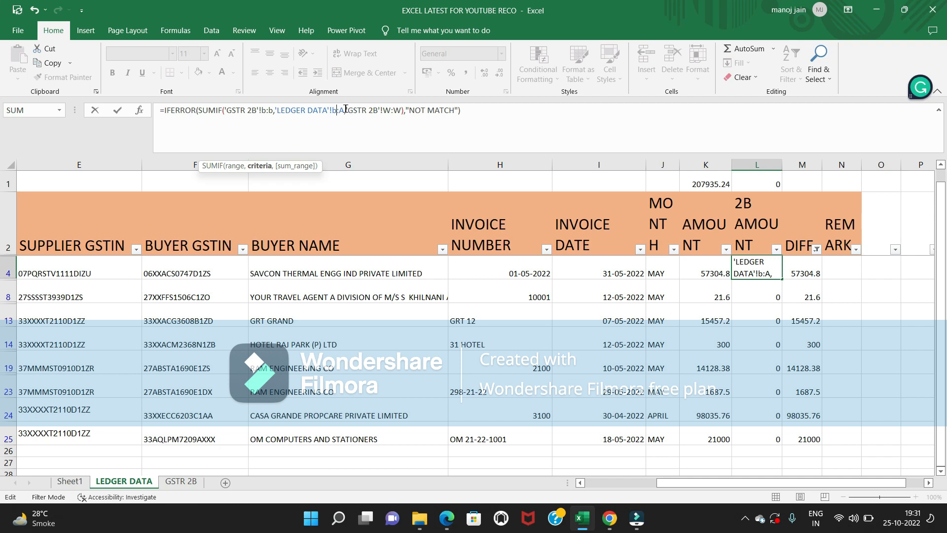
key(BackSpace)
text(b)
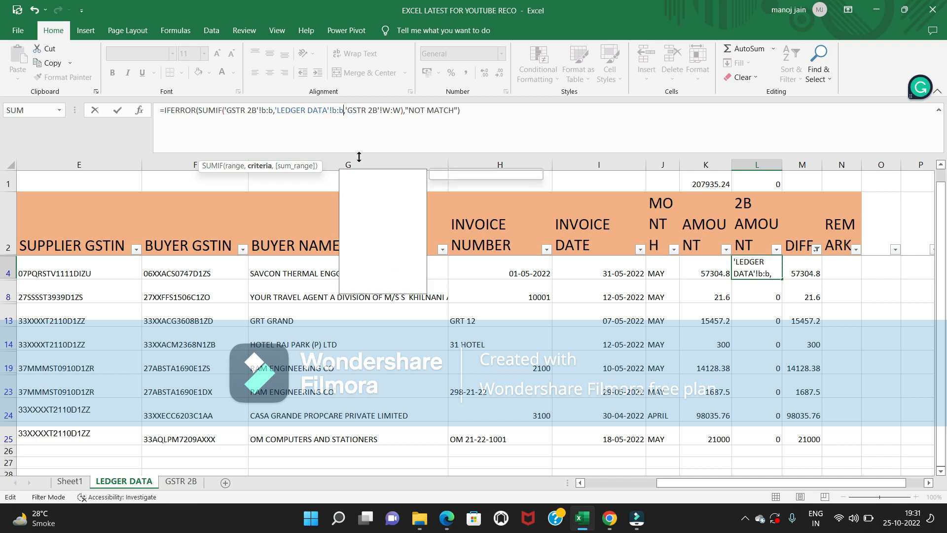
key(Return)
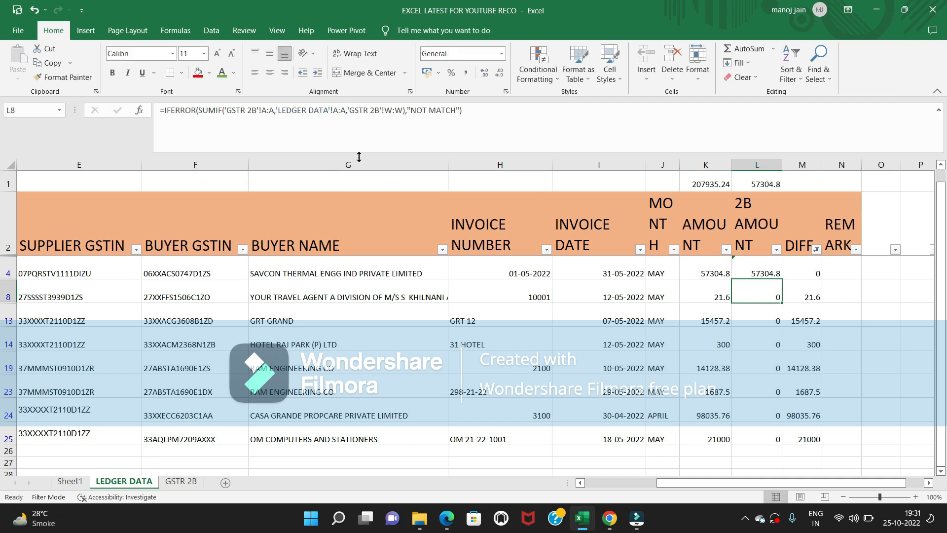
- Fill the L4 formula down to L25 in the visible filtered rows only
key(Up)
key(ctrl+shift+Down)
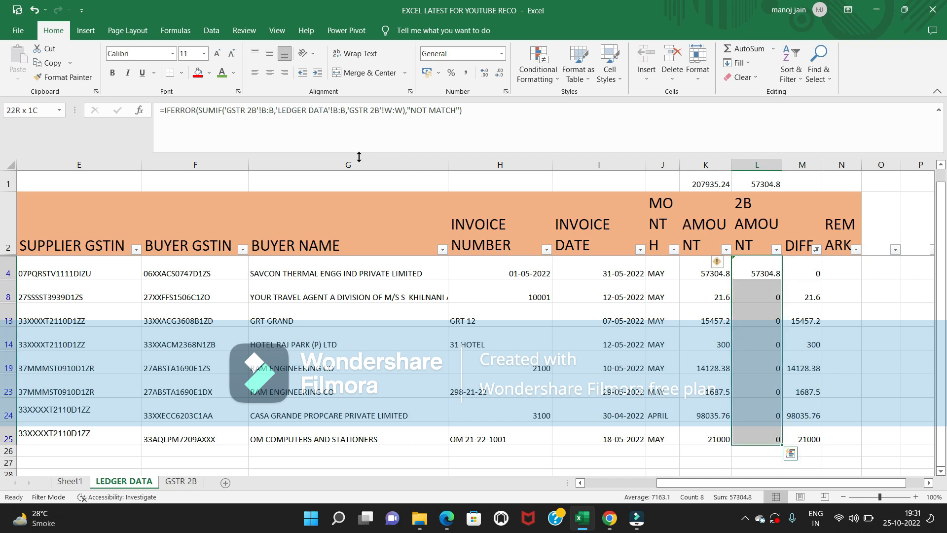
key(ctrl+g)
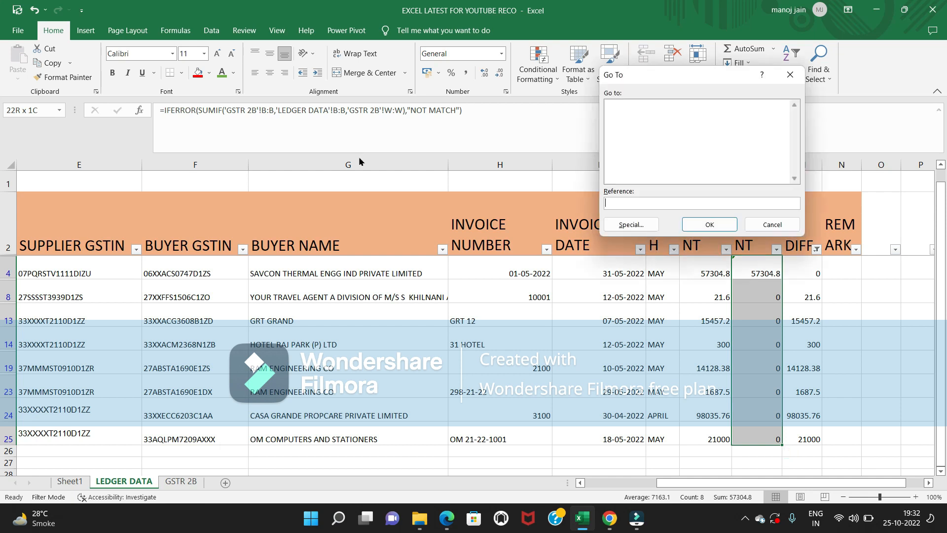
key(alt+s)
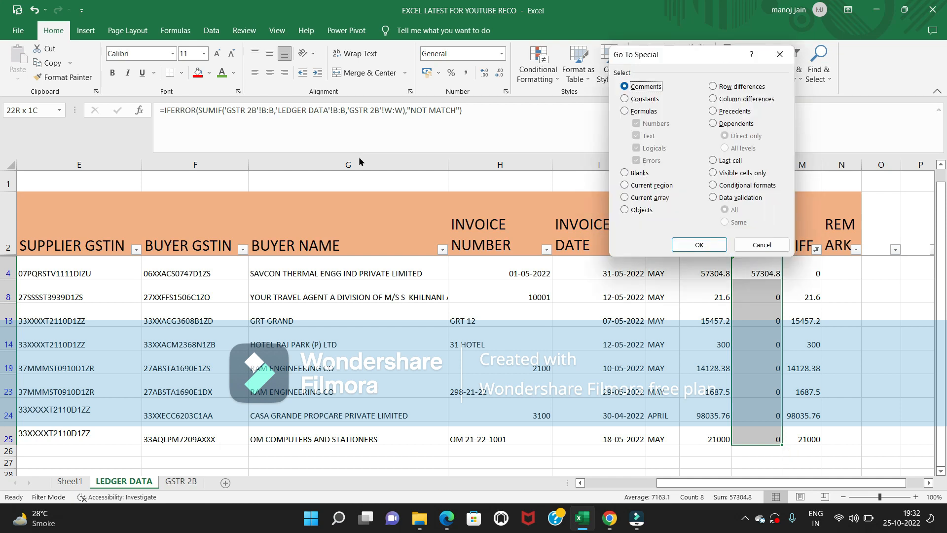
key(alt+y)
key(Return)
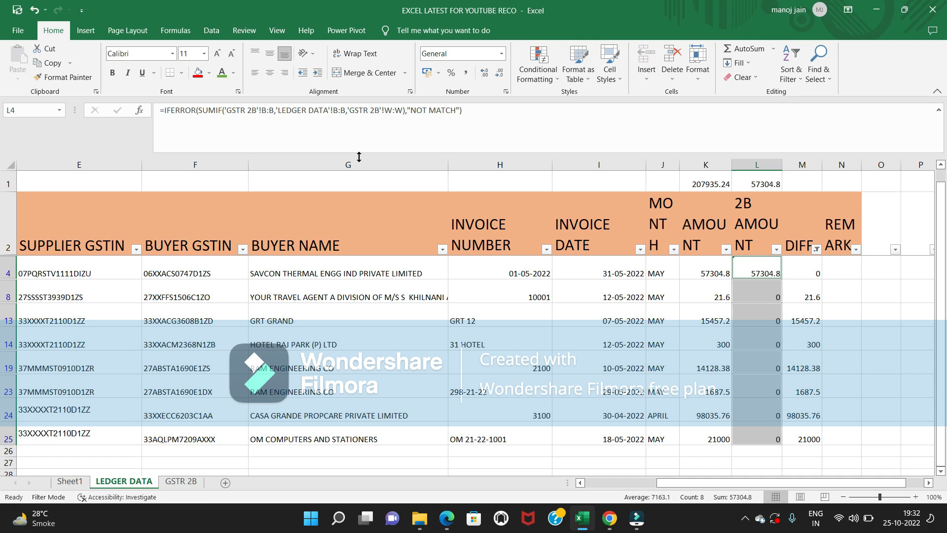
key(ctrl+d)
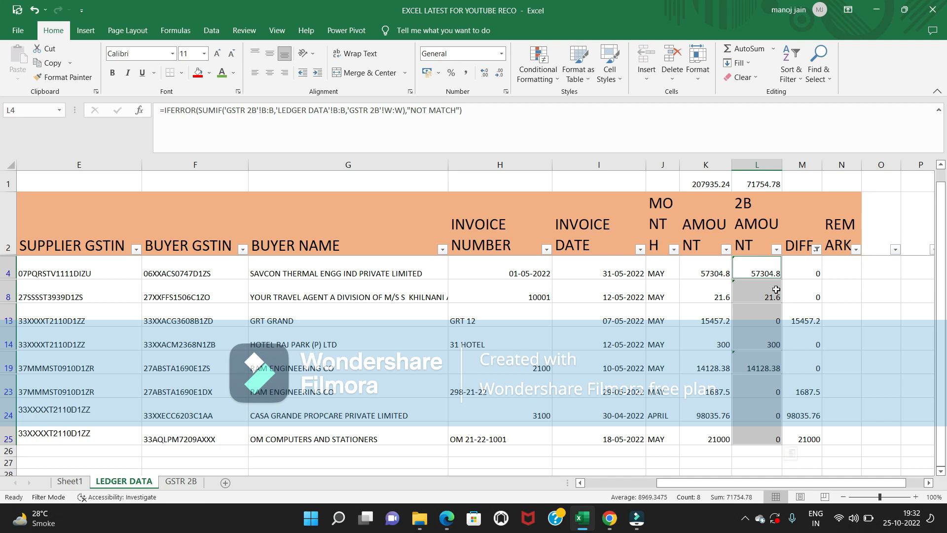
- Change the DIFF filter to show only the value 0
click(800, 245)
click(816, 249)
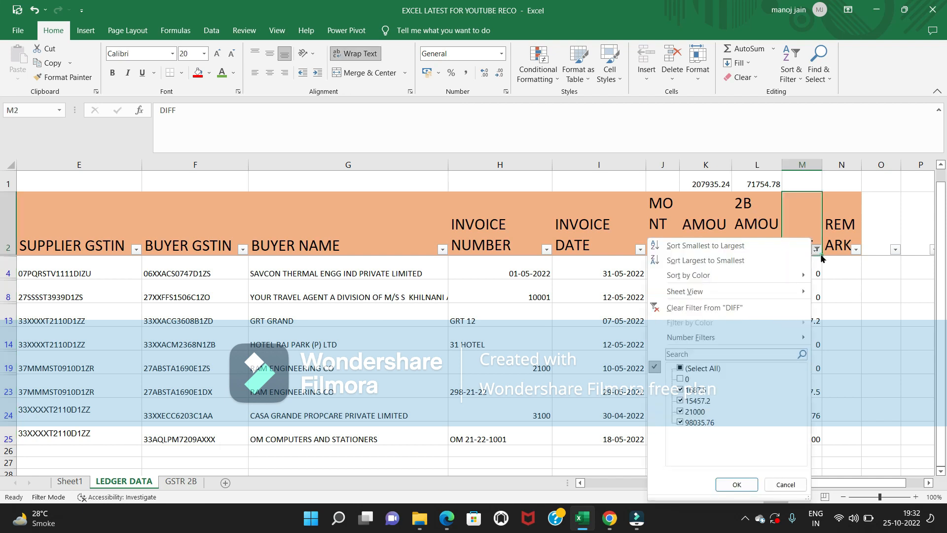
click(718, 366)
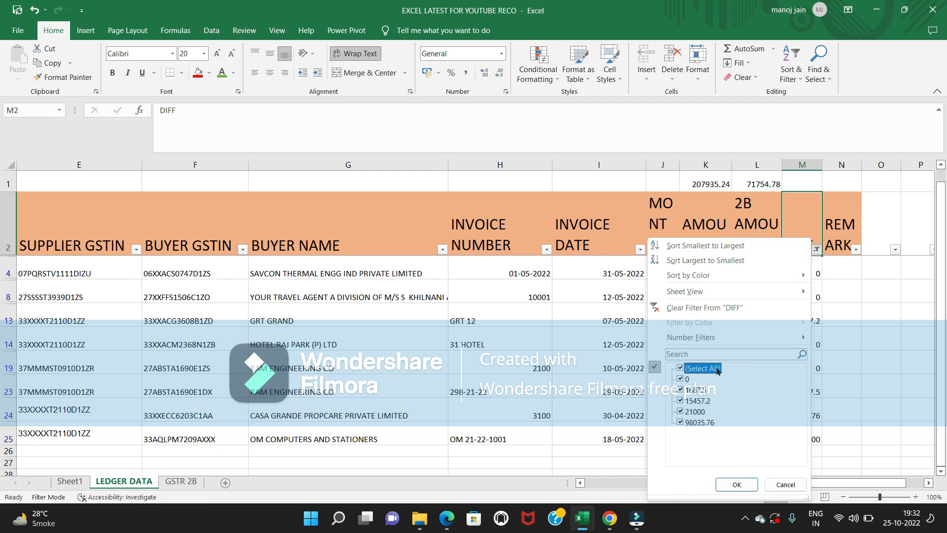
click(680, 379)
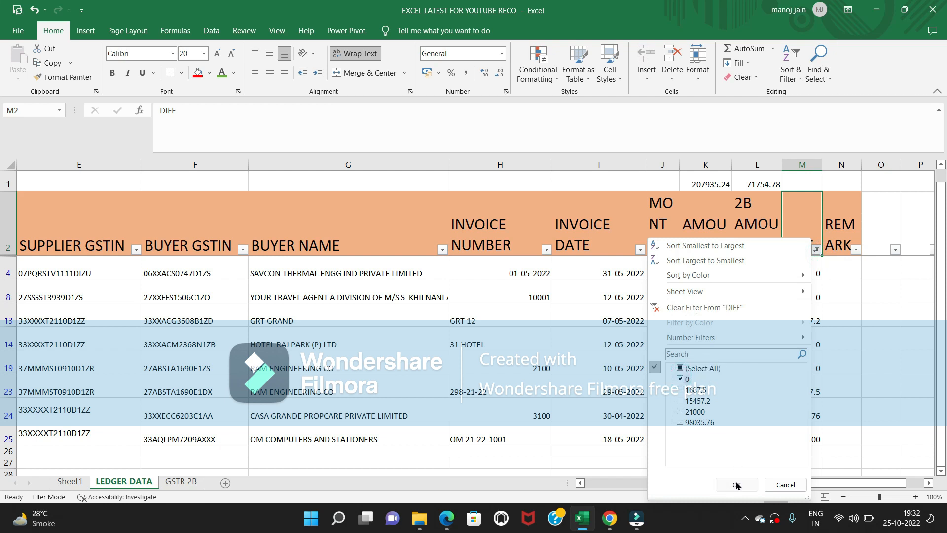
click(737, 482)
- Filter the REMARK column to show only blanks, excluding "gstin plus invoice level matching"
click(841, 249)
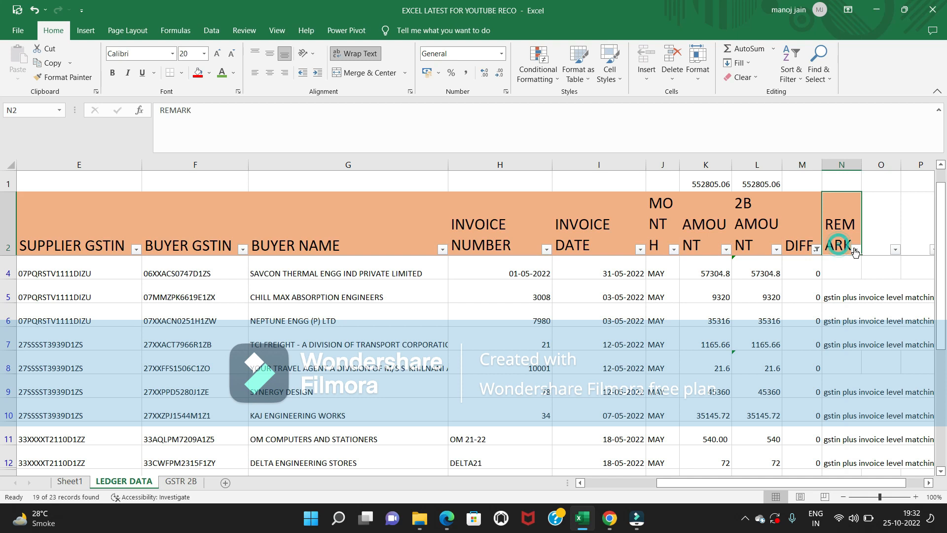
click(856, 249)
click(746, 380)
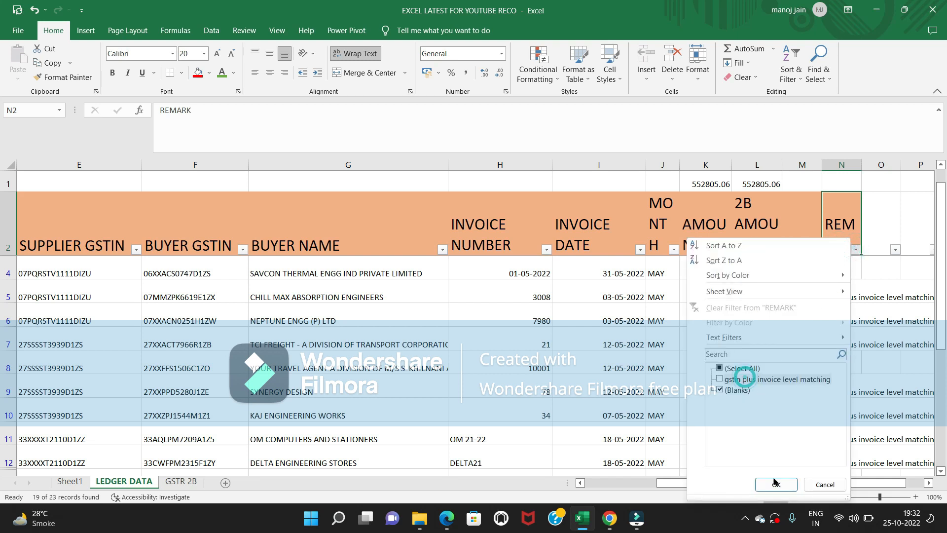
click(776, 484)
- Enter the remark "GSTIN PLUS DATE MATCHING" in N4 under REMARK
click(841, 270)
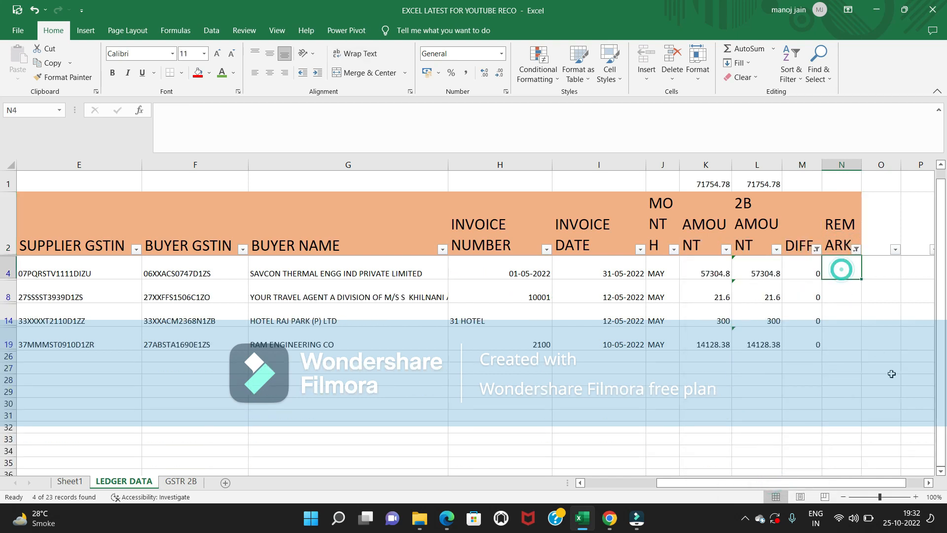
text(GSTIN PO)
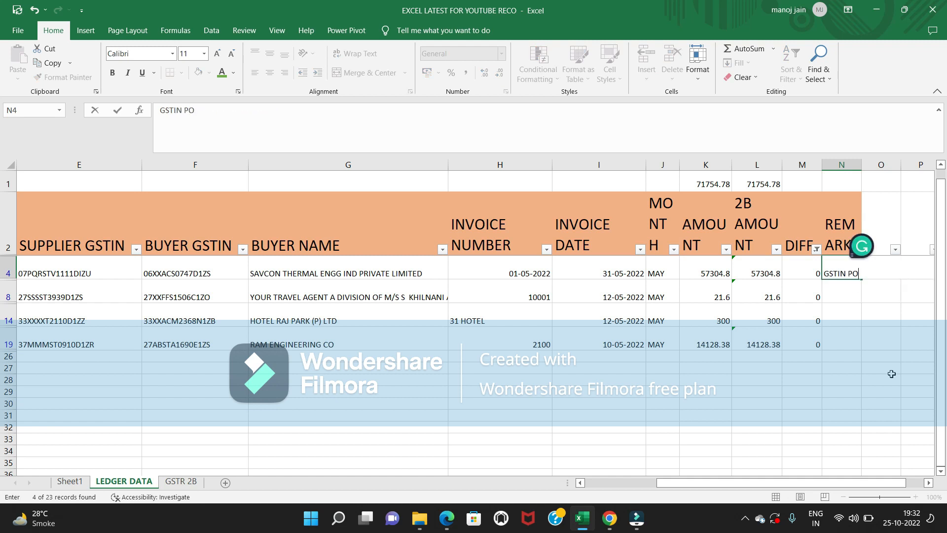
key(BackSpace)
text(LUS DAT)
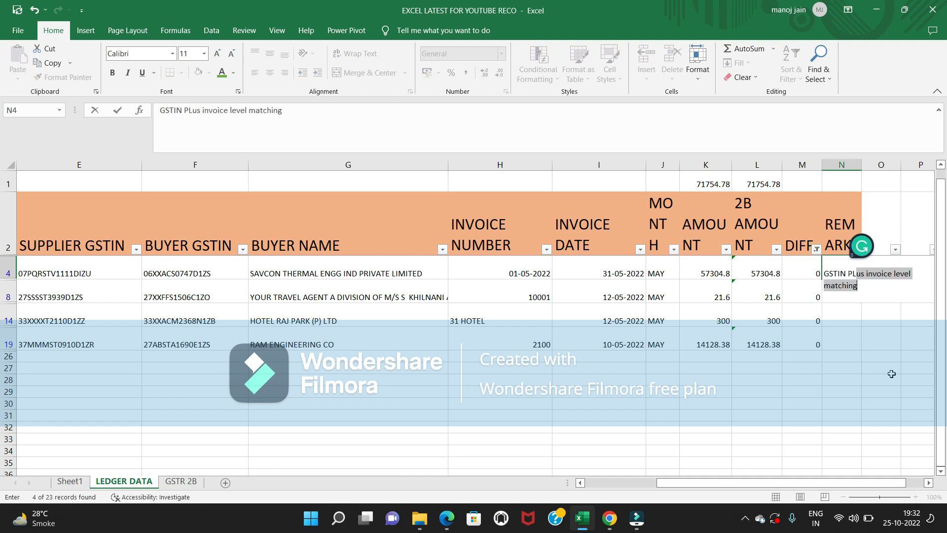
text(E MATCHING)
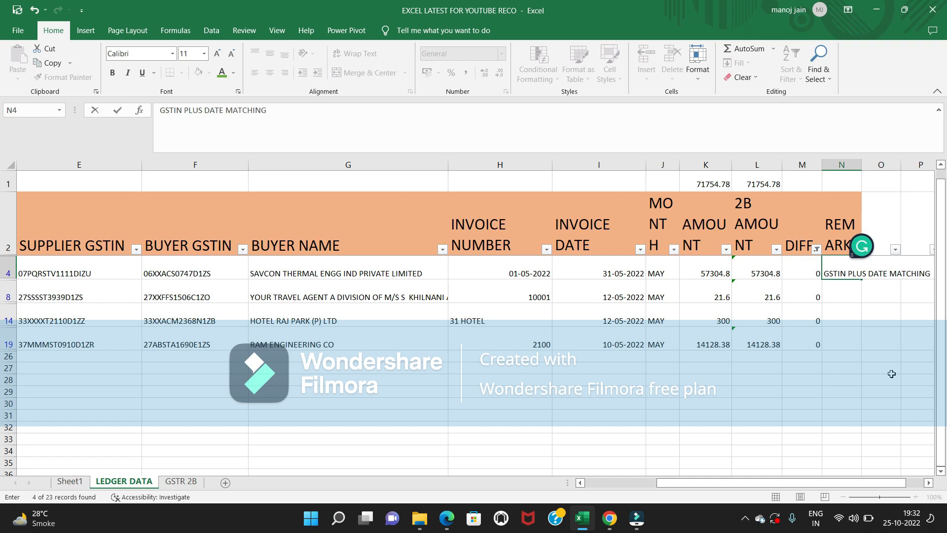
key(Return)
- Fill the N4 remark down to N19 in the visible filtered rows only
key(Up)
key(shift+Down)
key(shift+Down)
key(shift+Down)
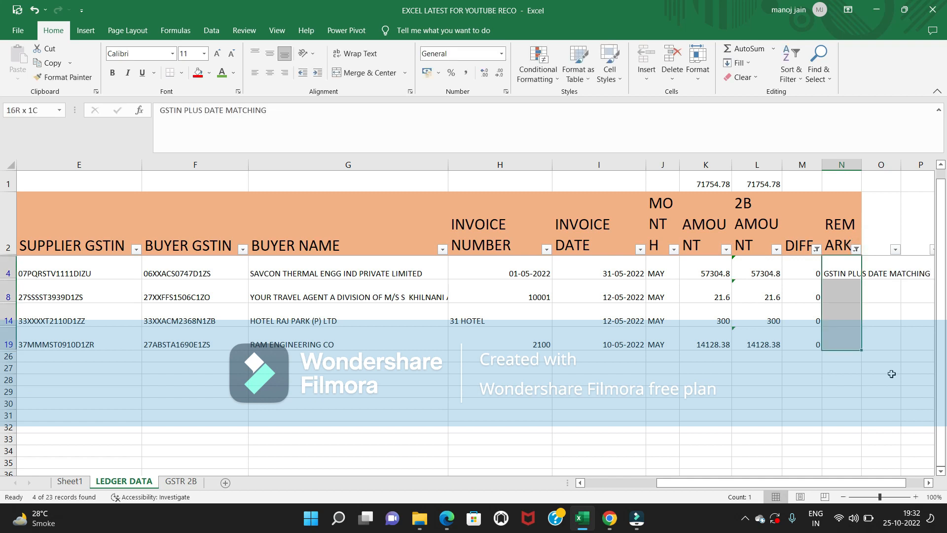
key(F5)
key(alt+s)
key(alt+y)
key(Return)
key(ctrl+d)
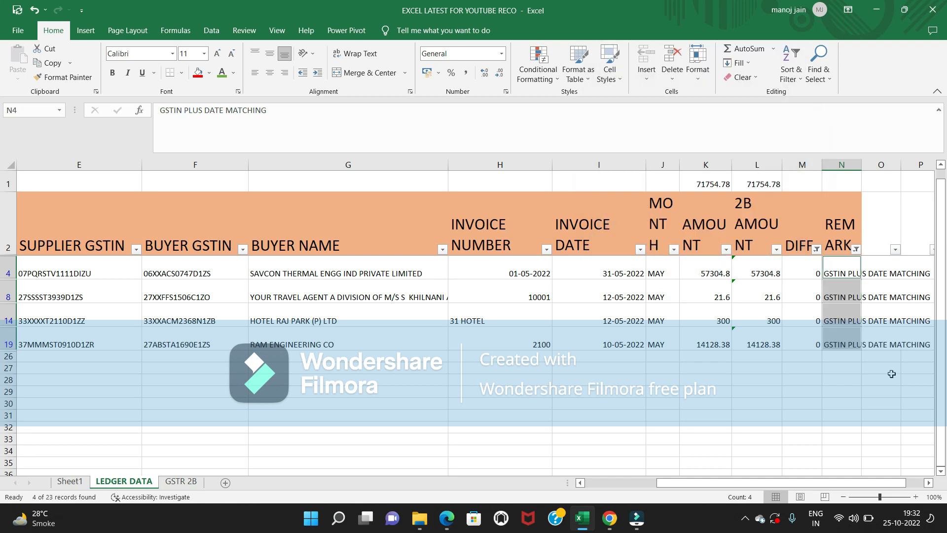
- Change the DIFF filter to show every value except 0
key(Up)
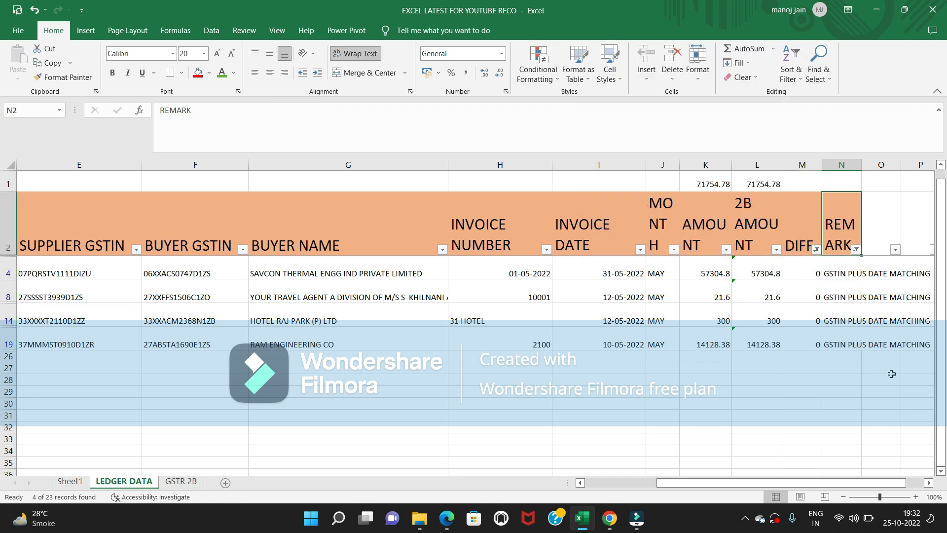
key(Left)
key(alt+Down)
key(Down)
key(Down)
key(Down)
key(Down)
key(Down)
key(Down)
key(Down)
key(Down)
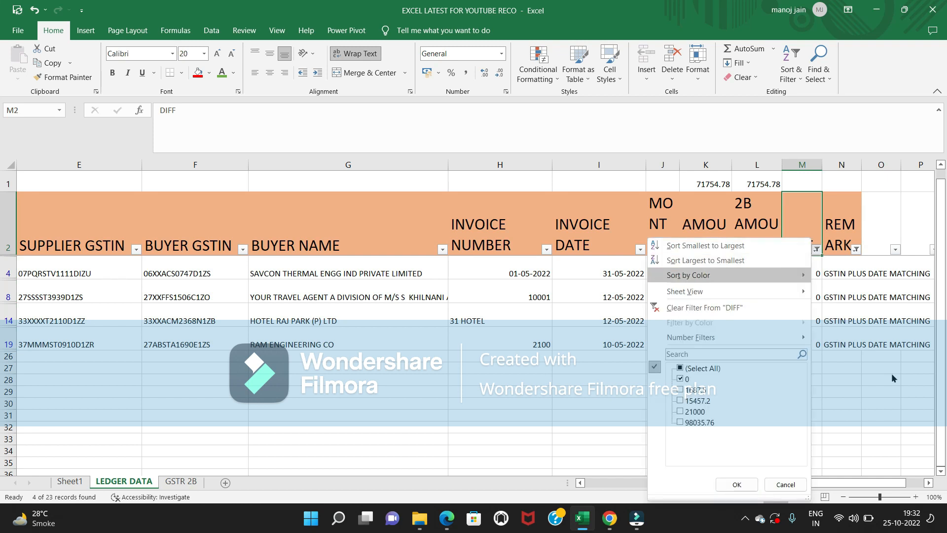
key(Down)
key(space)
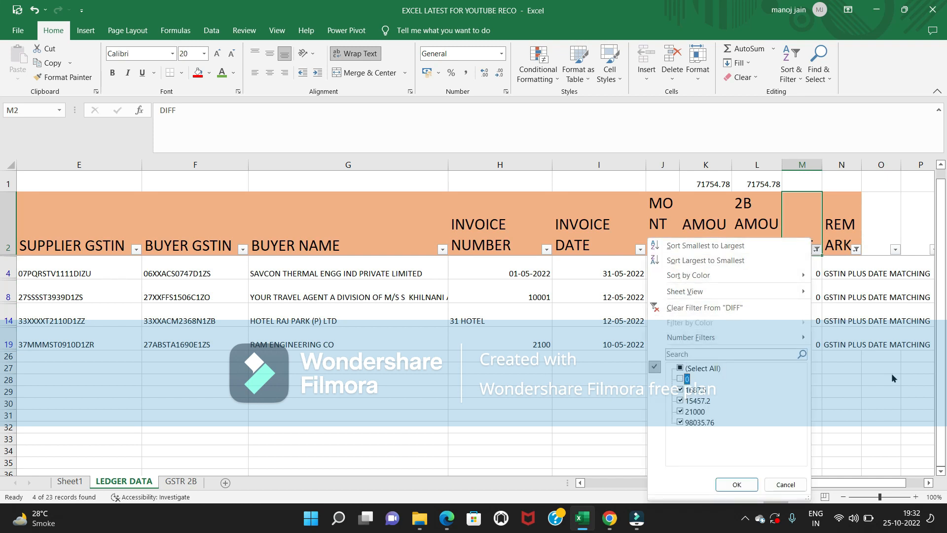
key(Return)
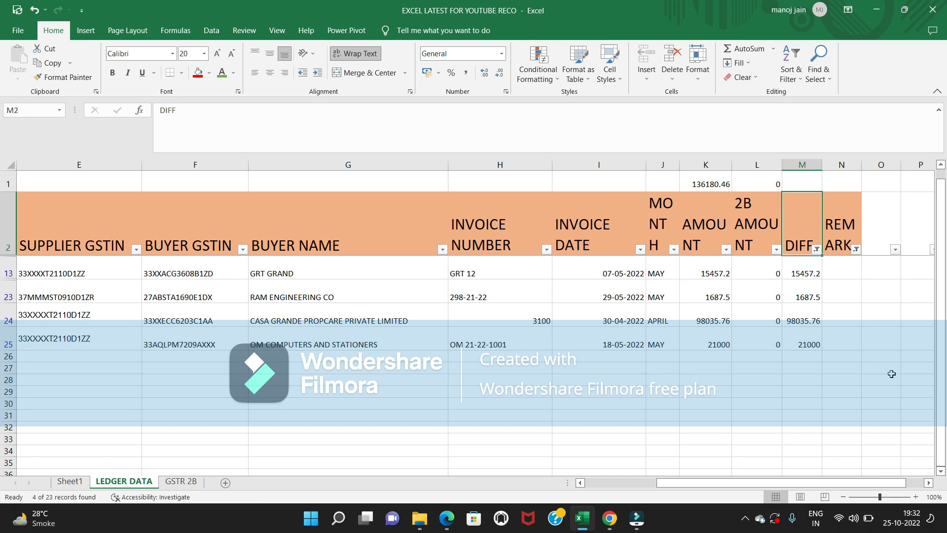
- Compare the MONTH WISE key column of the LEDGER DATA sheet with the one in the GSTR 2B sheet
key(Right)
key(Down)
key(Left)
key(Left)
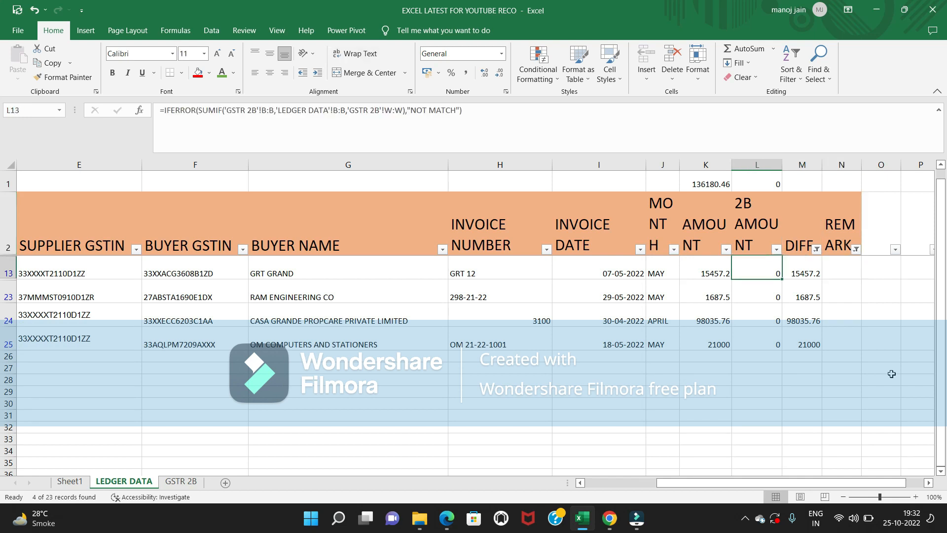
drag(710, 481, 576, 499)
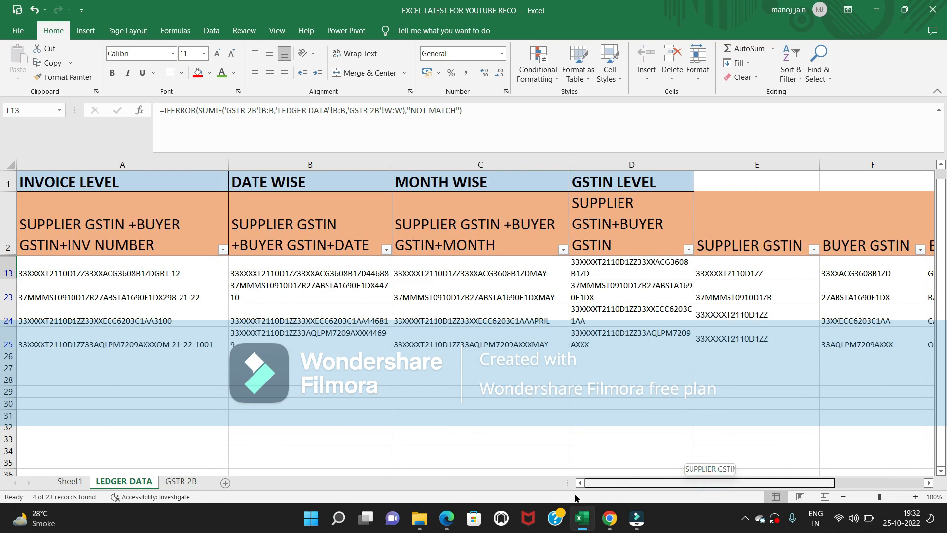
click(479, 166)
click(505, 183)
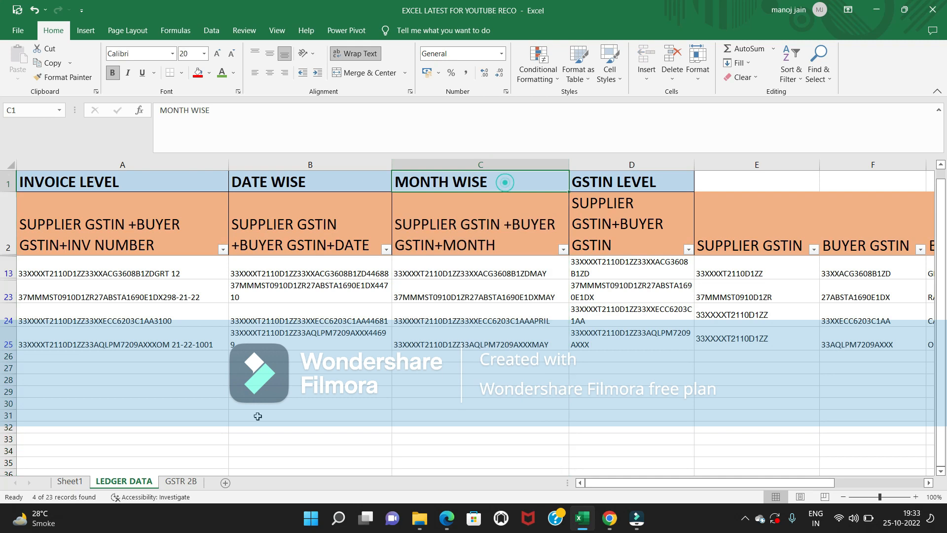
click(180, 481)
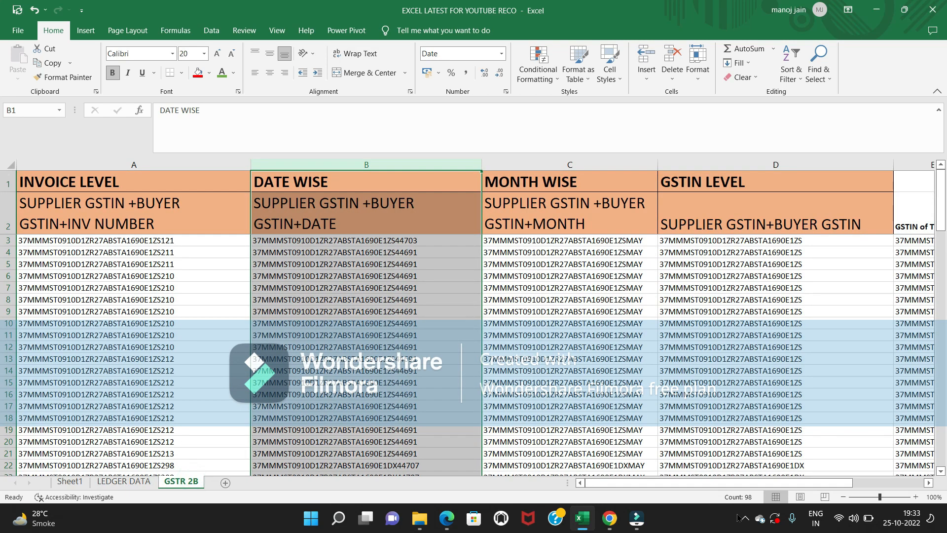
click(567, 163)
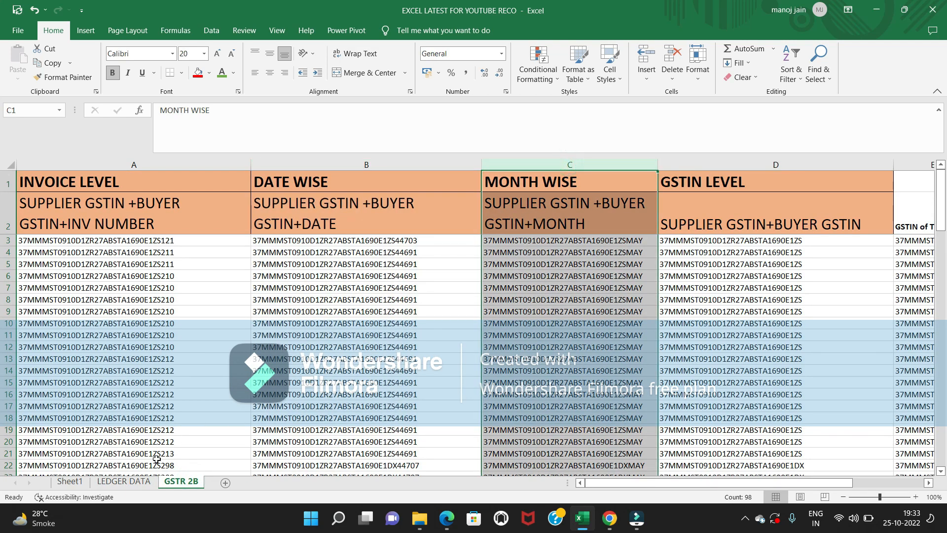
click(131, 483)
- Change the SUMIF range in the L13 2B AMOUNT formula on LEDGER DATA to 'GSTR 2B'!C:C
click(727, 227)
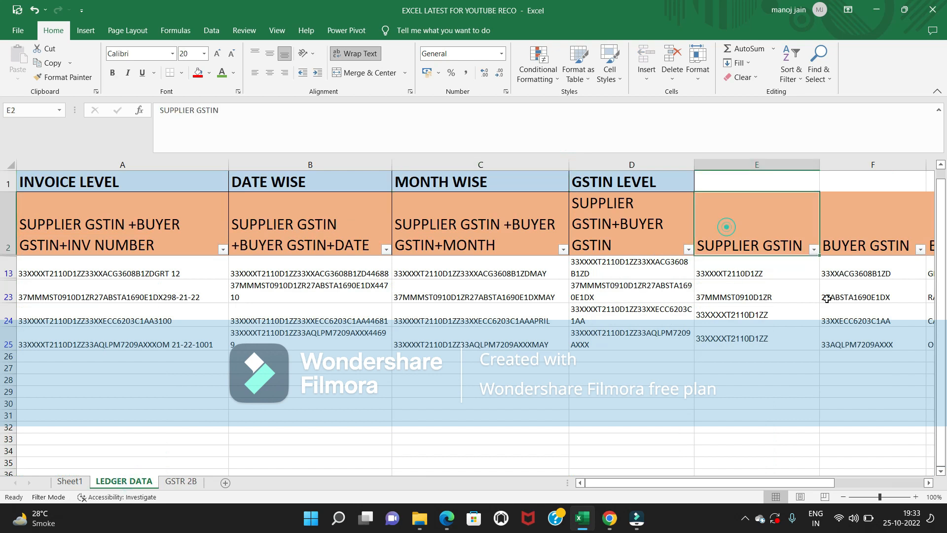
key(Right)
key(Right)
key(Right)
key(Right)
key(Right)
key(Right)
key(Right)
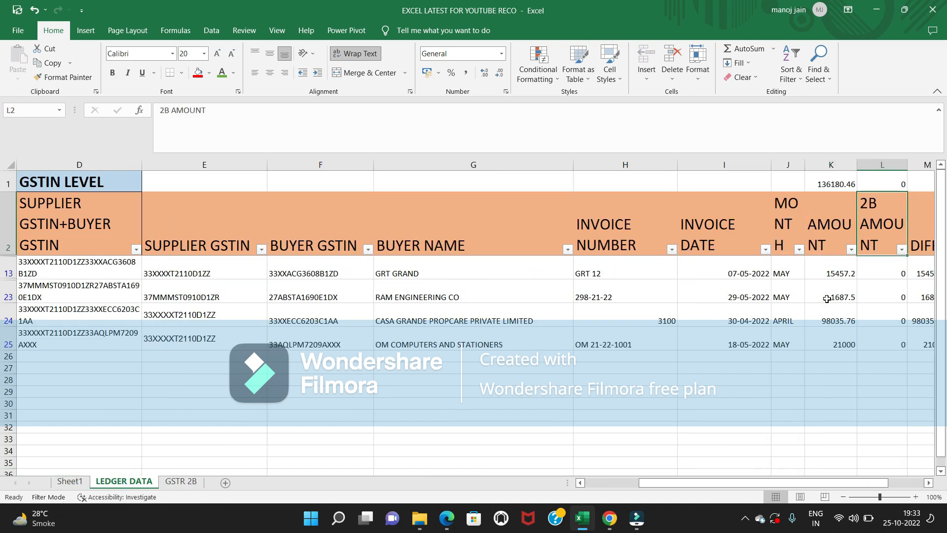
key(Right)
key(Left)
key(Down)
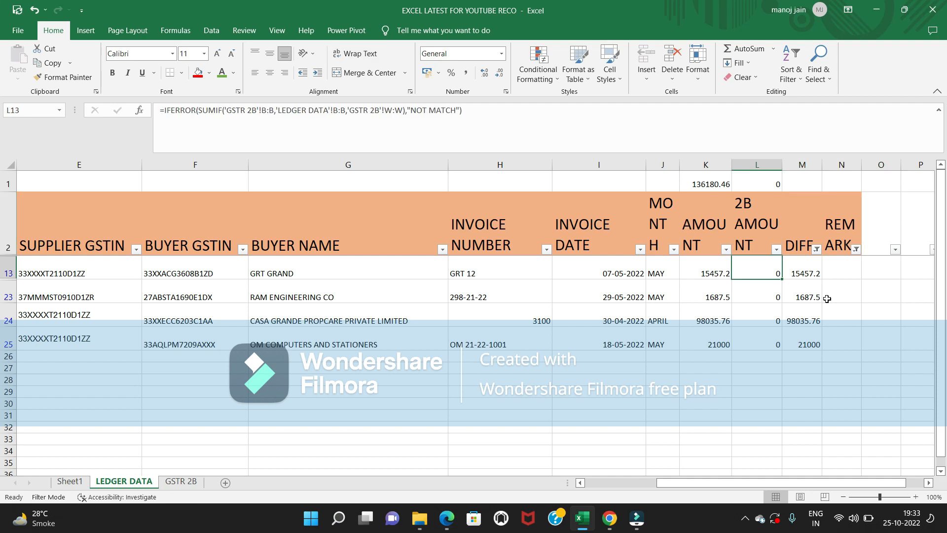
click(265, 109)
key(Delete)
text(C)
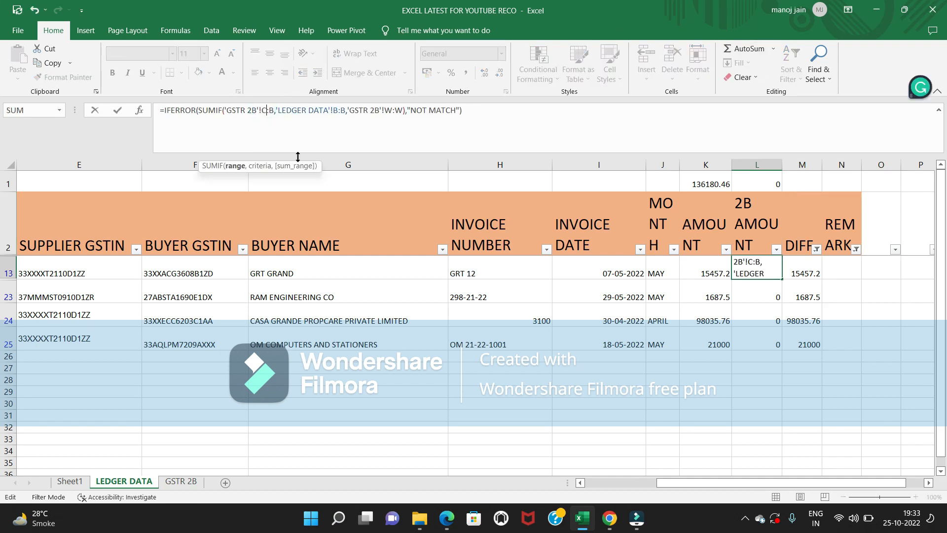
double_click(270, 109)
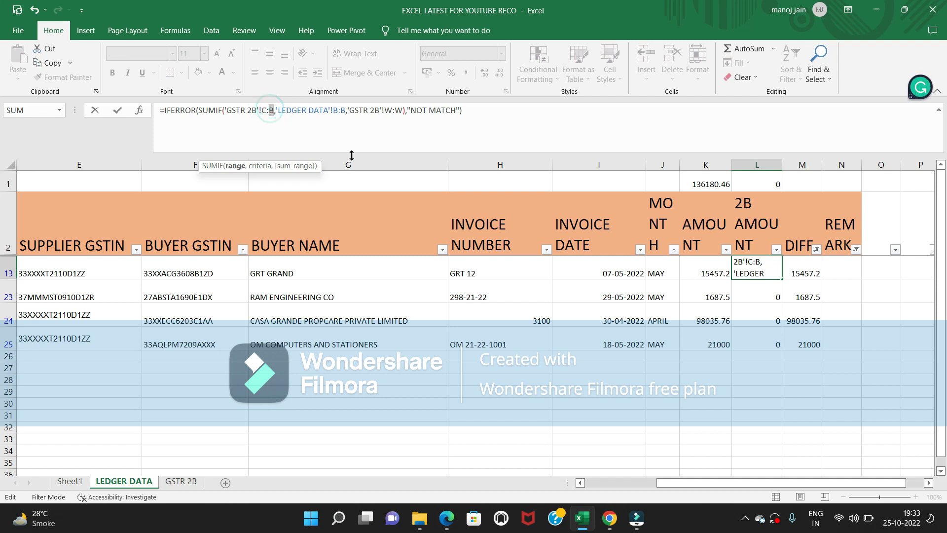
text(C)
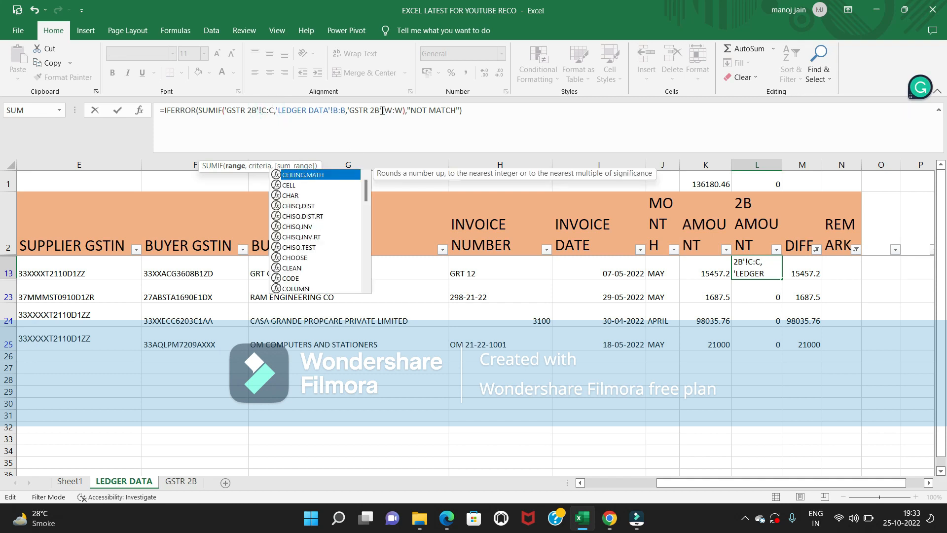
- Change the SUMIF criteria in the L13 formula to 'LEDGER DATA'!C:C and commit it
double_click(334, 109)
text(C)
double_click(344, 110)
text(C)
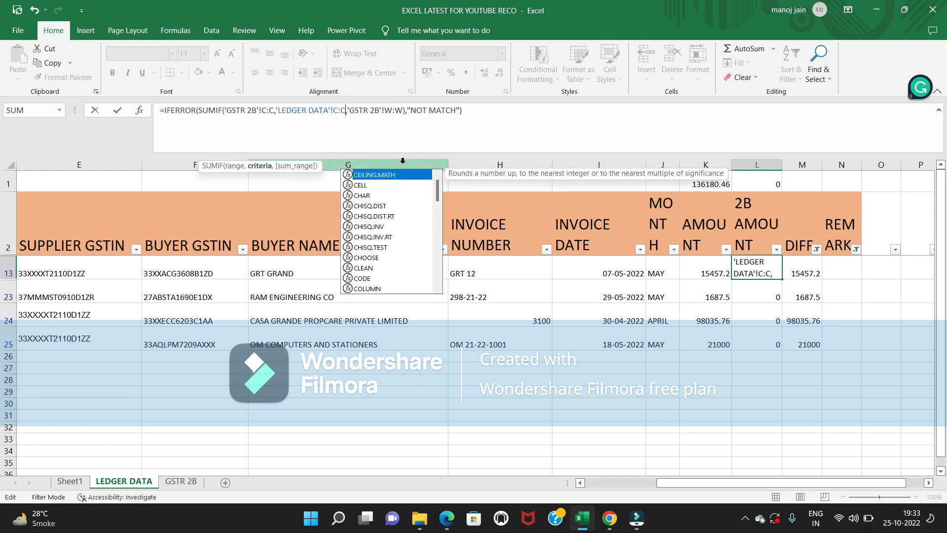
key(Return)
- Fill the L13 month-level formula down to L25 in the visible filtered rows only
key(Up)
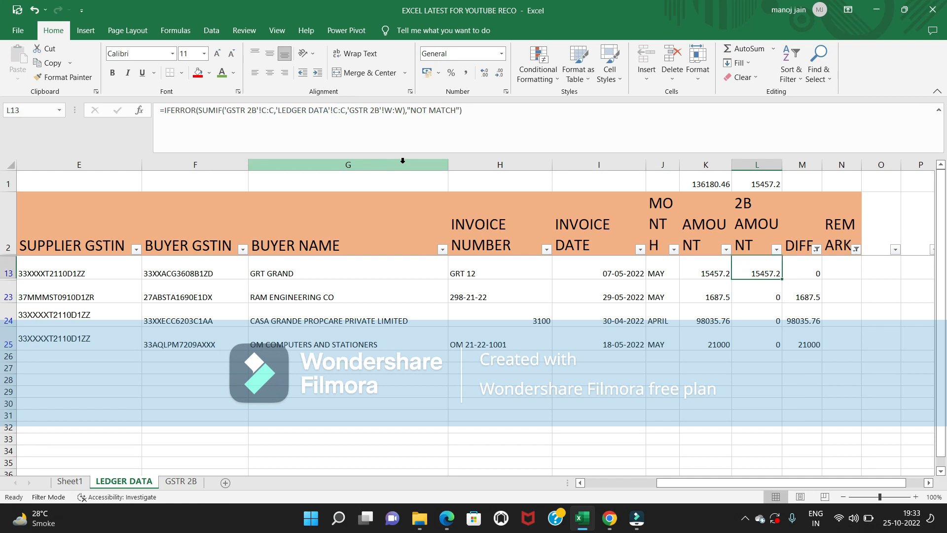
key(shift+Down)
key(shift+Down)
key(shift+Down)
key(ctrl+g)
key(alt+s)
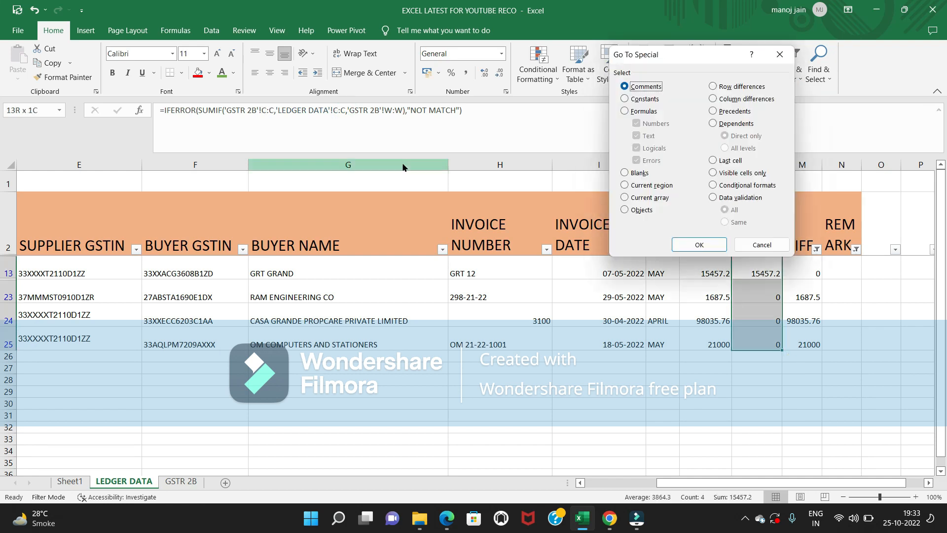
key(alt+y)
key(Return)
key(ctrl+d)
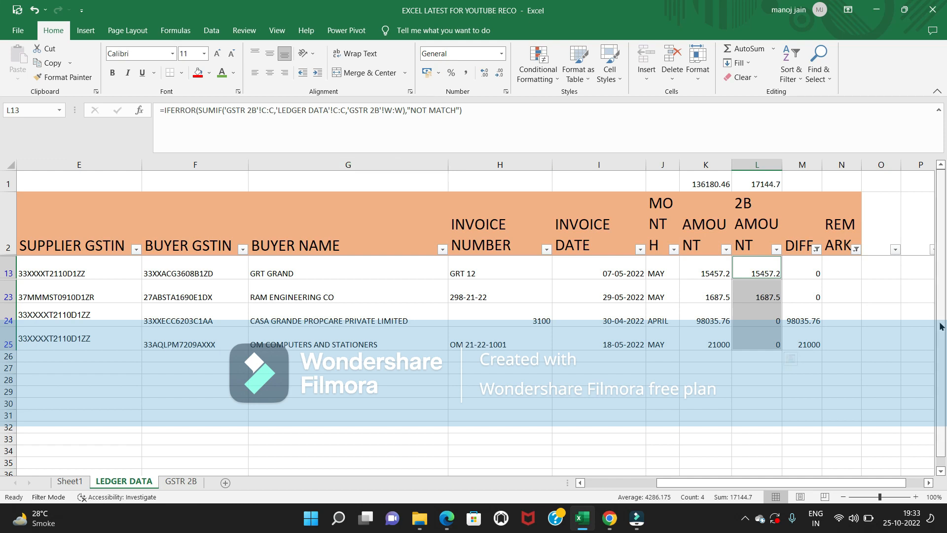
- Filter the DIFF column to show only the value 0
click(801, 234)
click(839, 234)
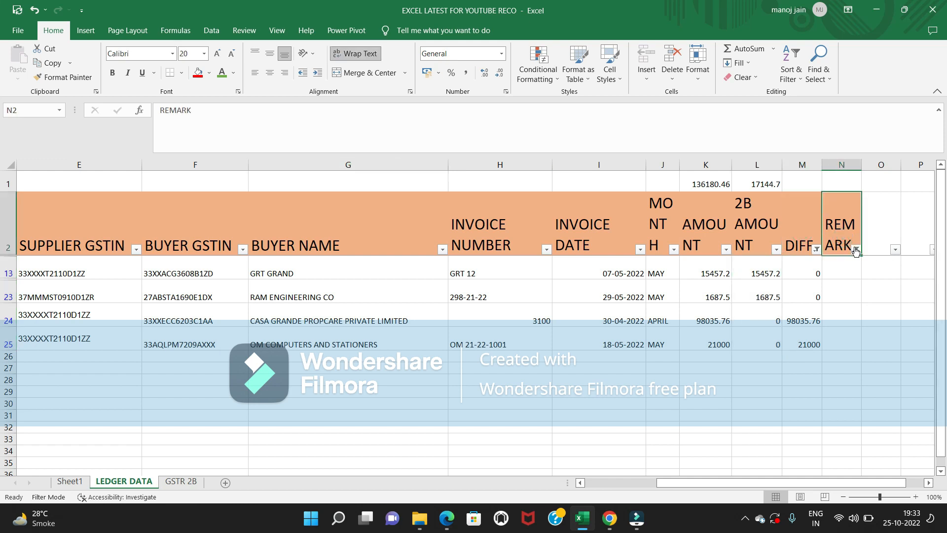
click(856, 249)
click(904, 243)
click(801, 224)
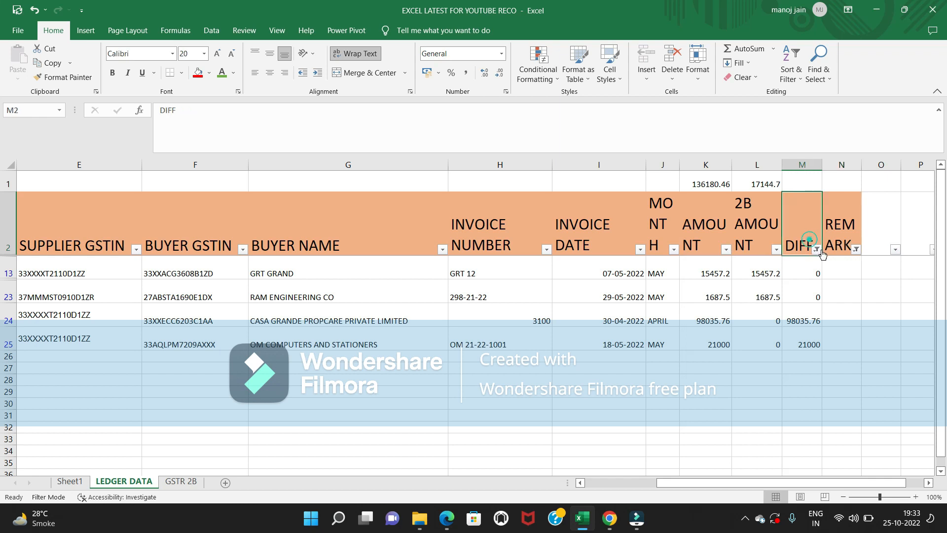
click(817, 249)
click(681, 369)
click(681, 368)
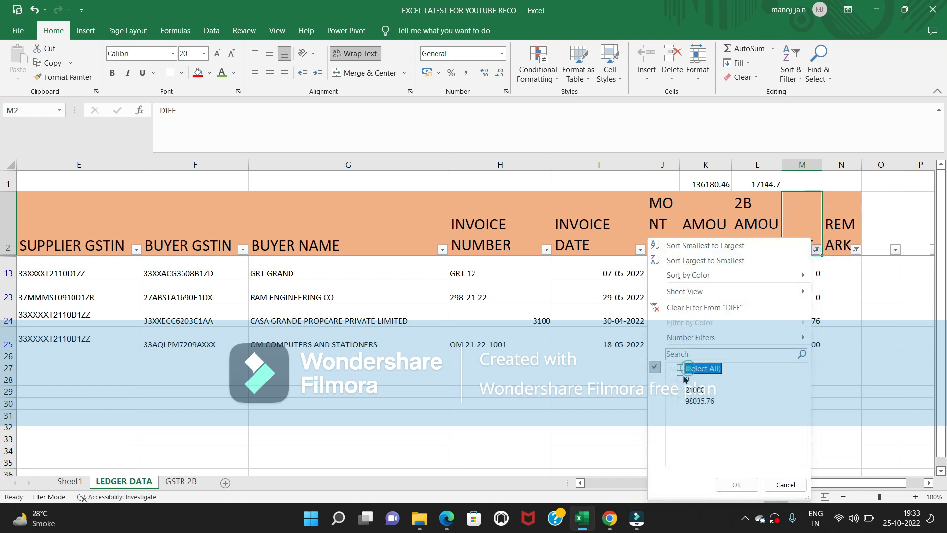
click(680, 379)
click(737, 484)
- Enter the remark "GSTIN PLUS MONTH MATCHING" in N13 under REMARK
click(845, 246)
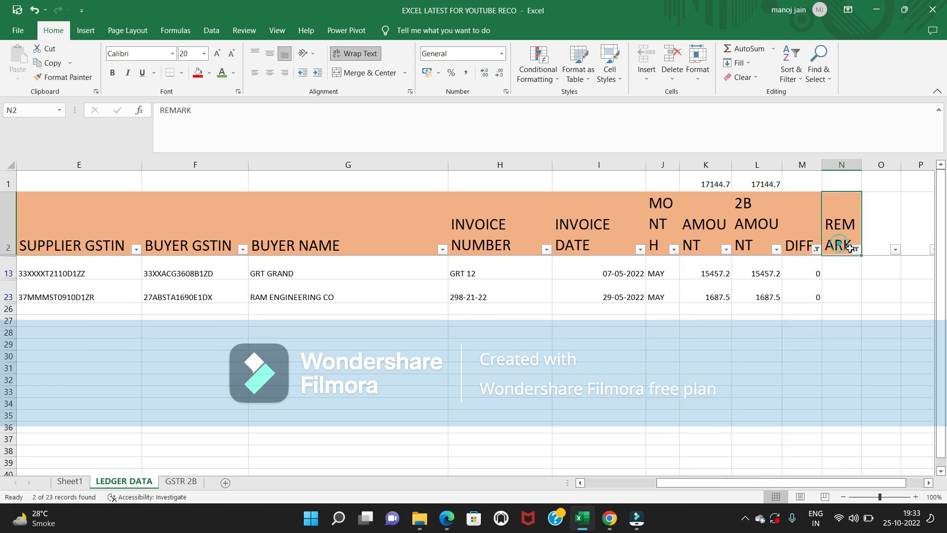
click(856, 249)
click(842, 269)
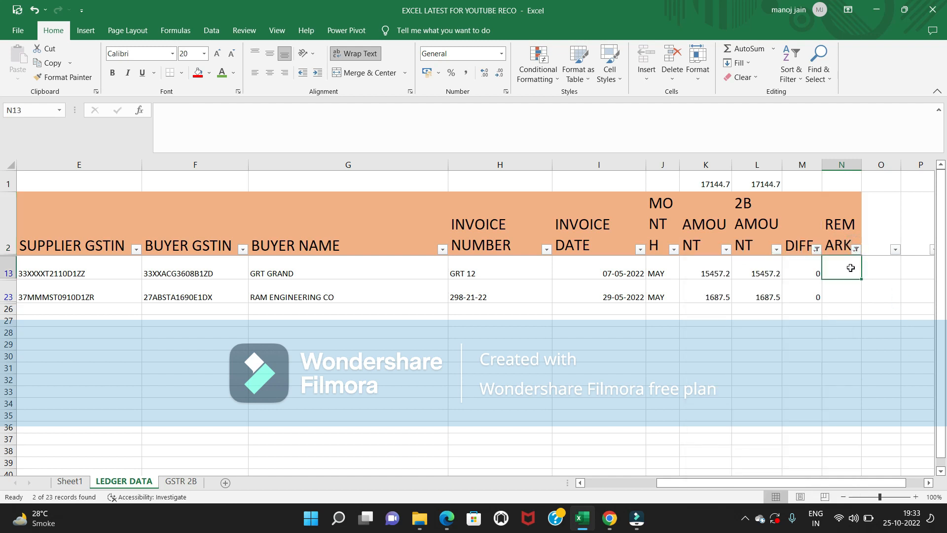
text(GSTIN PLY)
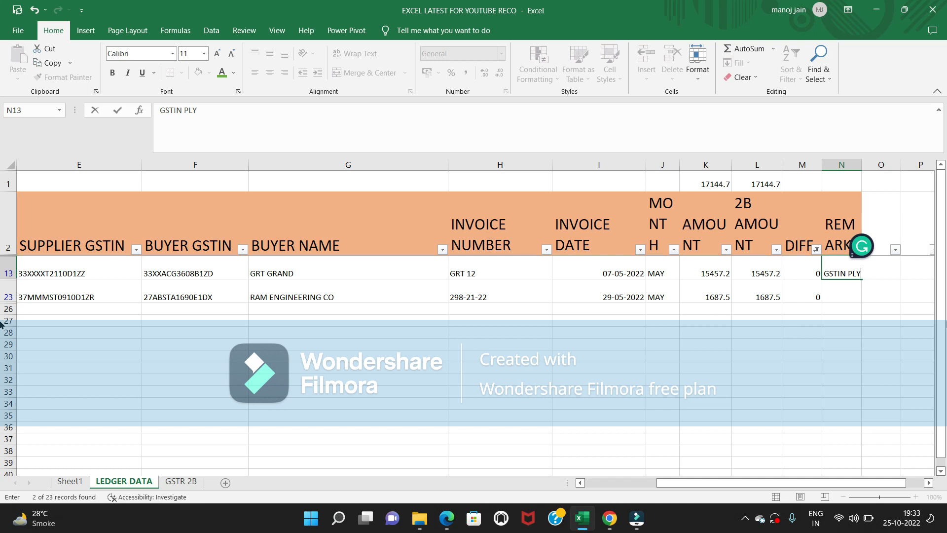
key(BackSpace)
text(US MONTH MATCHING)
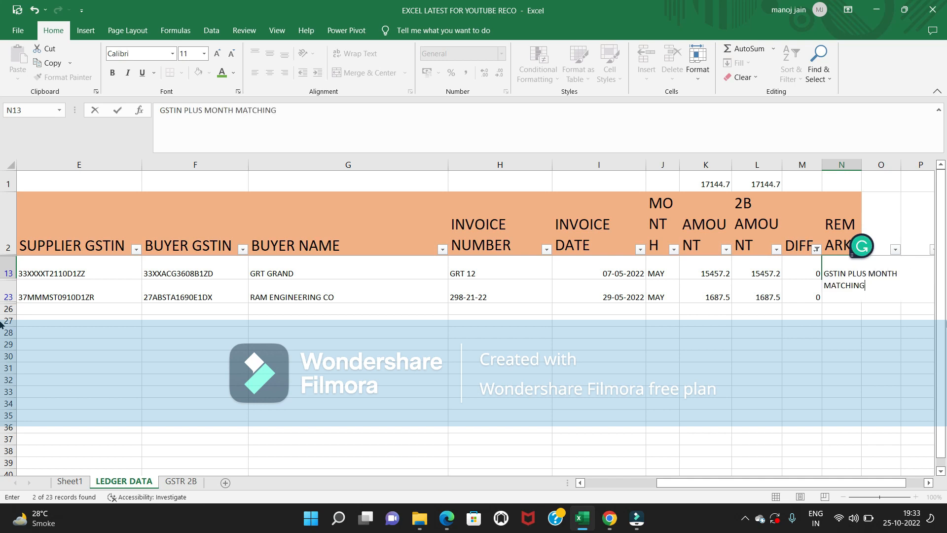
key(Return)
- Fill the N13 remark down to N23 in the visible filtered rows only
key(Up)
key(shift+Down)
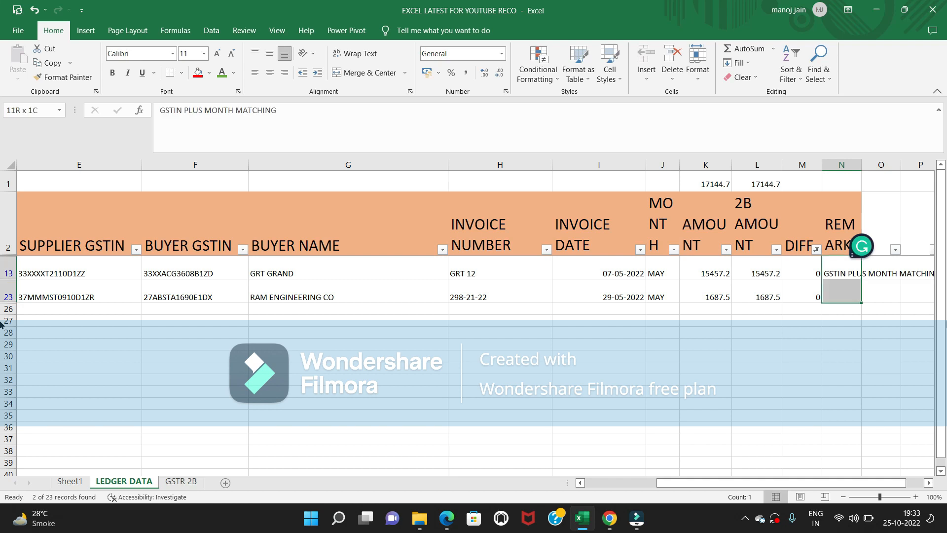
key(F5)
key(alt+s)
key(alt+y)
key(Return)
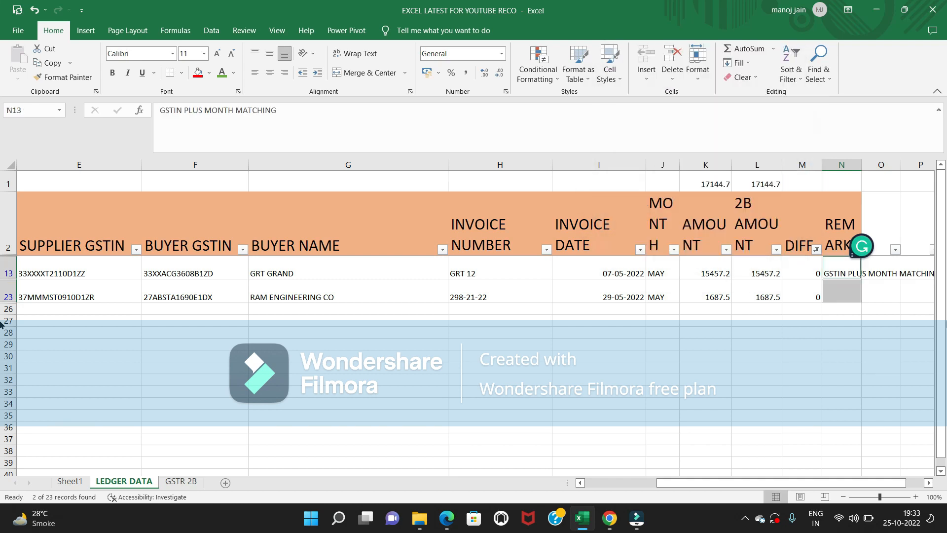
key(ctrl+d)
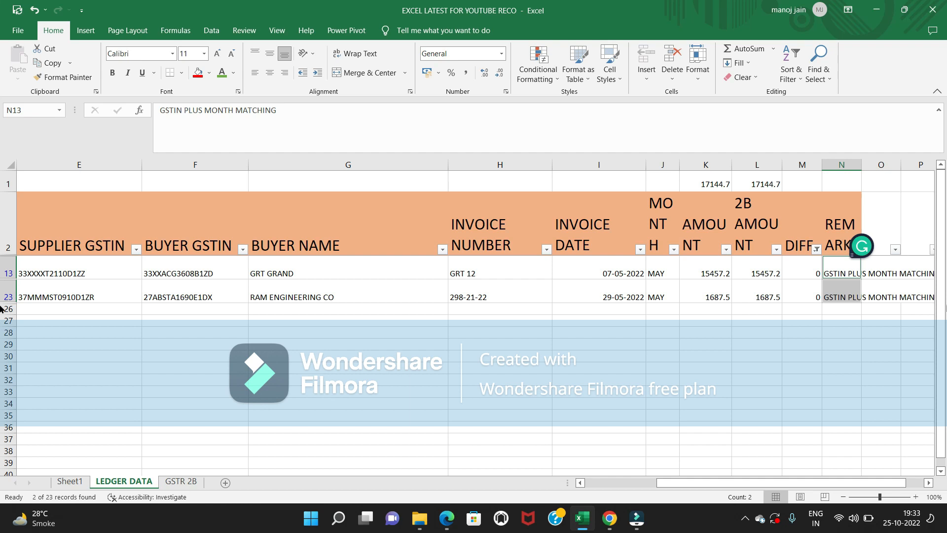
- Change the DIFF filter to exclude 0 and show only 21000 and 98035.76
click(799, 232)
click(817, 249)
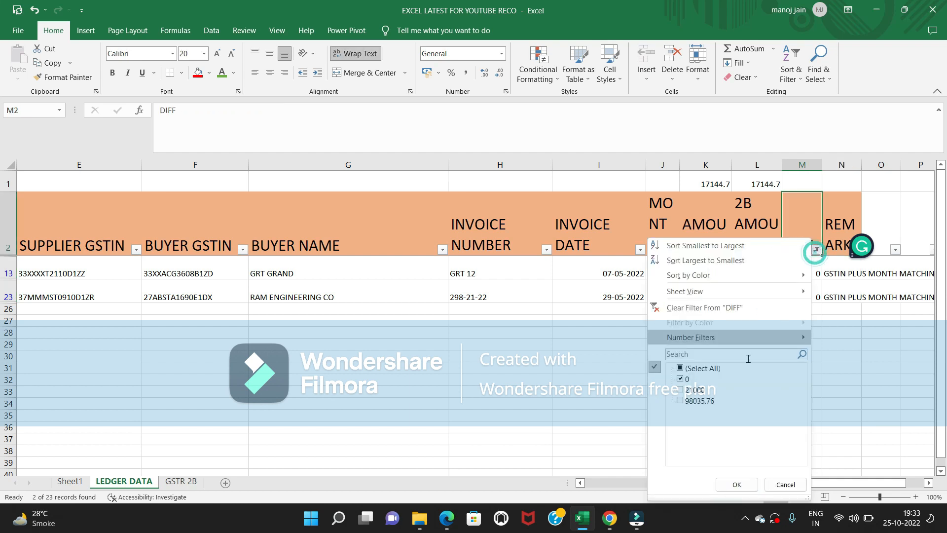
click(681, 378)
click(680, 390)
click(682, 401)
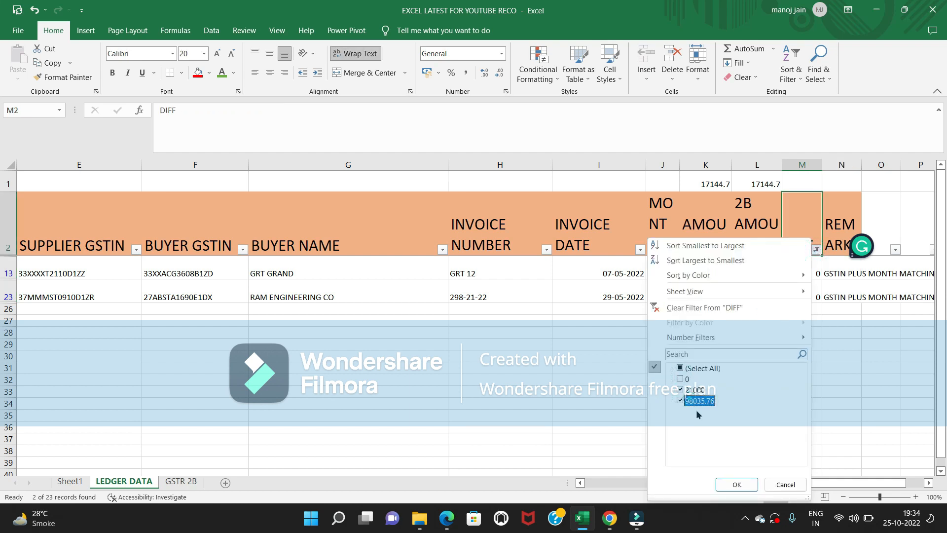
click(737, 484)
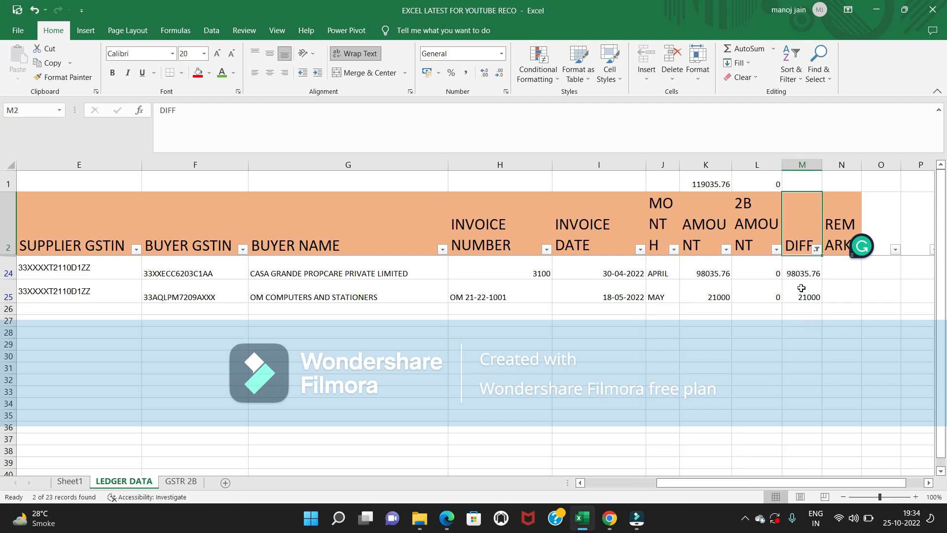
- Review the invoice, date, month and GSTIN level key columns for the unmatched ledger rows 24 and 25
click(744, 269)
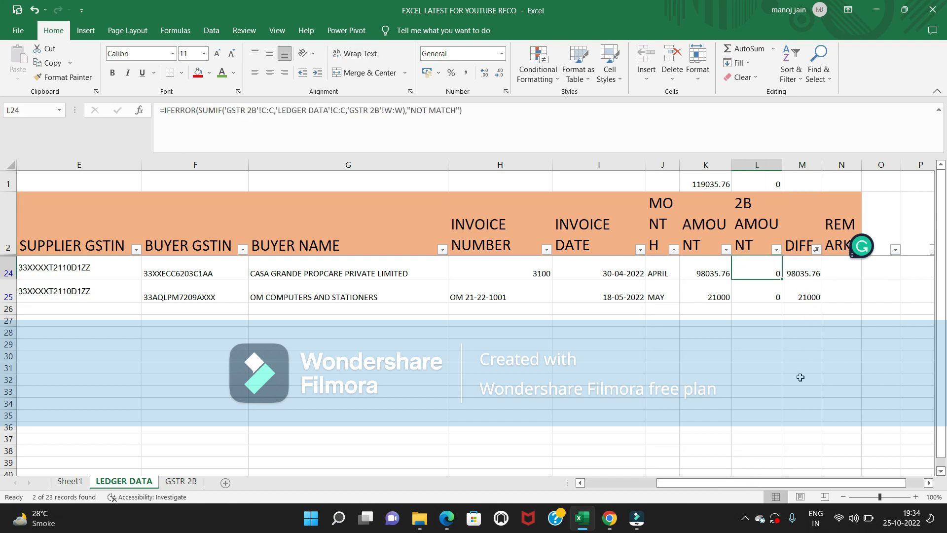
drag(776, 483, 700, 491)
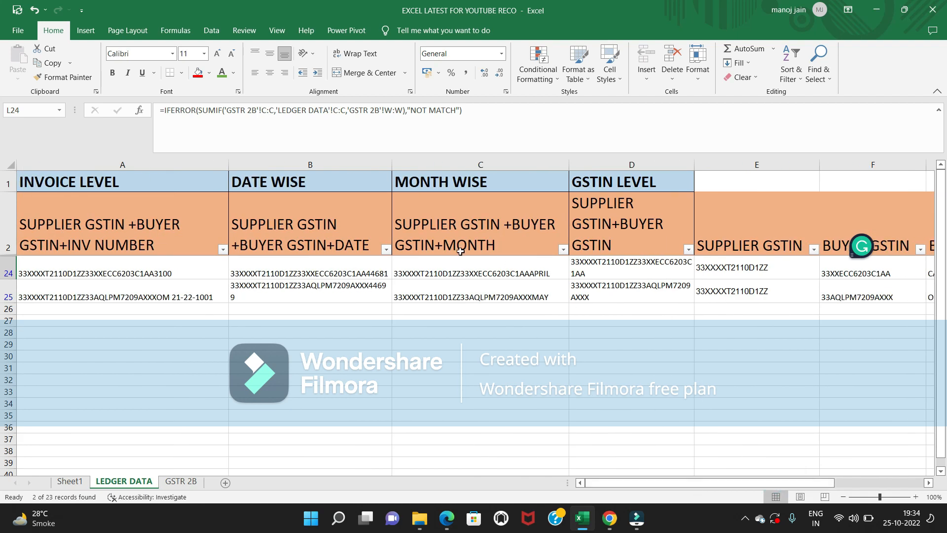
click(186, 240)
click(310, 236)
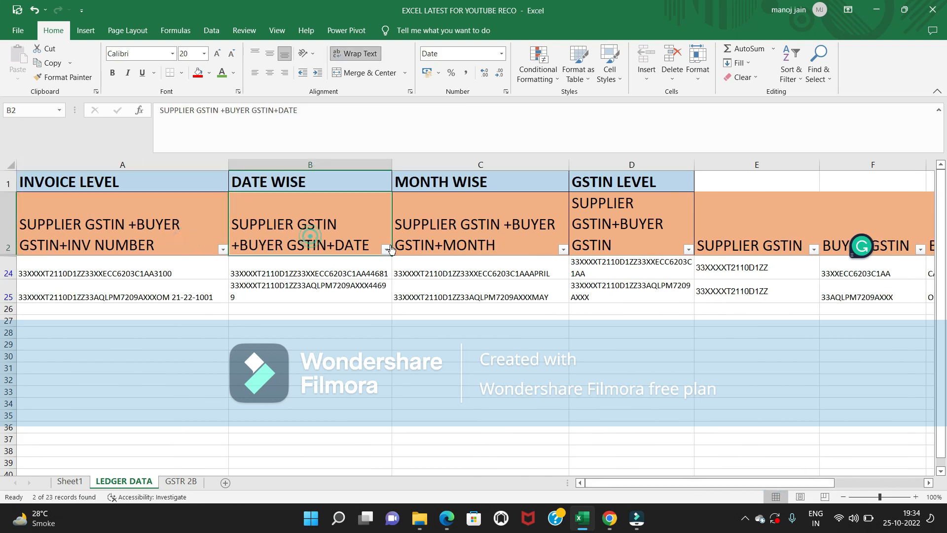
click(459, 237)
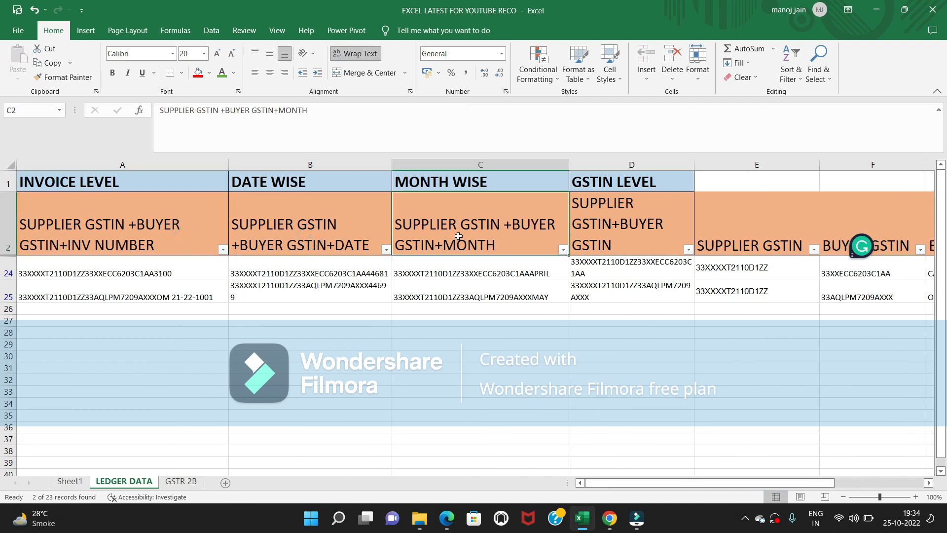
click(629, 229)
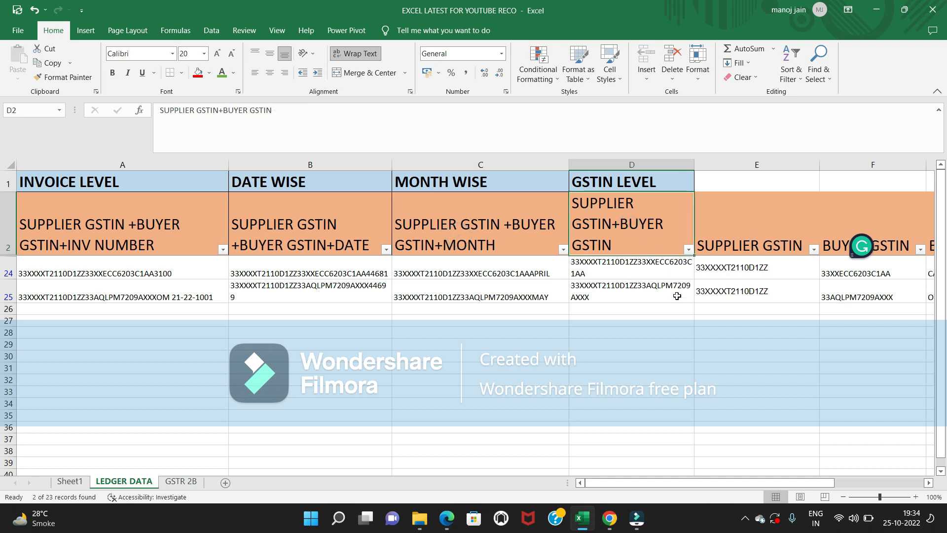
key(Right)
key(Right)
key(Right)
key(Right)
key(Right)
key(Right)
key(Right)
key(Right)
key(Right)
key(Right)
key(Right)
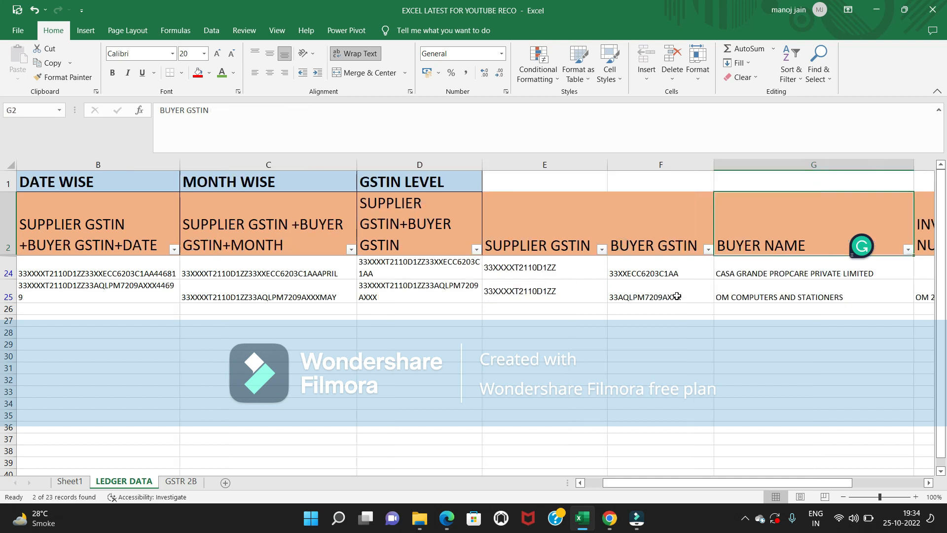
key(Left)
key(Left)
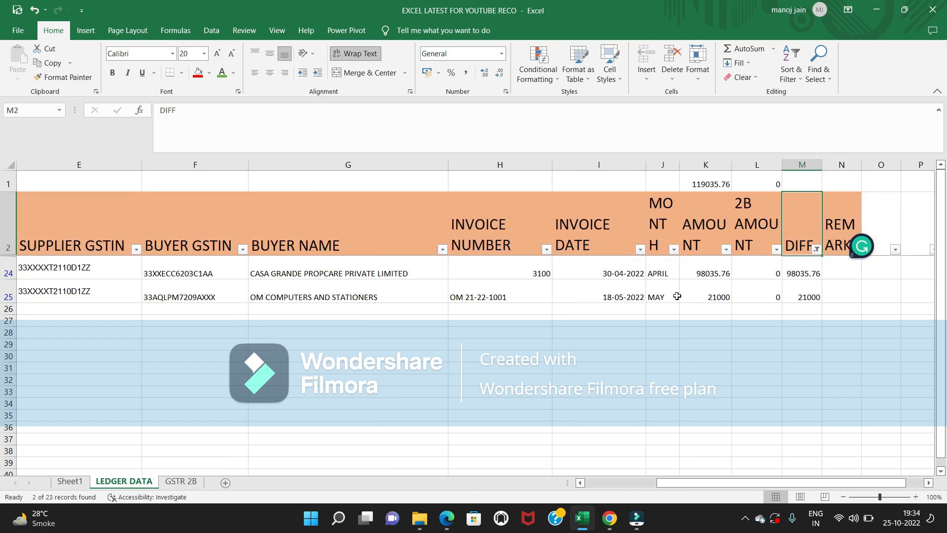
- Change the SUMIF range in L24 to column D:D of the GSTR 2B sheet
key(Down)
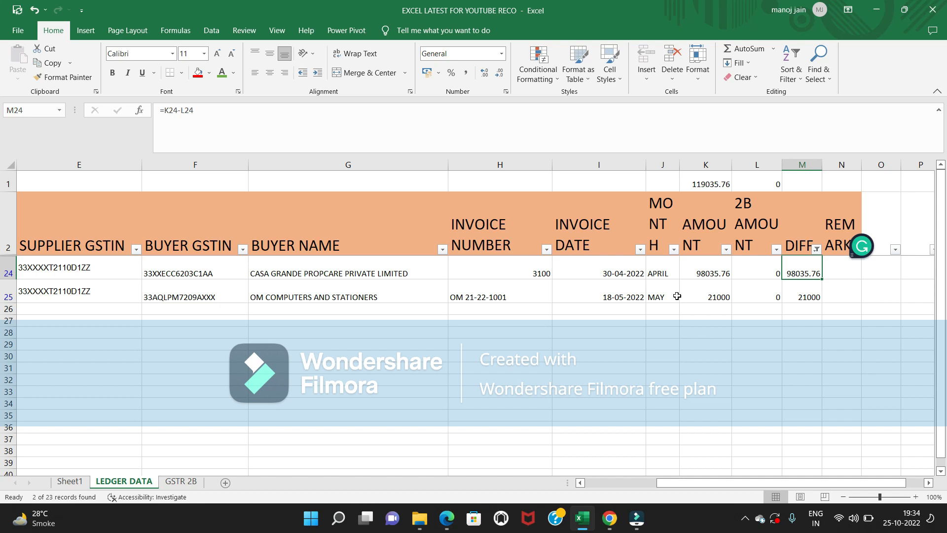
click(767, 262)
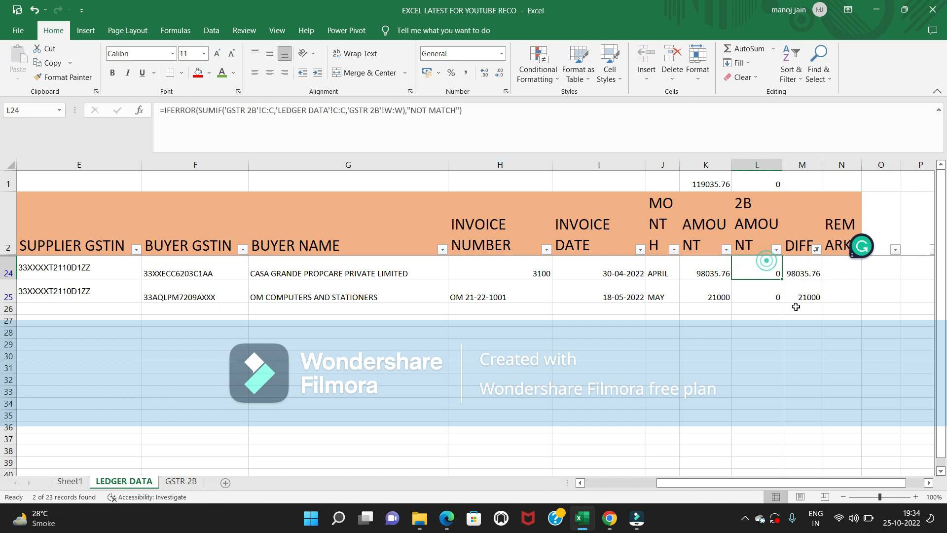
double_click(265, 111)
text(D)
double_click(273, 110)
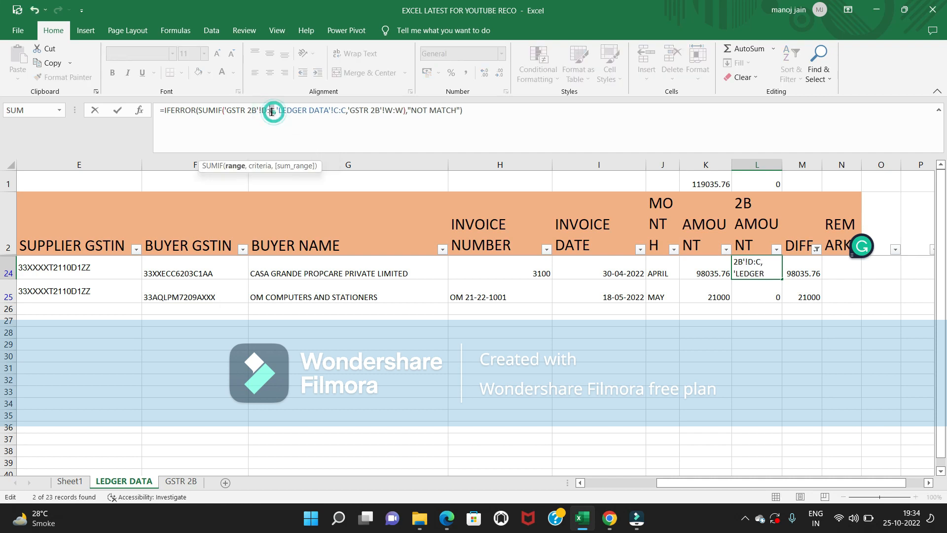
text(E)
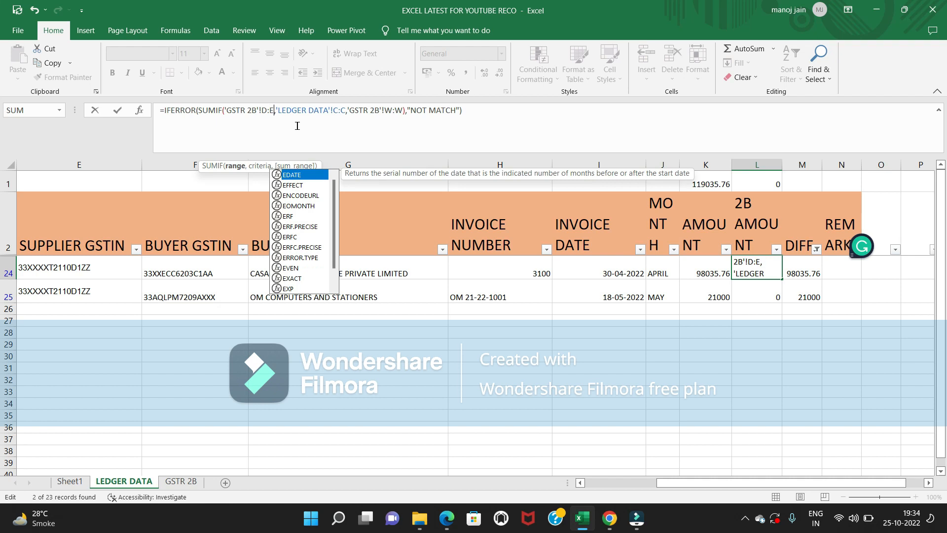
key(BackSpace)
text(D)
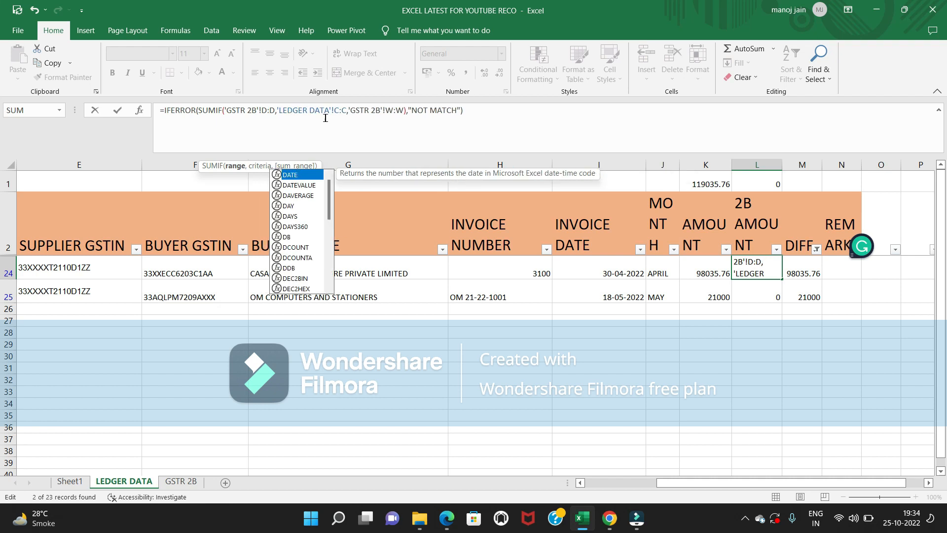
- Change the SUMIF criteria in L24 to 'LEDGER DATA'!D:D and enter the revised formula
double_click(335, 110)
text(D)
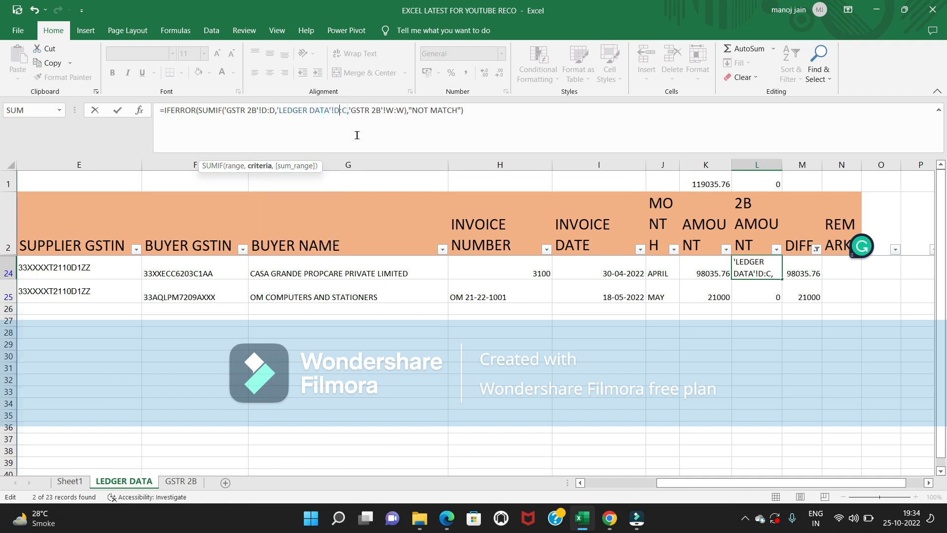
double_click(344, 110)
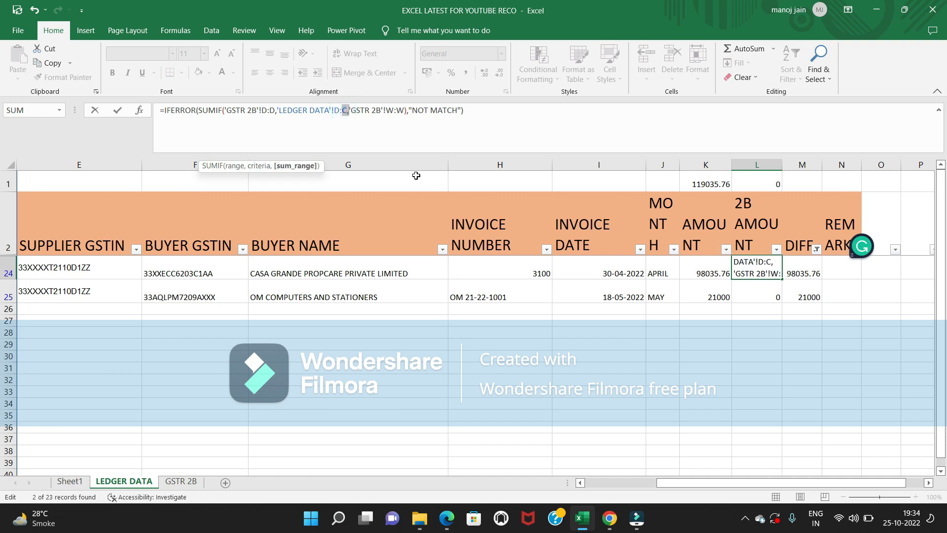
drag(349, 112, 341, 111)
key(Right)
key(Left)
key(BackSpace)
text(D)
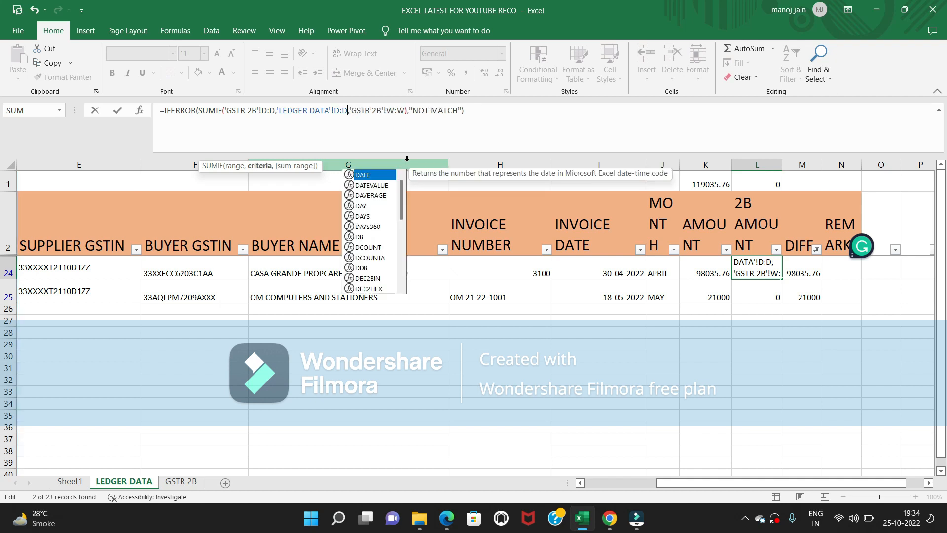
key(Return)
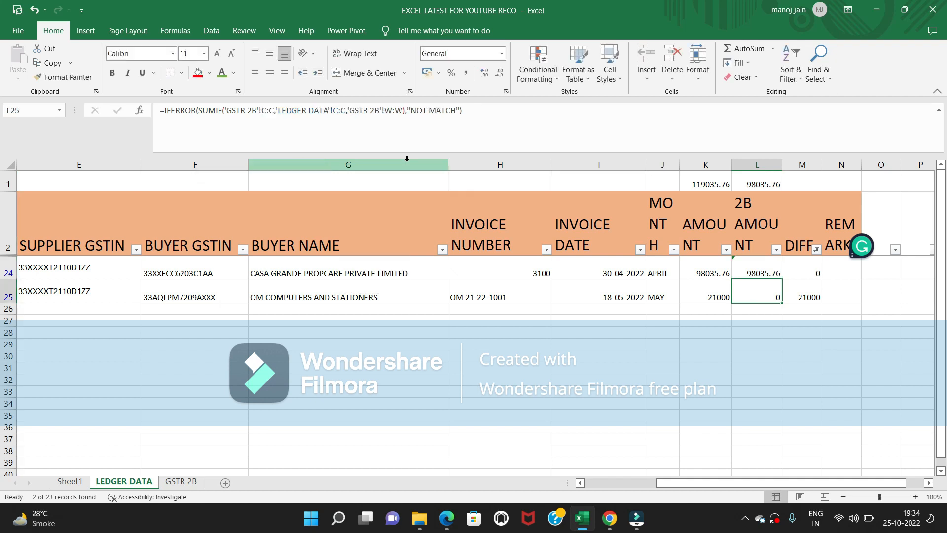
- Fill the L24 formula down to L25 and limit the selection to the visible cells
key(shift+Up)
key(ctrl+d)
key(F5)
key(alt+s)
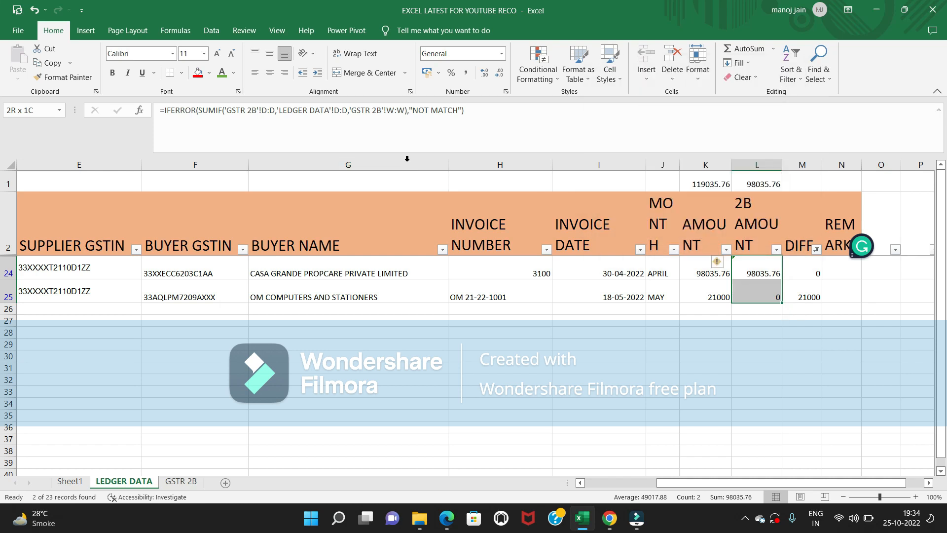
key(alt+y)
key(Return)
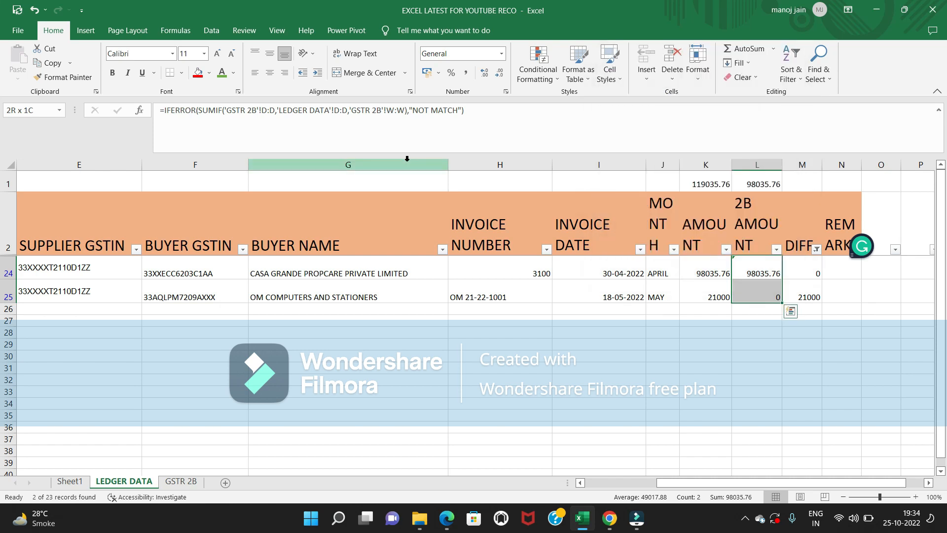
text(0)
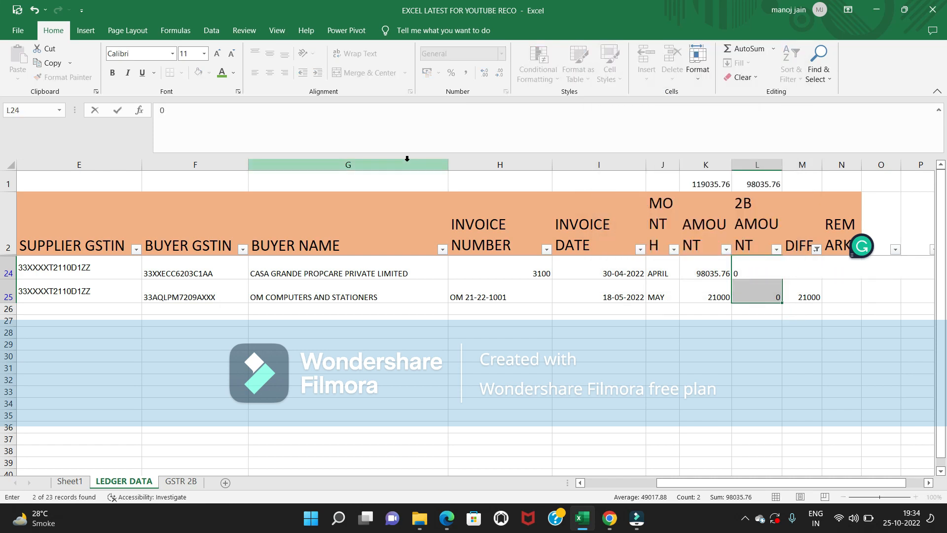
key(Escape)
- Enter the remark "GSTIN LEVEL MATCHING" in N24 and highlight the unmatched row 25 from INVOICE NUMBER to DIFF
key(Right)
key(Up)
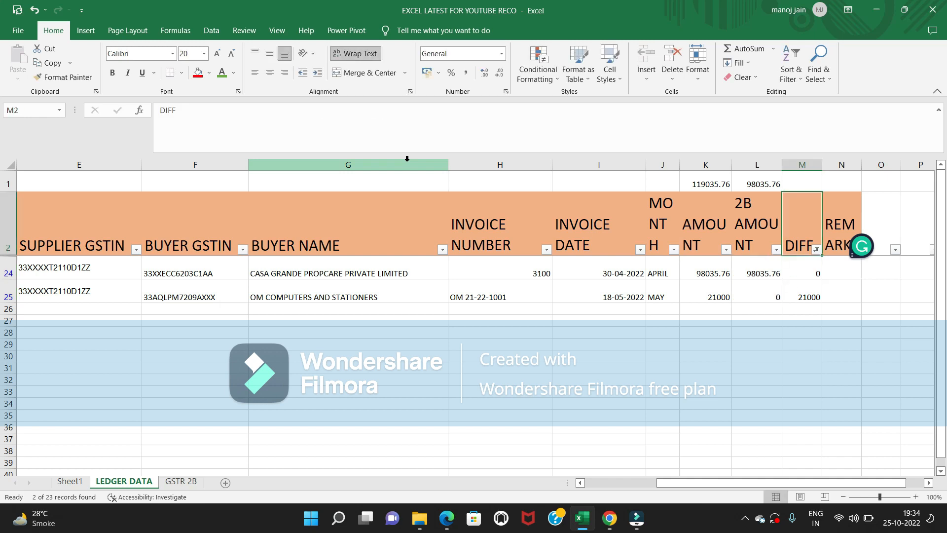
key(Down)
key(Right)
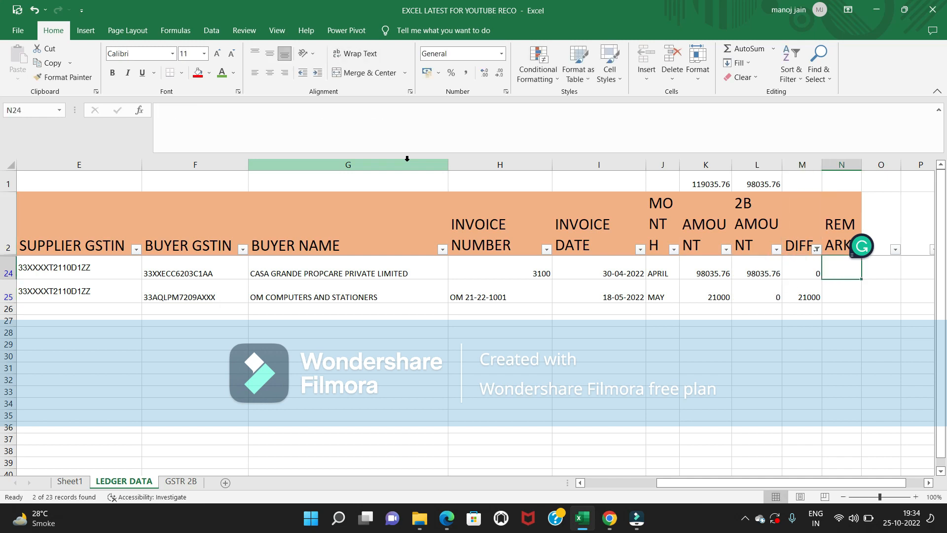
text(GS)
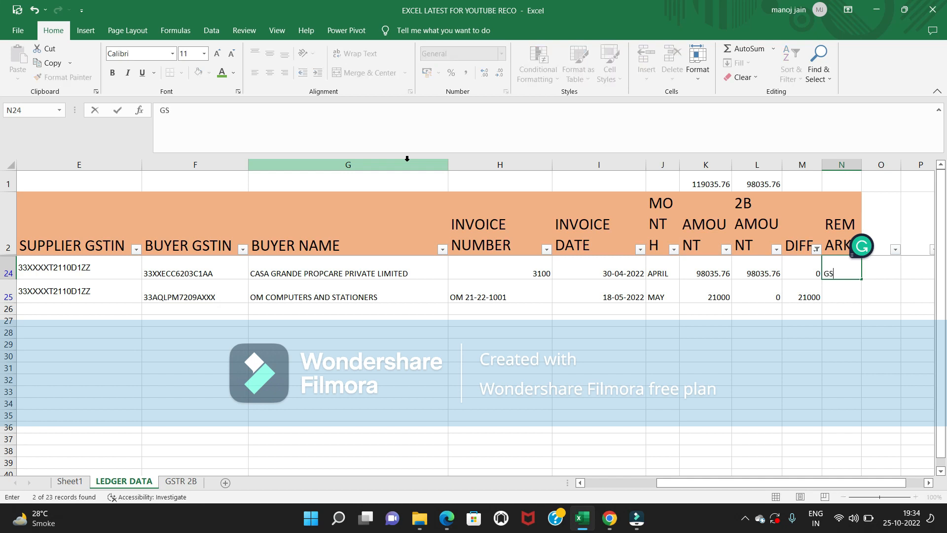
text(TIN LEVEL MATCHING)
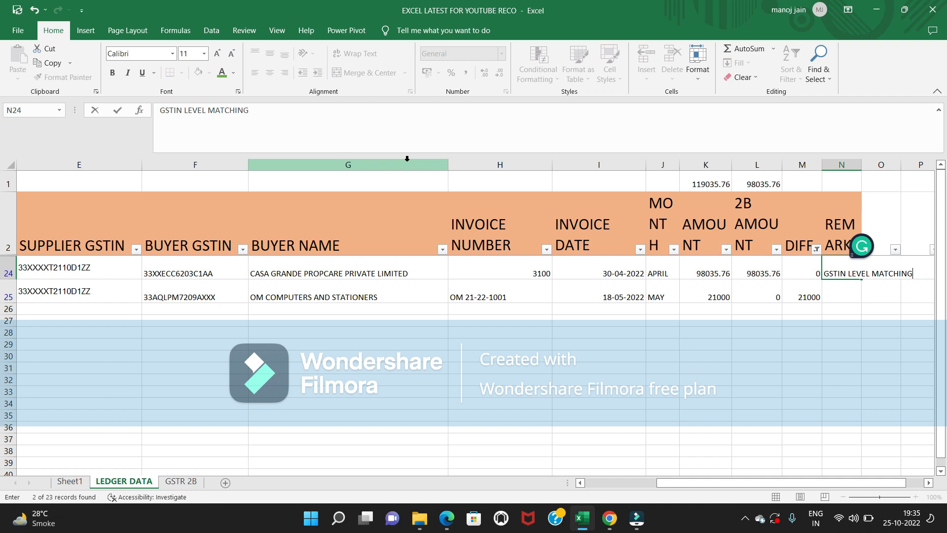
key(Return)
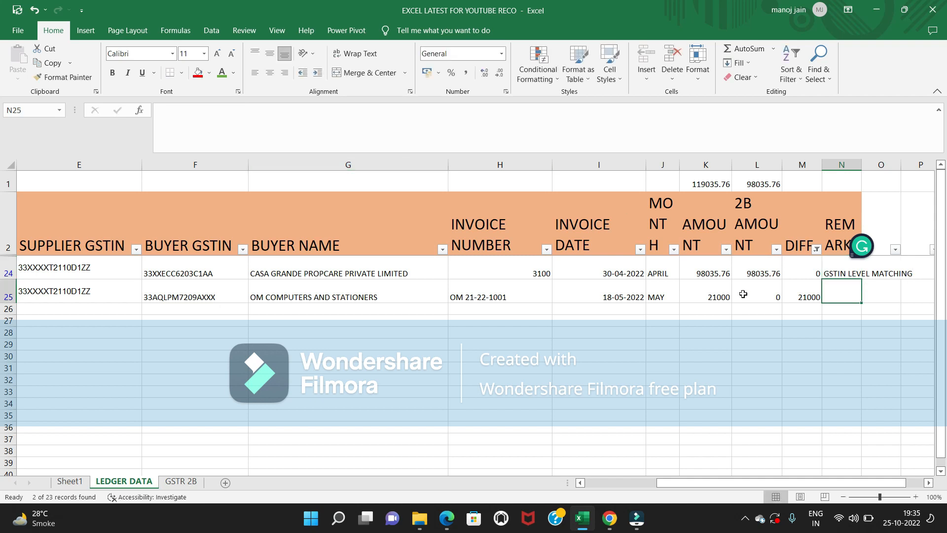
drag(804, 294, 548, 295)
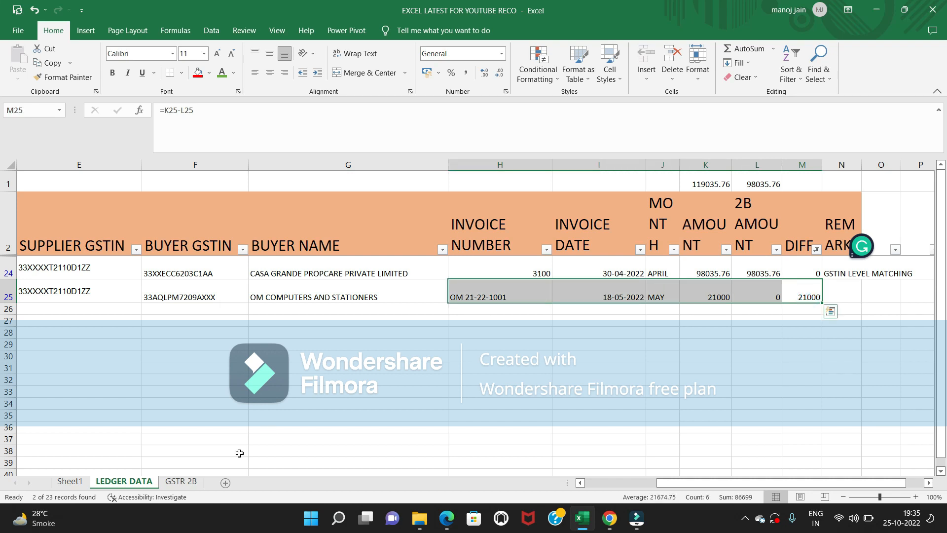
- Add a "Remark" header in X2 of the GSTR 2B sheet, beside the Total tax column
click(186, 483)
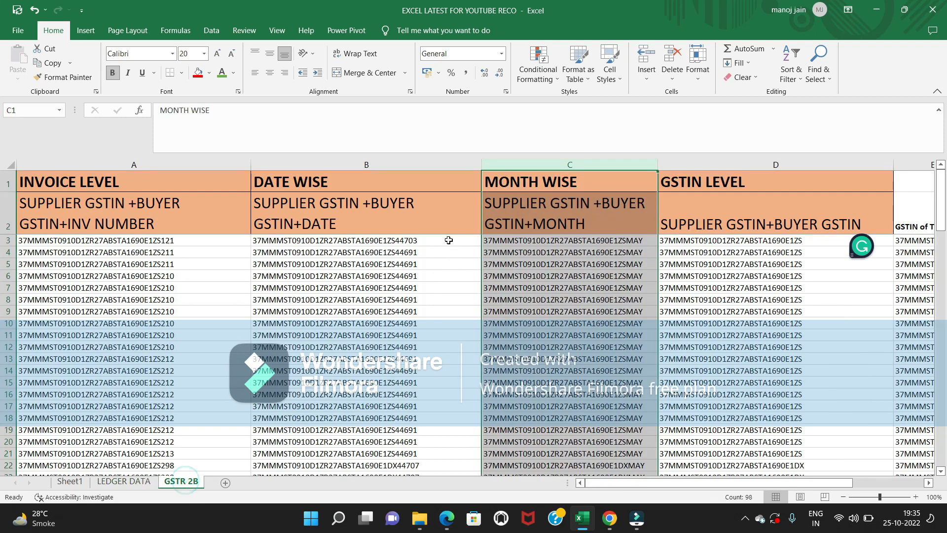
click(429, 222)
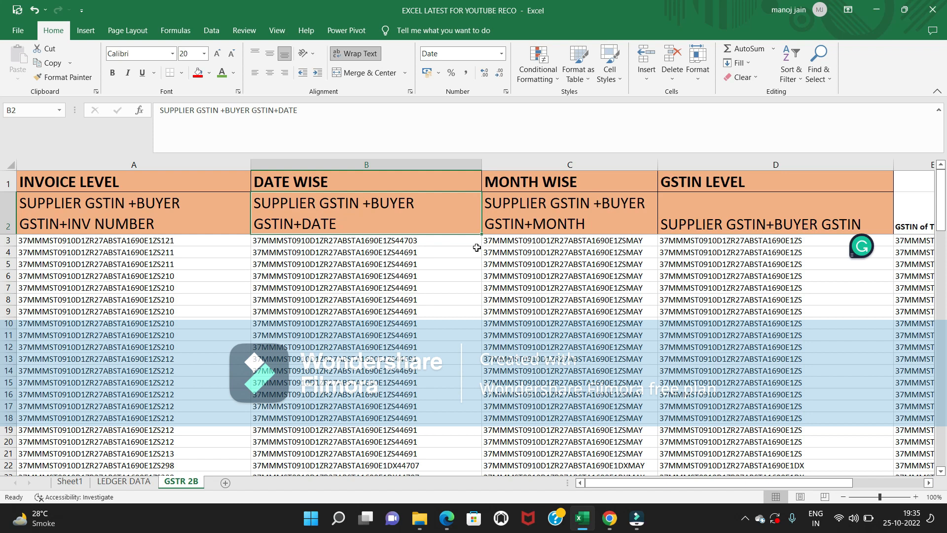
key(Right)
key(Right)
key(Right)
key(Right)
key(Right)
key(Right)
key(Right)
key(Right)
key(Right)
key(Right)
key(Right)
key(Right)
key(Right)
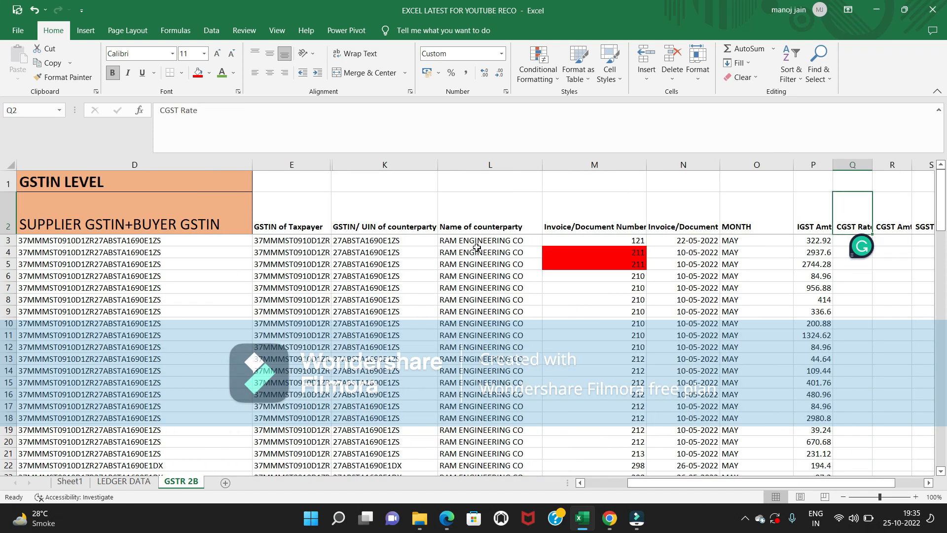
key(Right)
key(Right)
key(Right)
key(Right)
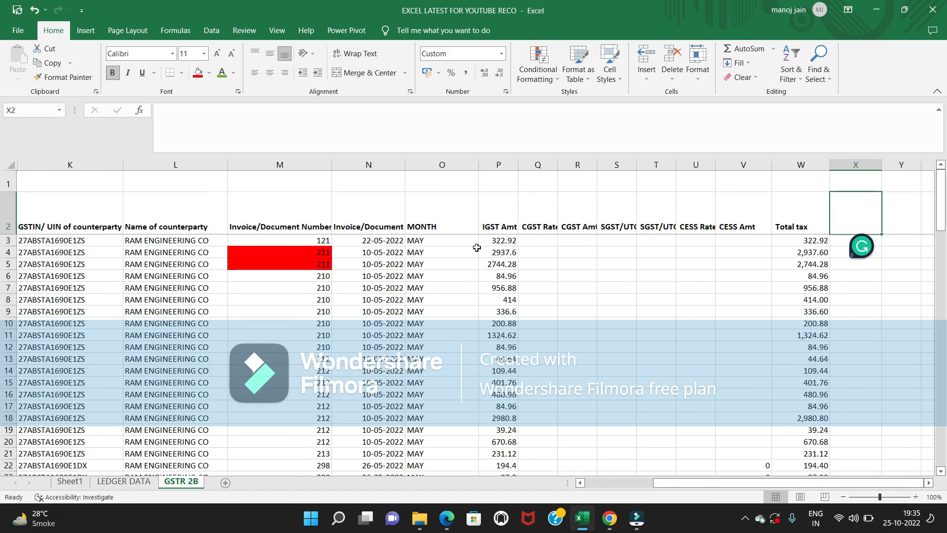
text(r)
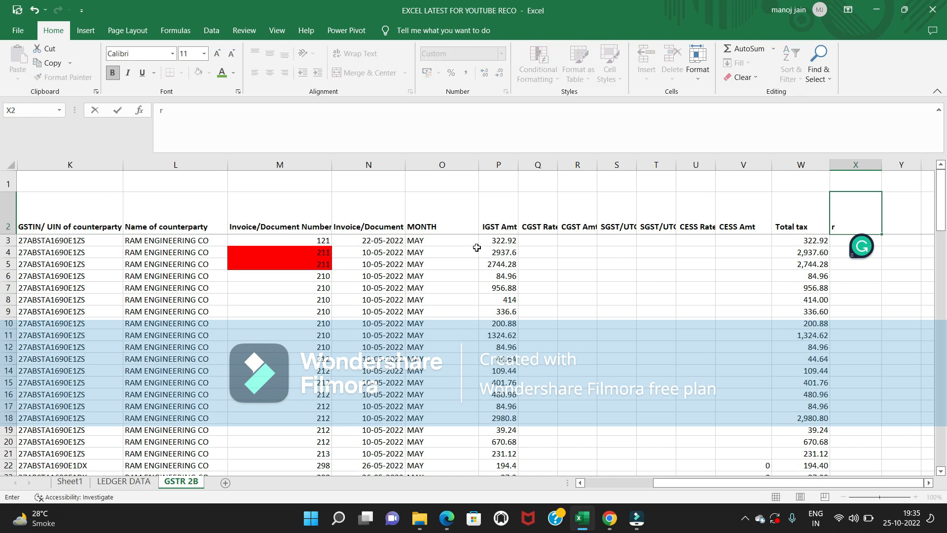
text(emark)
key(Return)
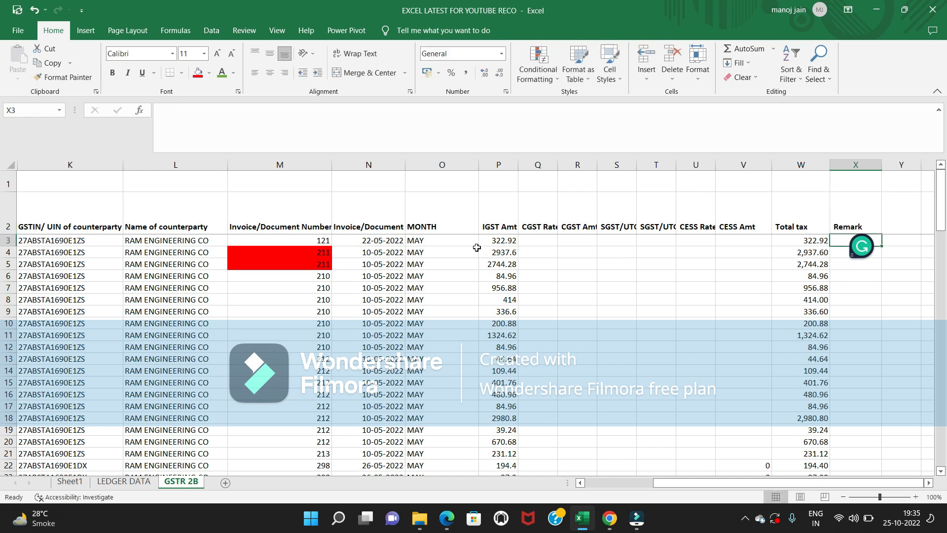
- Remove the filter from the header row of the LEDGER DATA sheet
click(124, 483)
click(385, 247)
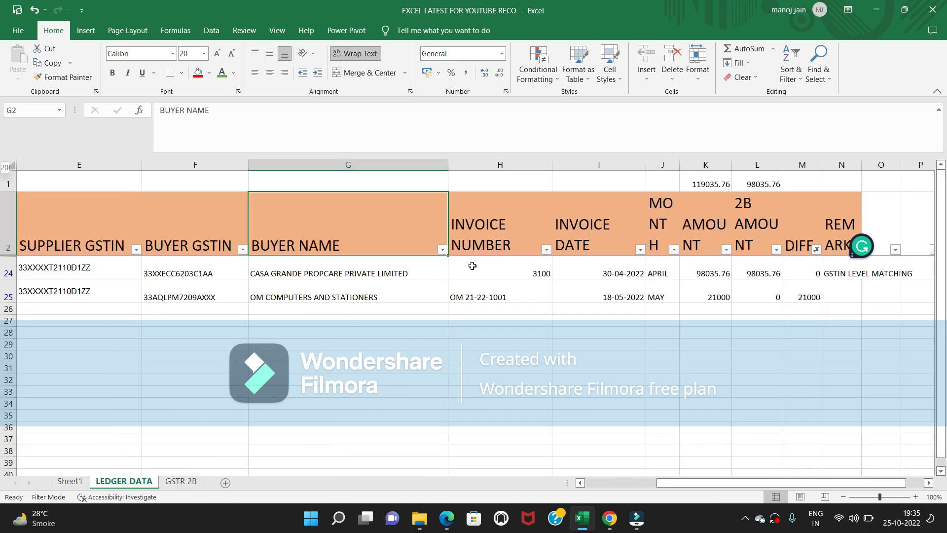
key(shift+space)
key(ctrl+shift+l)
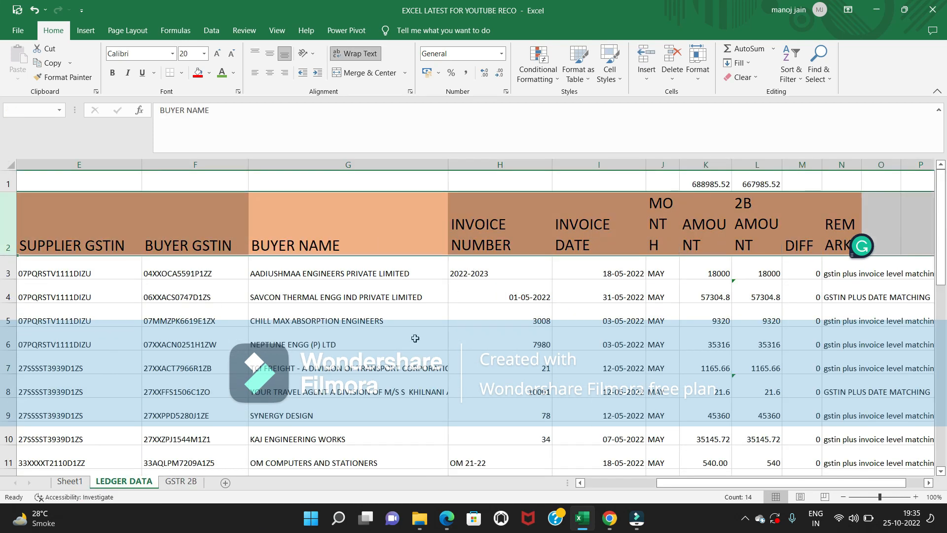
- Begin a VLOOKUP formula in X3 of the GSTR 2B sheet with the invoice level key column A:A as the lookup value
click(181, 481)
key(Up)
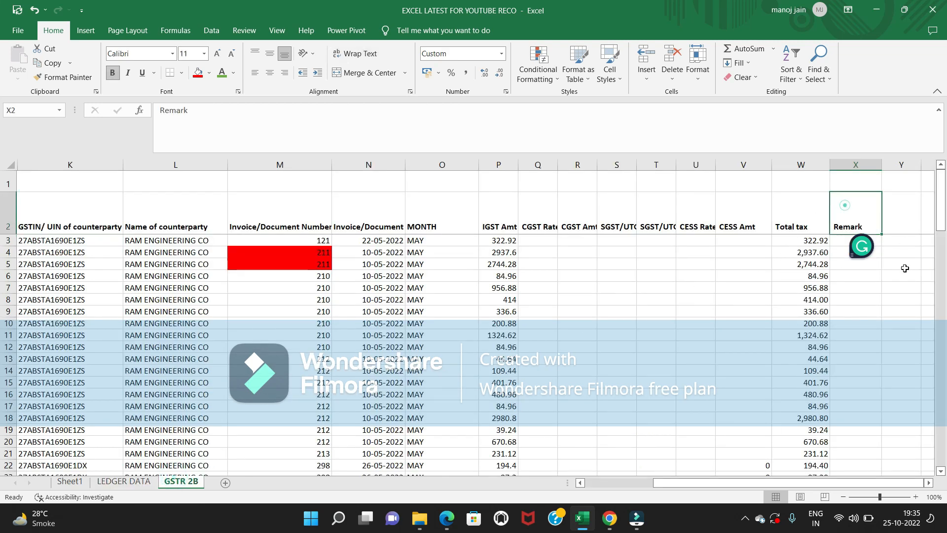
key(Down)
text(=VLOOKUP()
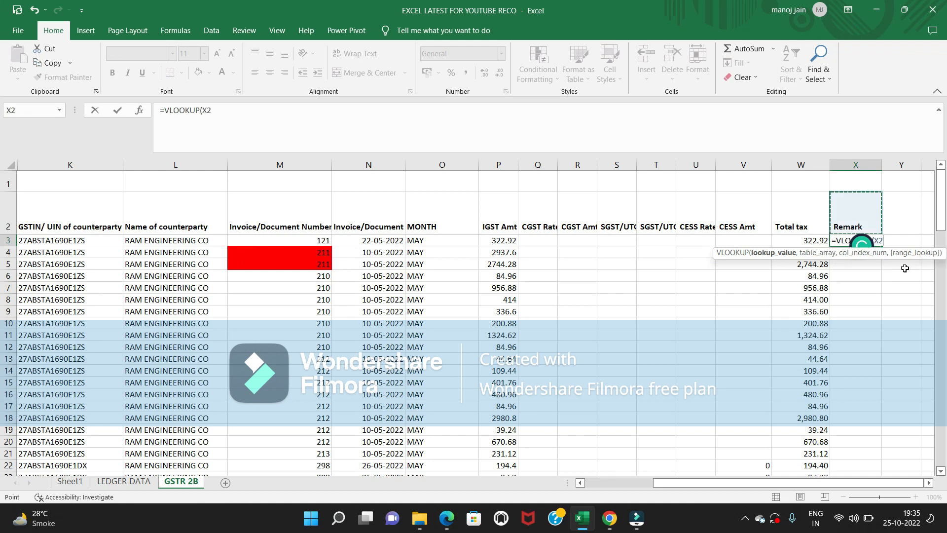
key(Home)
key(Up)
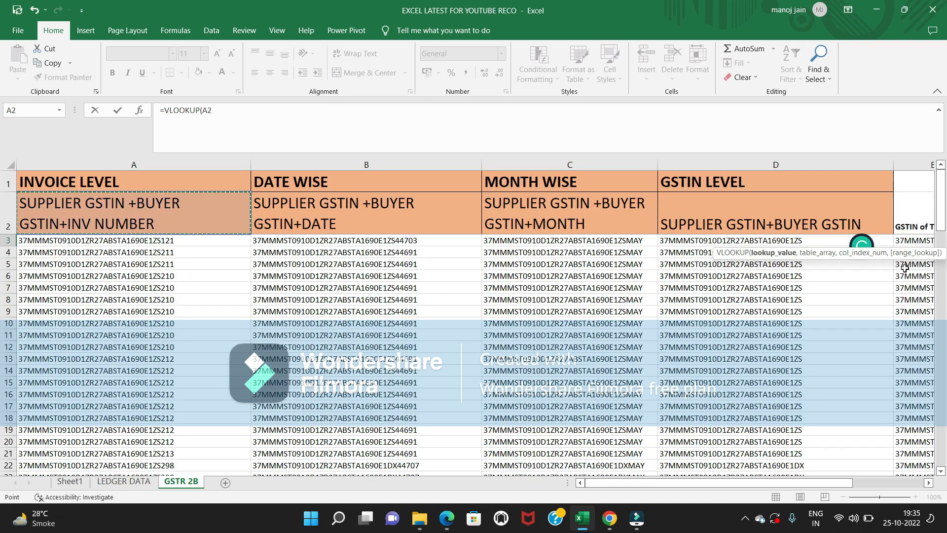
click(155, 165)
text(,)
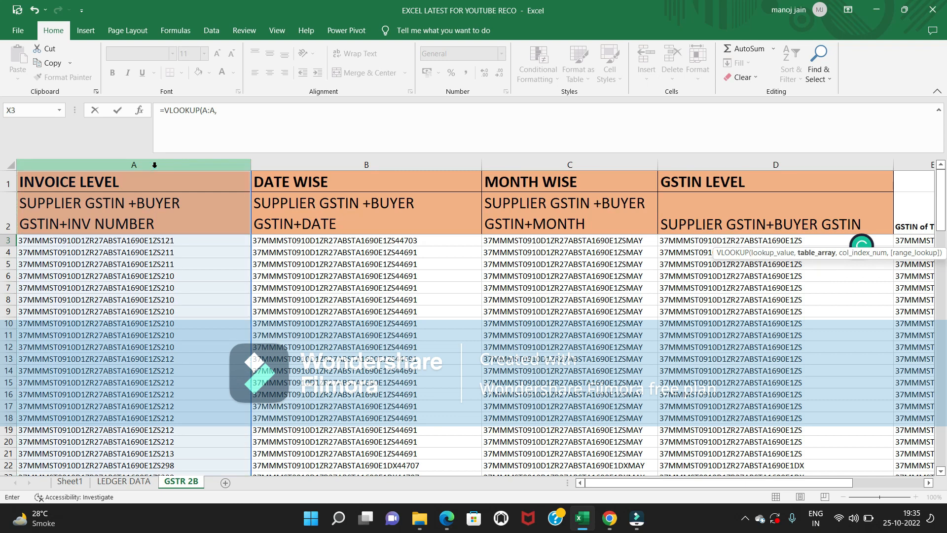
- Set the VLOOKUP table array to columns A:N of the LEDGER DATA sheet, from the invoice level key through REMARK
click(124, 482)
drag(715, 483, 641, 488)
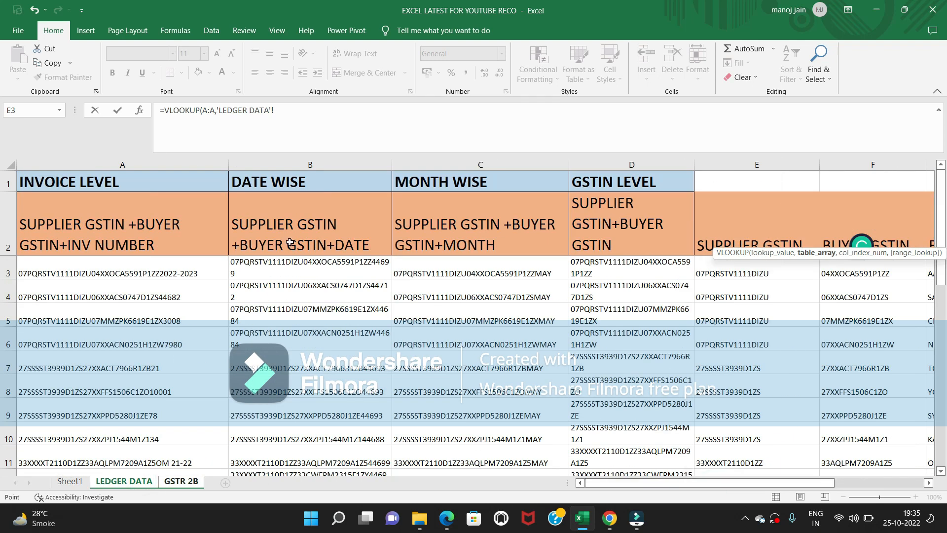
click(168, 165)
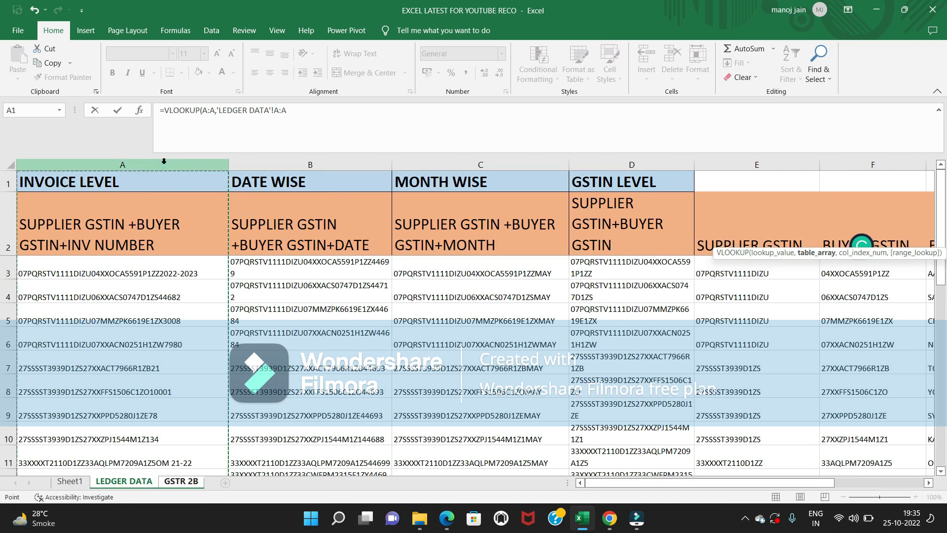
key(shift+Right)
key(shift+Right)
key(shift+Right)
key(shift+Right)
key(shift+Right)
key(shift+Right)
key(shift+Right)
key(shift+Right)
key(shift+Right)
key(shift+Right)
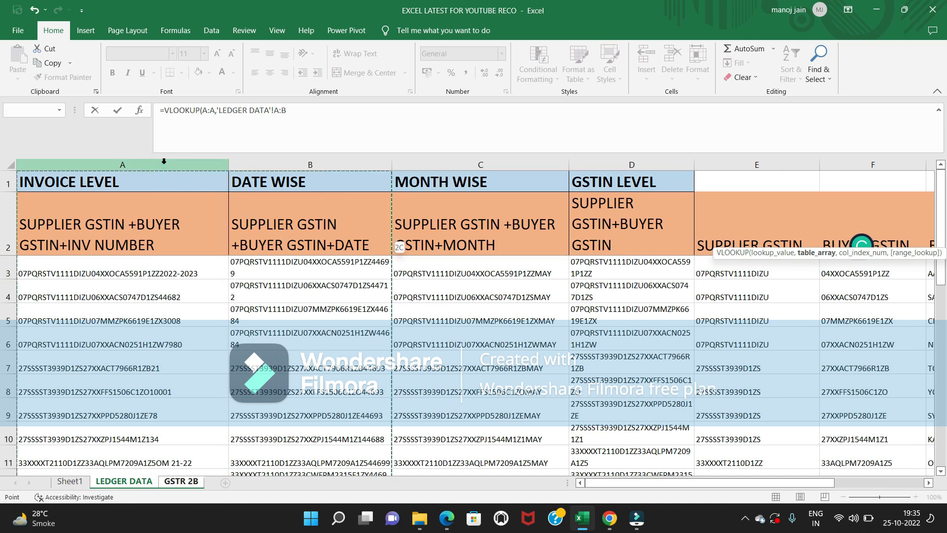
key(shift+Right)
key(shift+Right)
key(shift+Right)
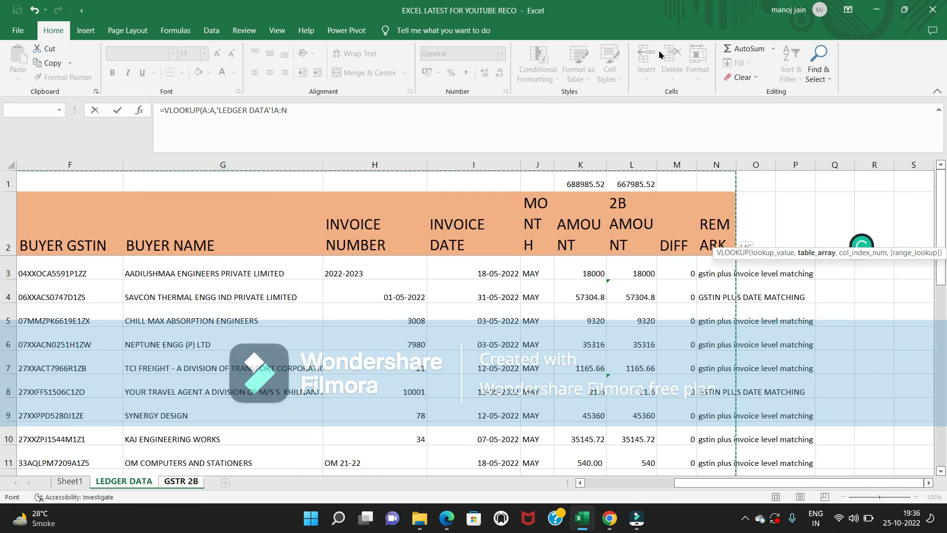
drag(839, 252, 874, 334)
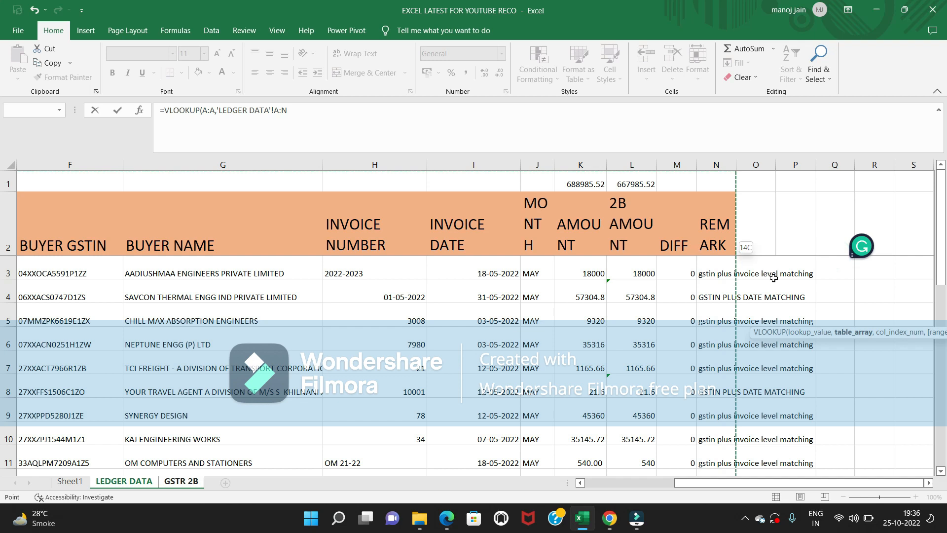
- Complete the VLOOKUP in X3 with column index 14 and exact match 0
text(,)
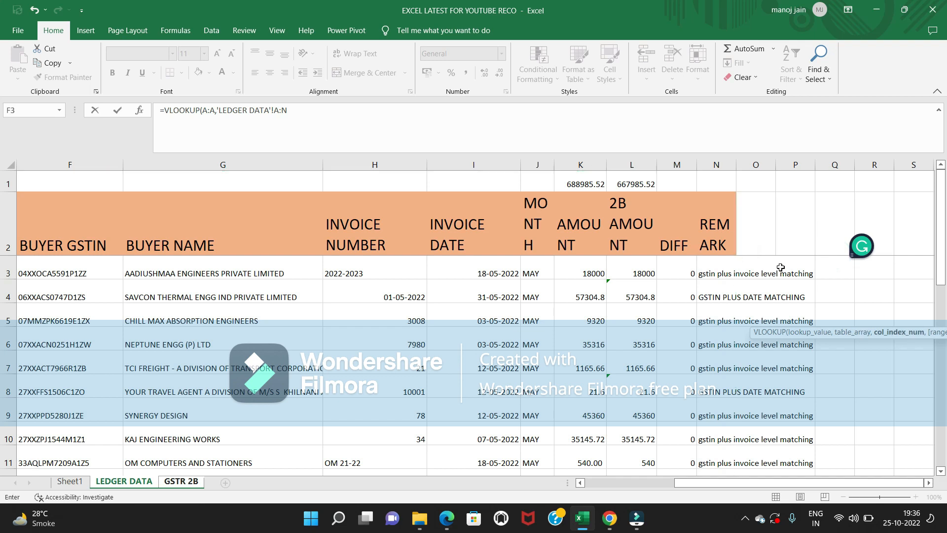
text(14,0)
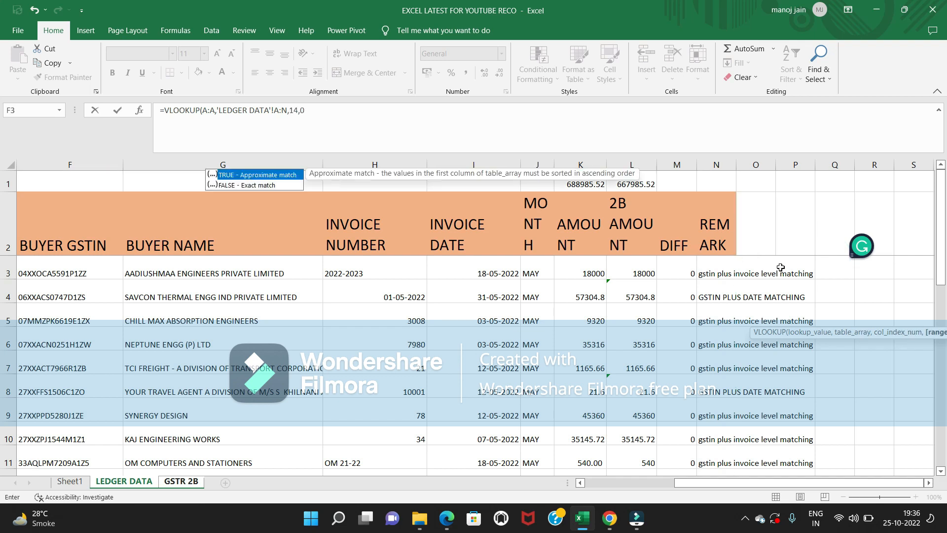
text())
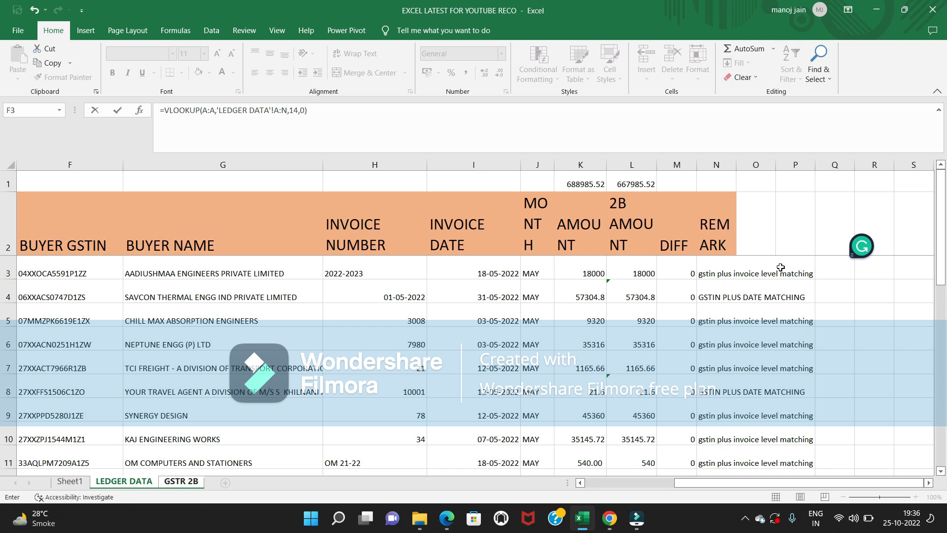
key(Return)
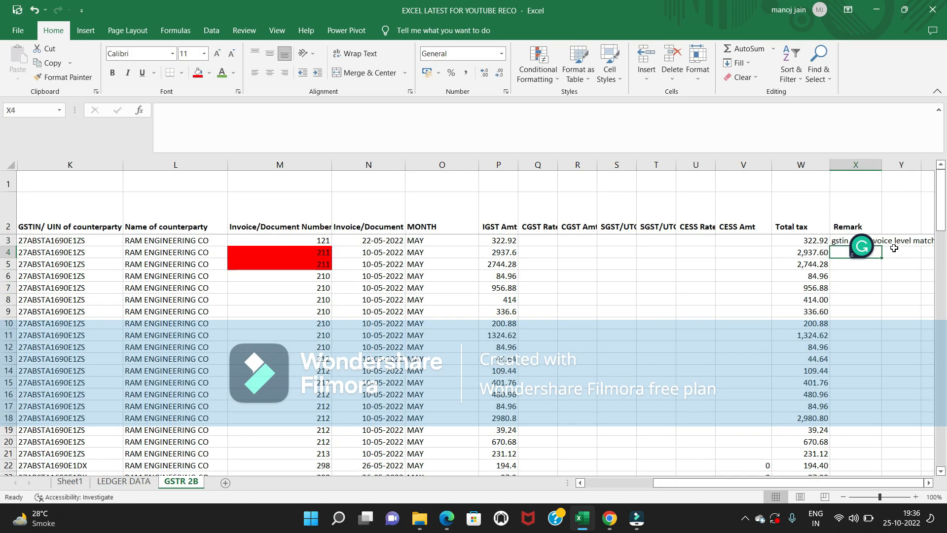
- Fill the invoice level VLOOKUP from X3 down the Remark column to the last data row, X98
key(Up)
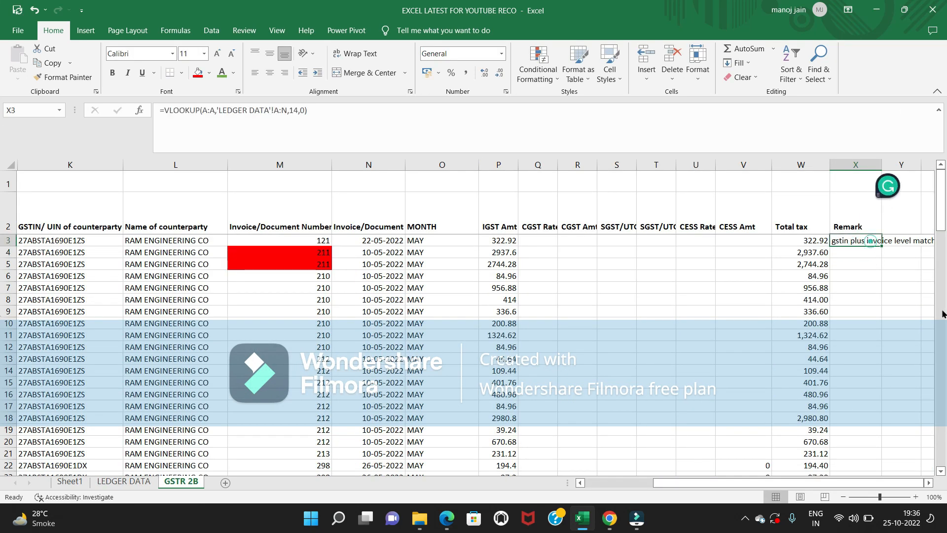
key(Left)
key(ctrl+Down)
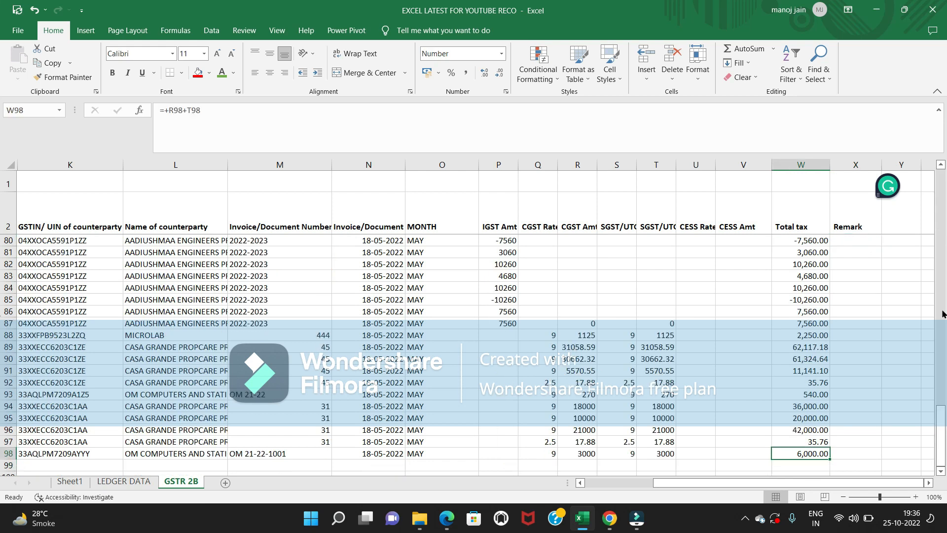
key(Right)
key(ctrl+shift+Up)
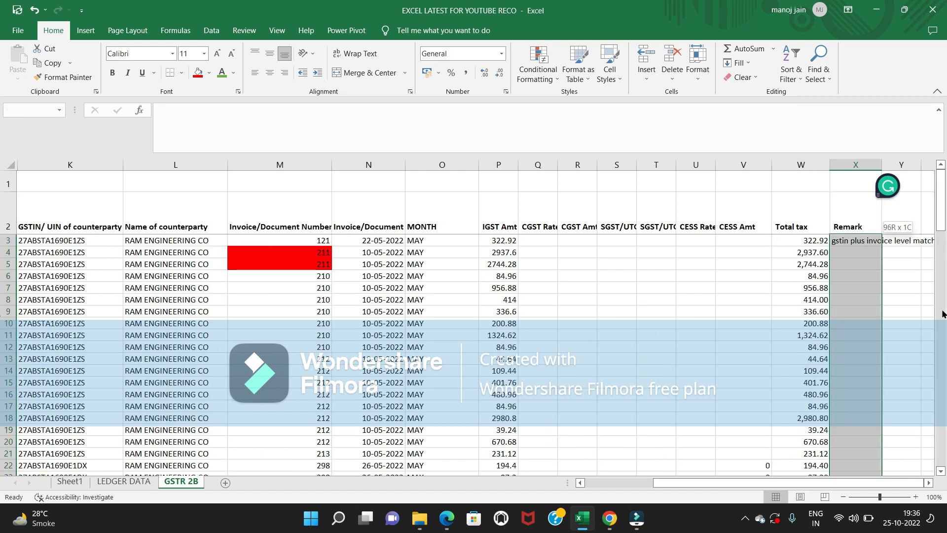
key(F5)
key(alt+s)
key(alt+y)
key(Return)
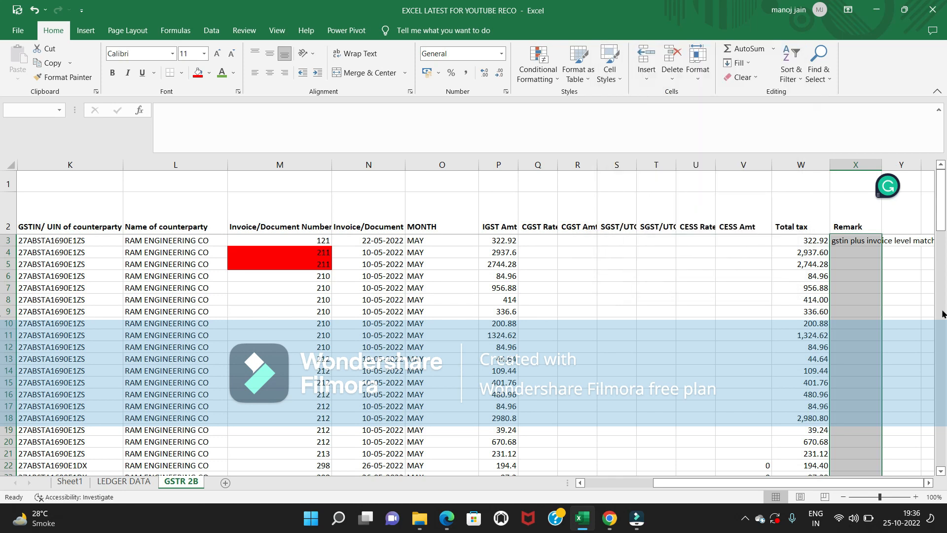
key(ctrl+d)
- Add filters to the GSTR 2B header row and filter the Remark column to show only #N/A rows
key(ctrl+Up)
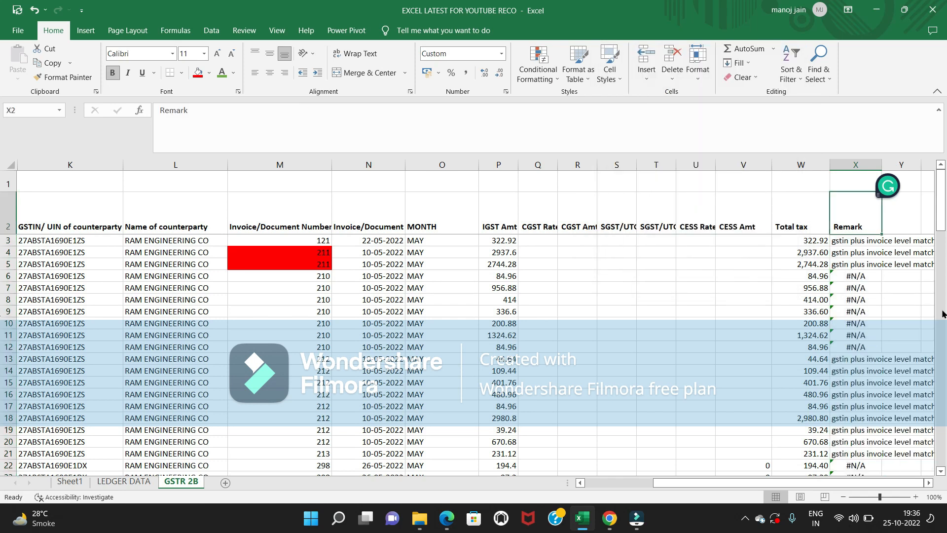
key(ctrl+shift+Left)
key(ctrl+shift+l)
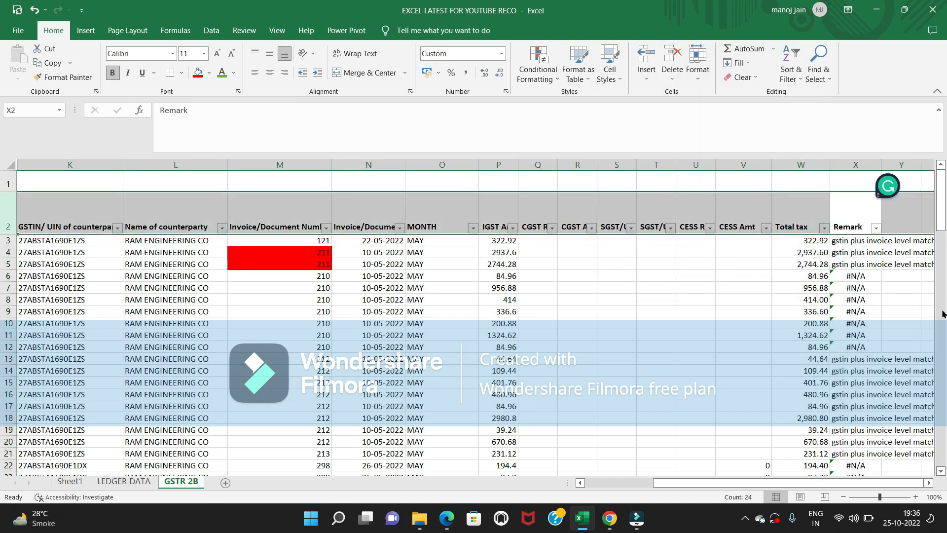
key(alt+Down)
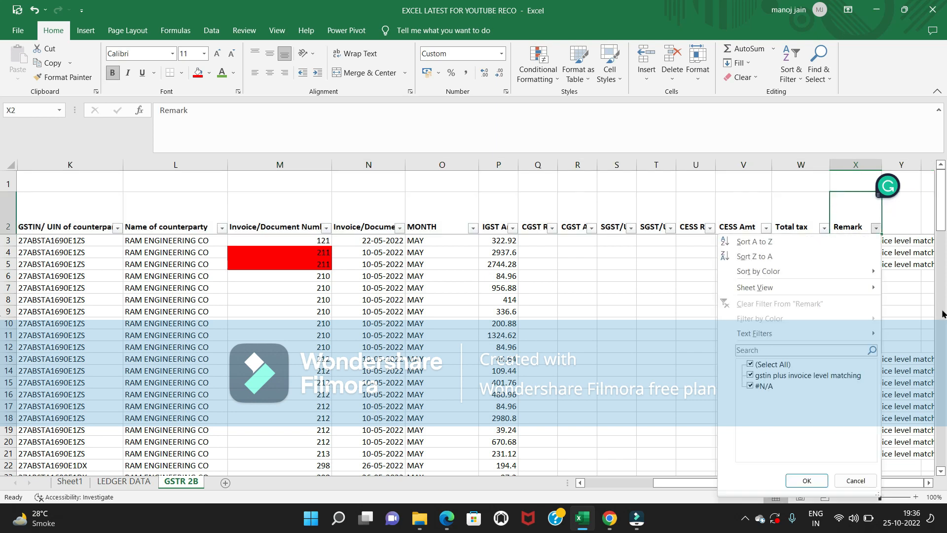
click(789, 376)
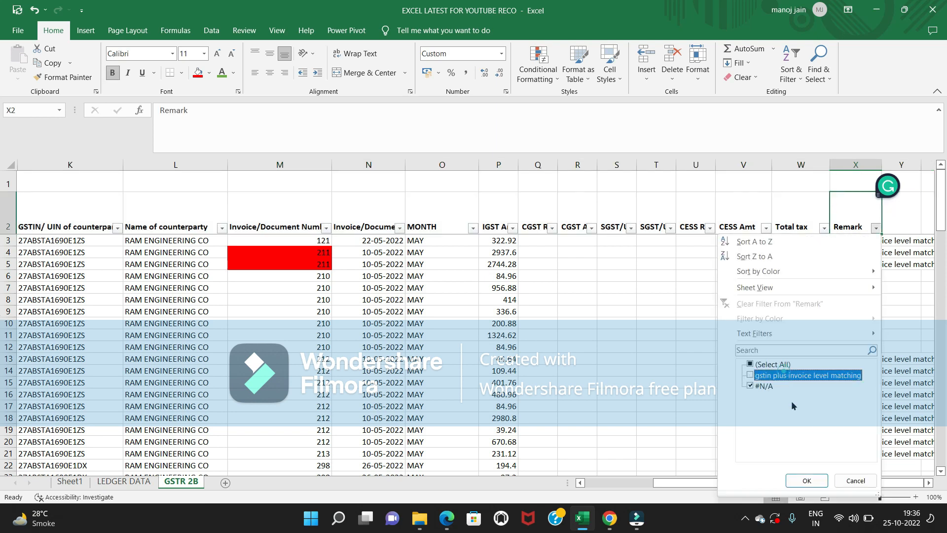
click(805, 480)
- Begin a new VLOOKUP formula in X6 with the date wise key column B:B as the lookup value
click(857, 241)
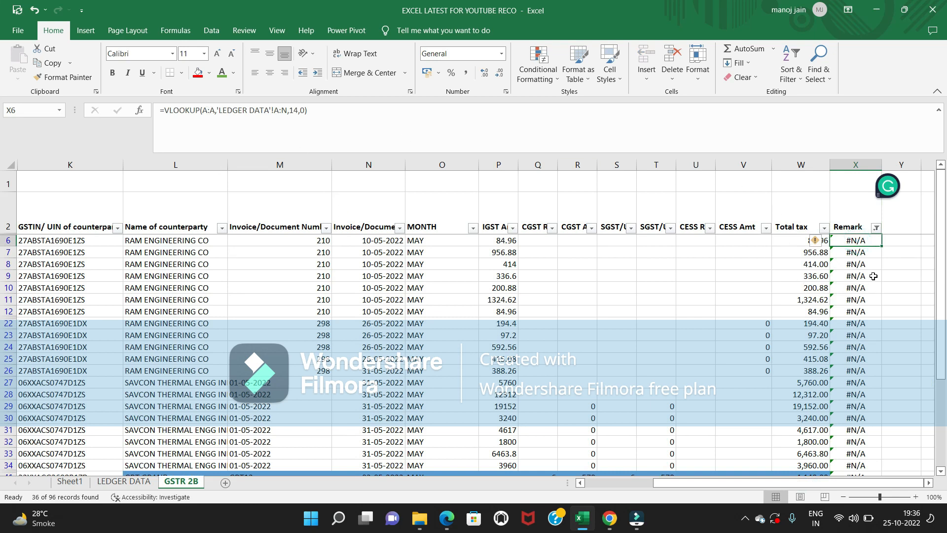
text(=VLOOKUP()
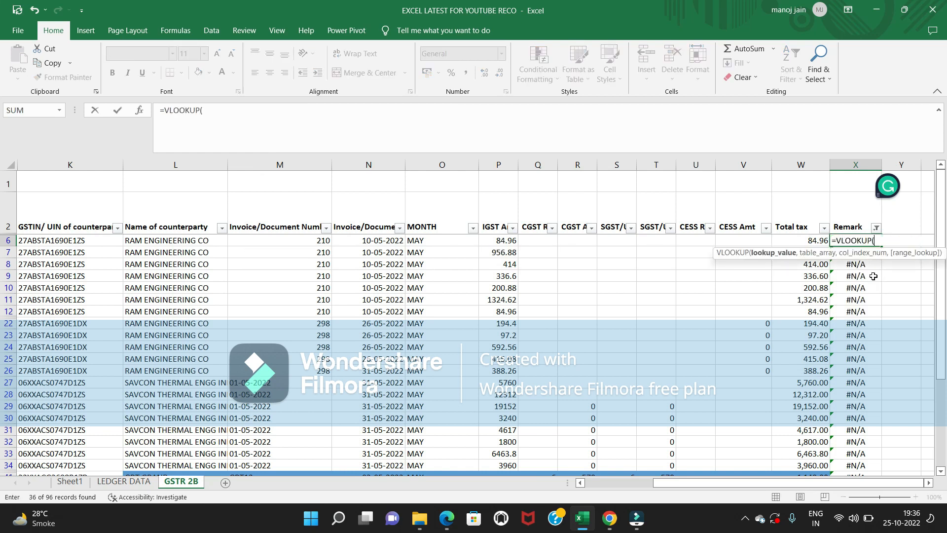
key(Up)
key(ctrl+Left)
key(Down)
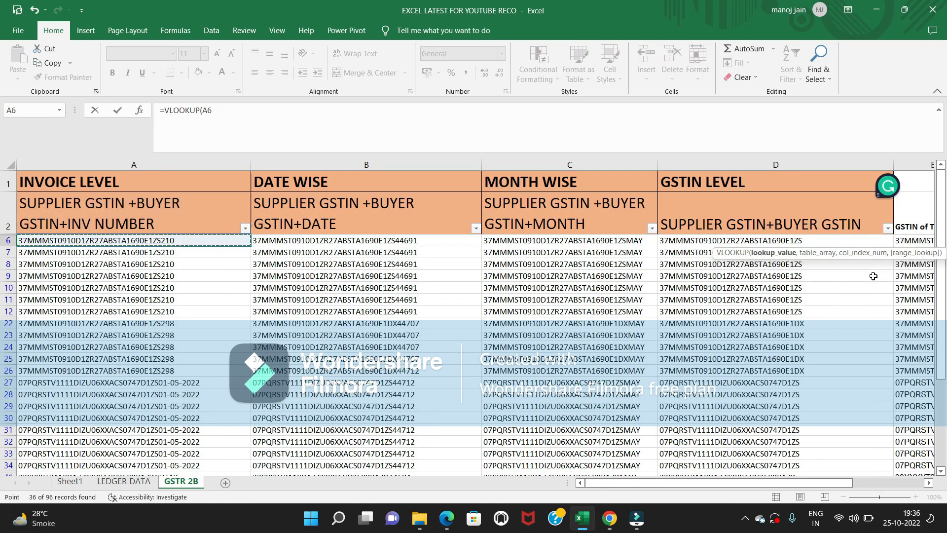
key(Right)
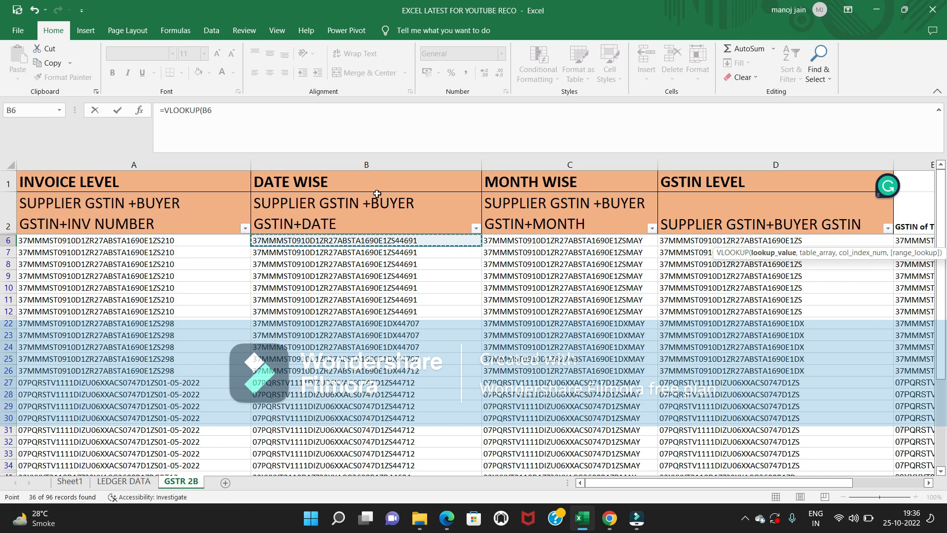
click(377, 163)
text(,)
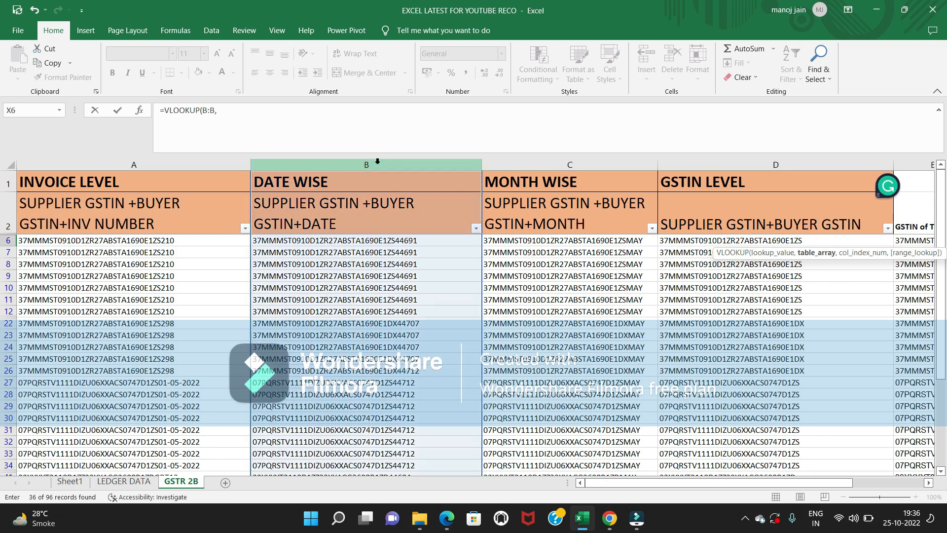
- Set the VLOOKUP table array to columns B:N of the LEDGER DATA sheet, from the date wise key through REMARK
click(150, 484)
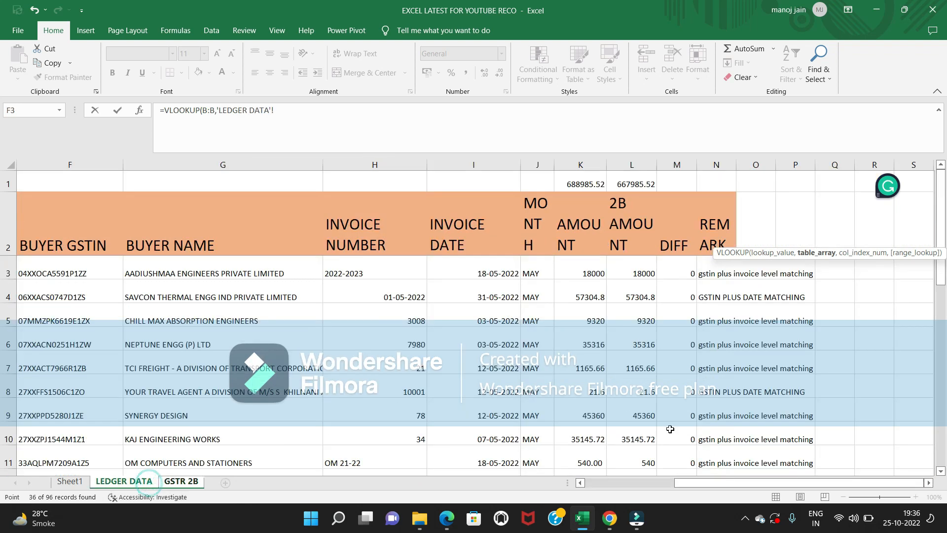
drag(745, 483, 614, 491)
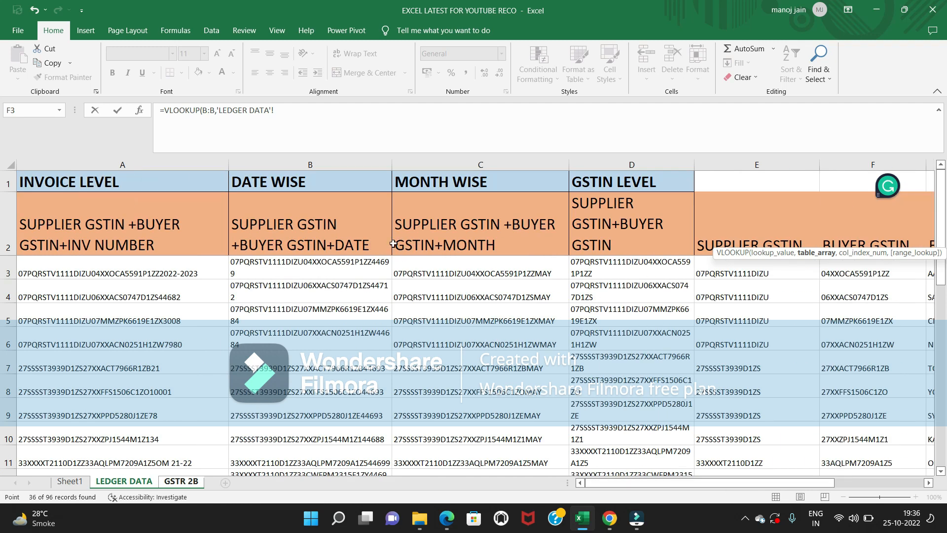
click(316, 163)
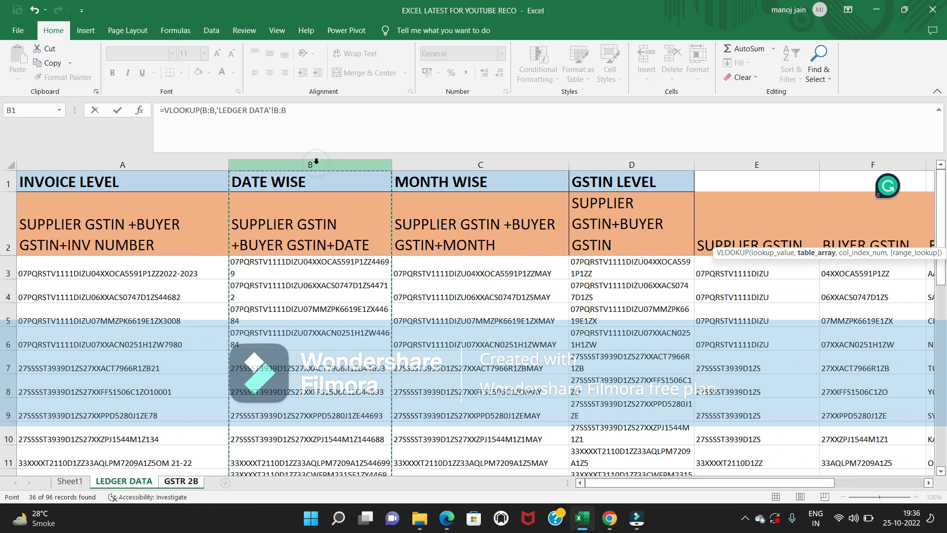
key(shift+Right)
key(shift+Right)
key(shift+Right)
key(shift+Right)
key(shift+Right)
key(shift+Right)
key(shift+Right)
key(shift+Right)
key(shift+Right)
key(shift+Right)
key(shift+Right)
key(shift+Right)
key(shift+Right)
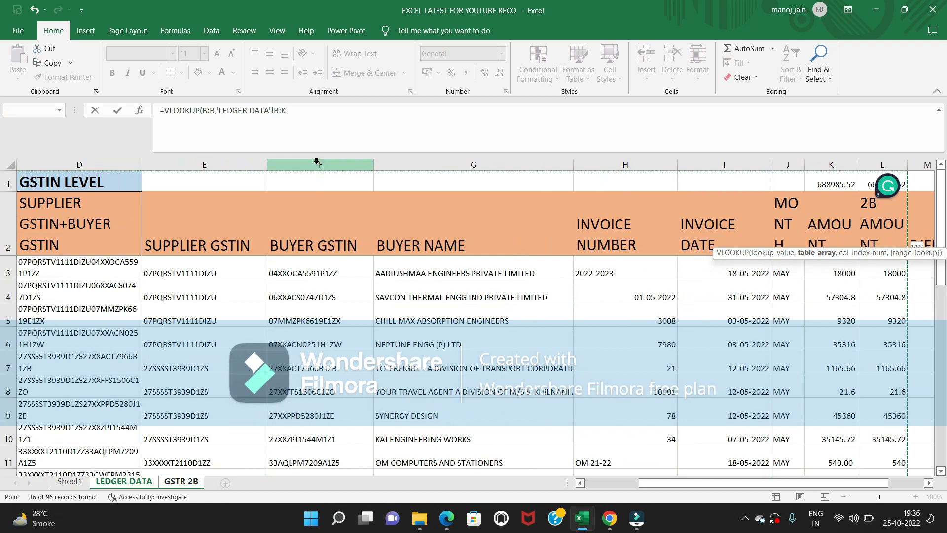
key(shift+Right)
key(shift+Right)
key(shift+Left)
key(shift+Left)
key(shift+Left)
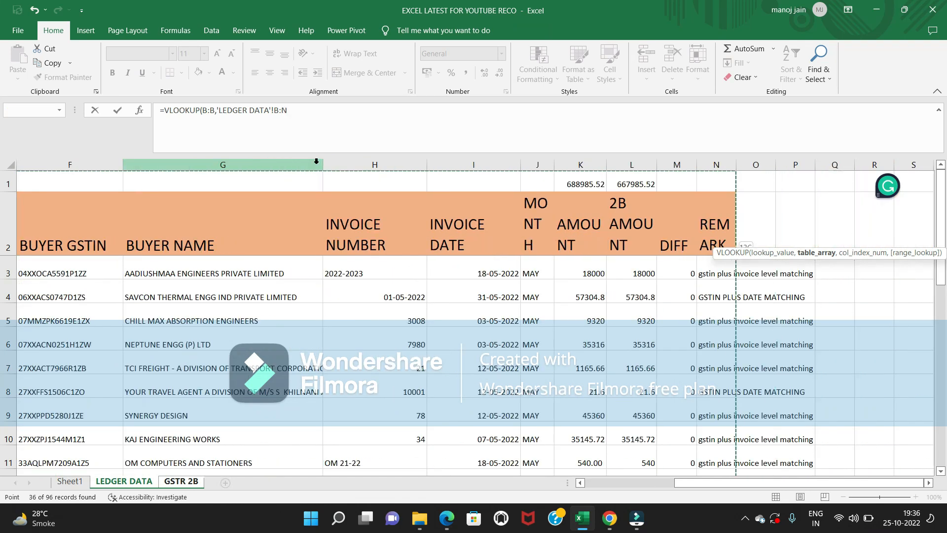
- Complete the date wise VLOOKUP in X6 with column index 13 and exact match 0
drag(837, 253, 907, 341)
click(346, 122)
text(,13,0))
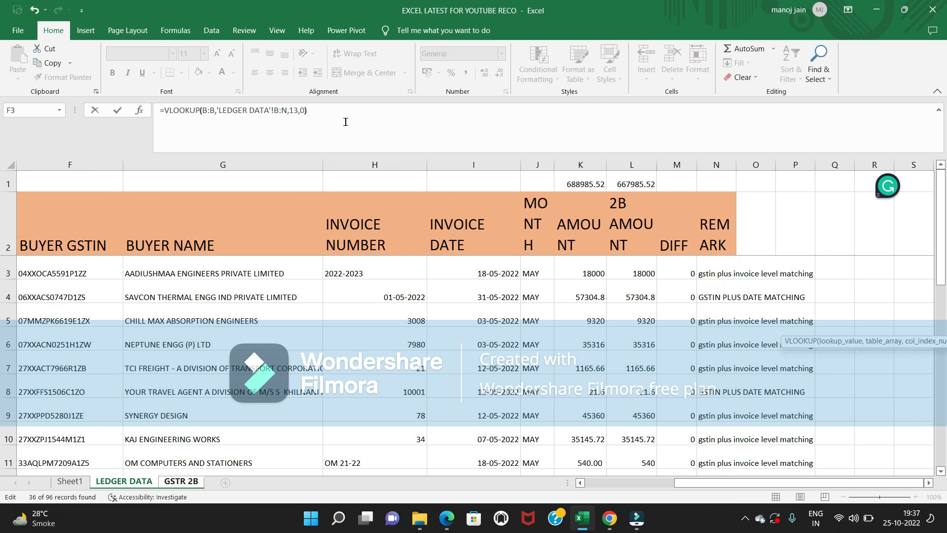
key(Return)
- Copy the date wise VLOOKUP from X6 into only the visible filtered cells of the Remark column down to X98
key(Right)
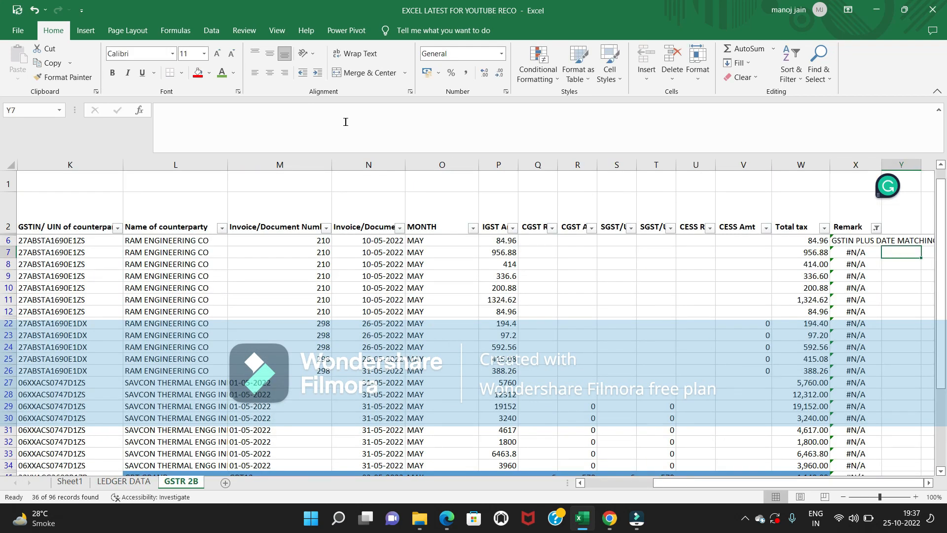
key(Up)
key(Left)
key(ctrl+shift+Down)
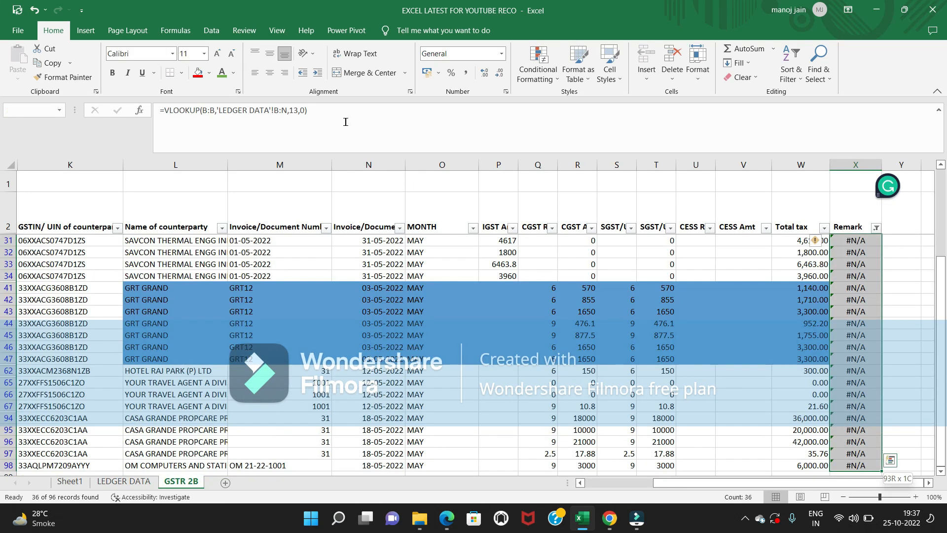
key(ctrl+g)
key(alt+s)
key(alt+y)
key(Return)
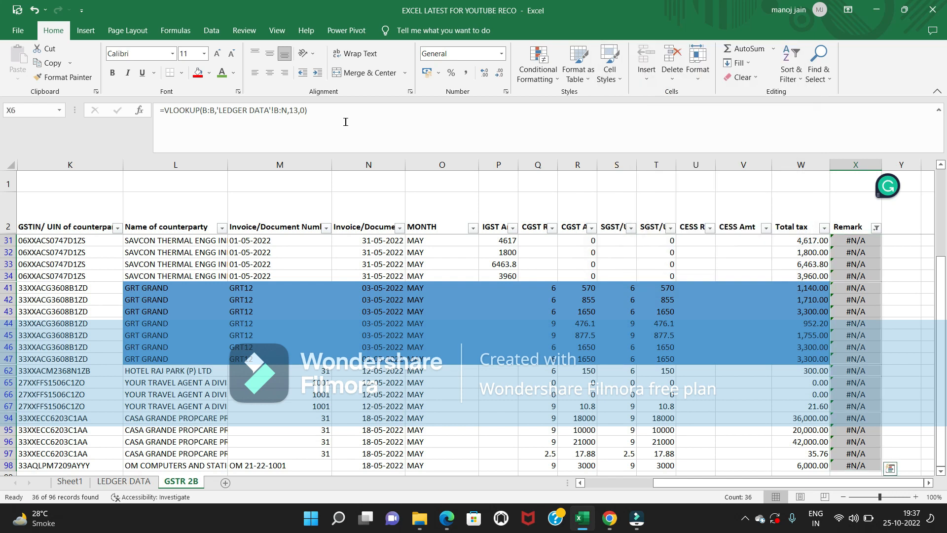
key(ctrl+v)
- Reapply the #N/A filter on the Remark column of the GSTR 2B sheet
key(ctrl+Up)
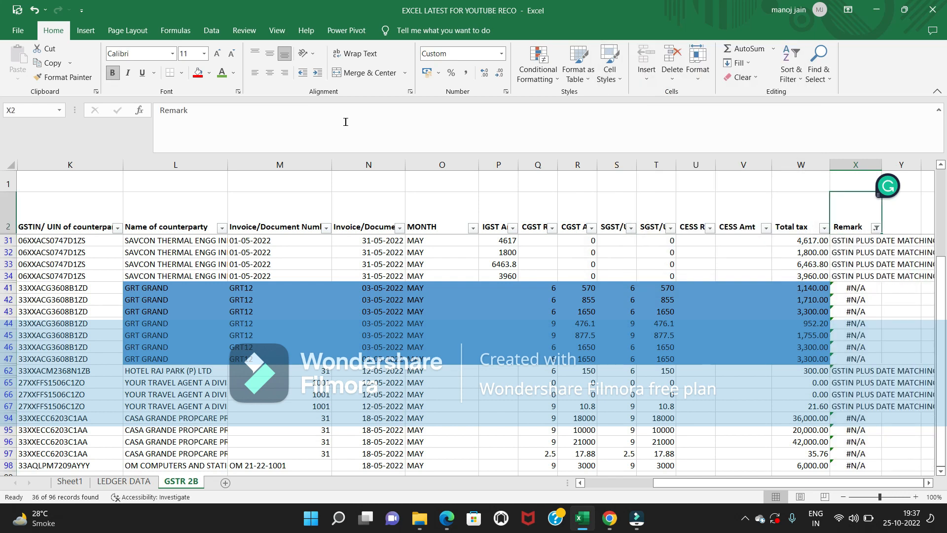
key(alt+Down)
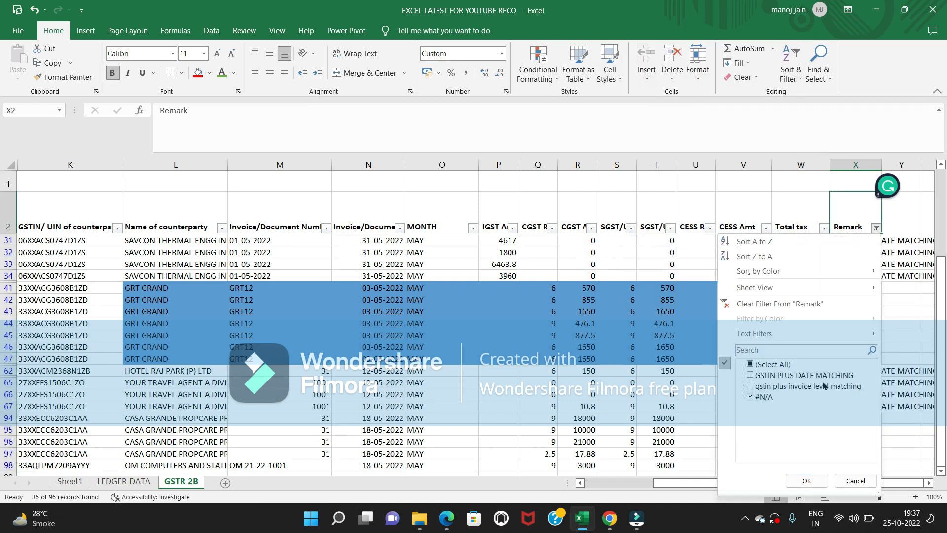
click(807, 480)
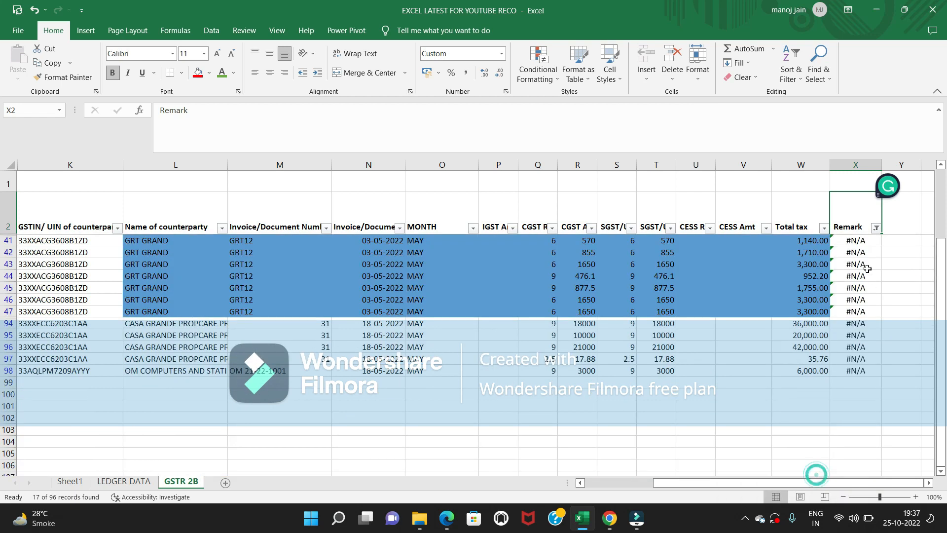
click(856, 241)
text(=VLOOKUP()
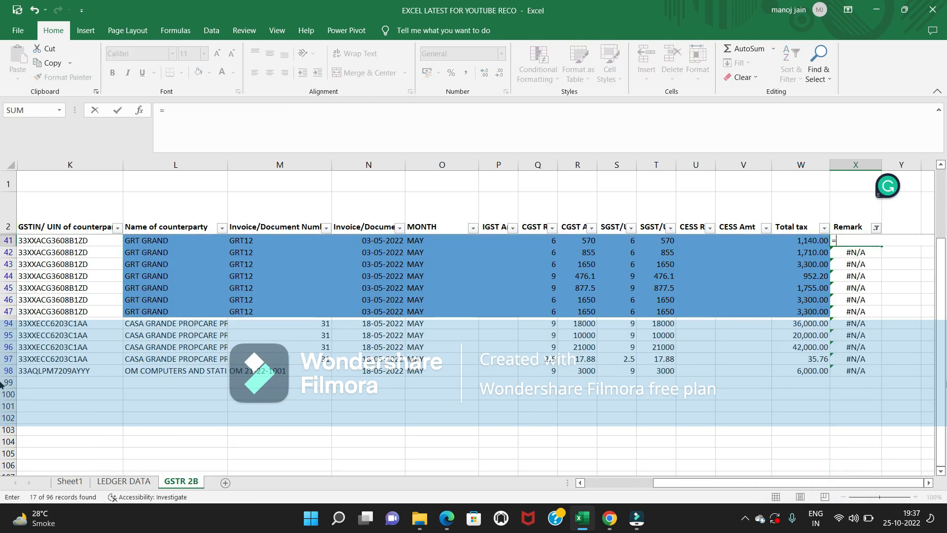
key(Up)
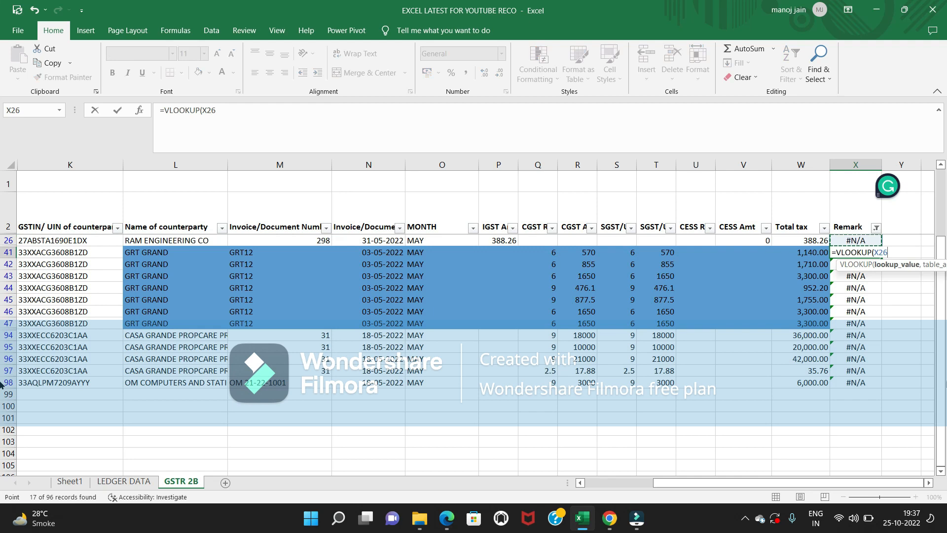
key(Up)
key(Escape)
- Begin a VLOOKUP formula in X22, the first filtered Remark cell, with the month wise key column C:C as the lookup value
key(Up)
key(Up)
key(Up)
key(ctrl+Up)
key(Down)
key(Down)
key(Up)
text(=)
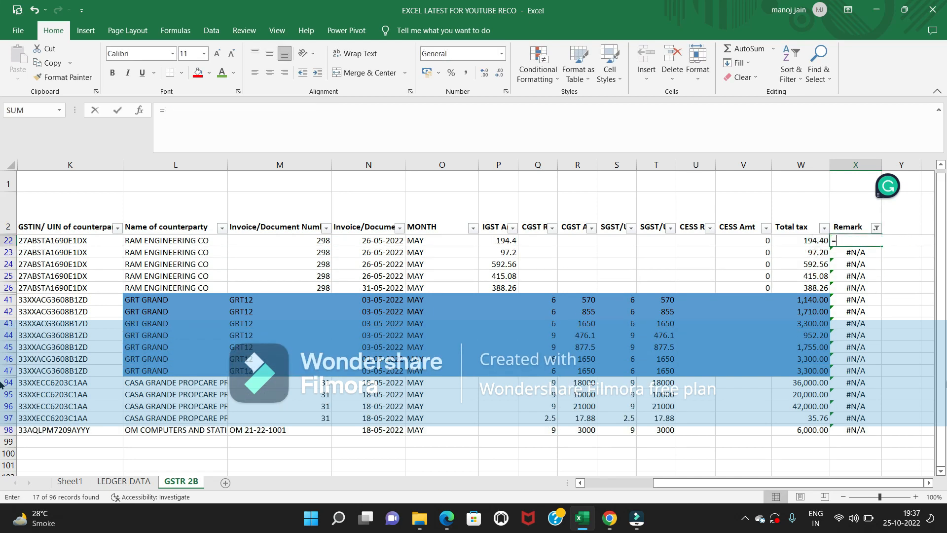
text(vl)
key(Tab)
key(ctrl+Up)
key(ctrl+Left)
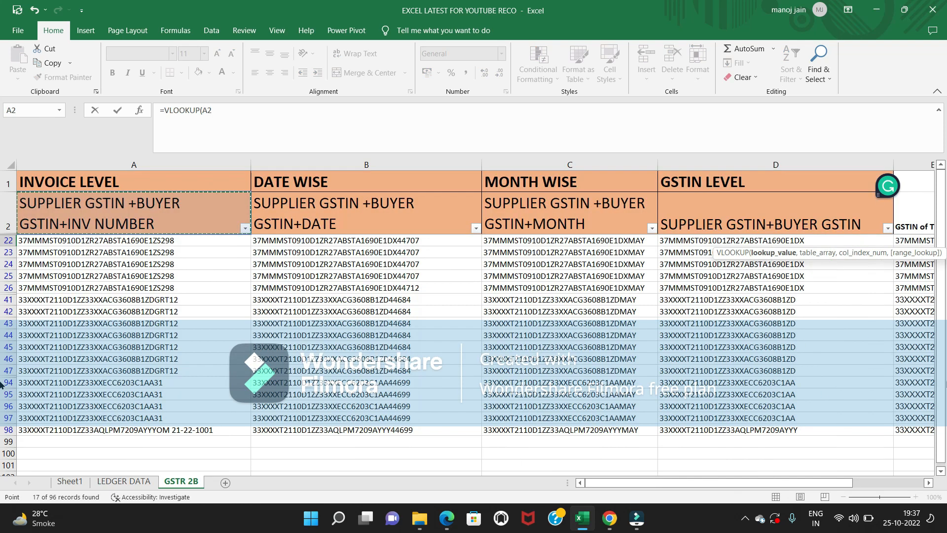
click(595, 160)
text(,)
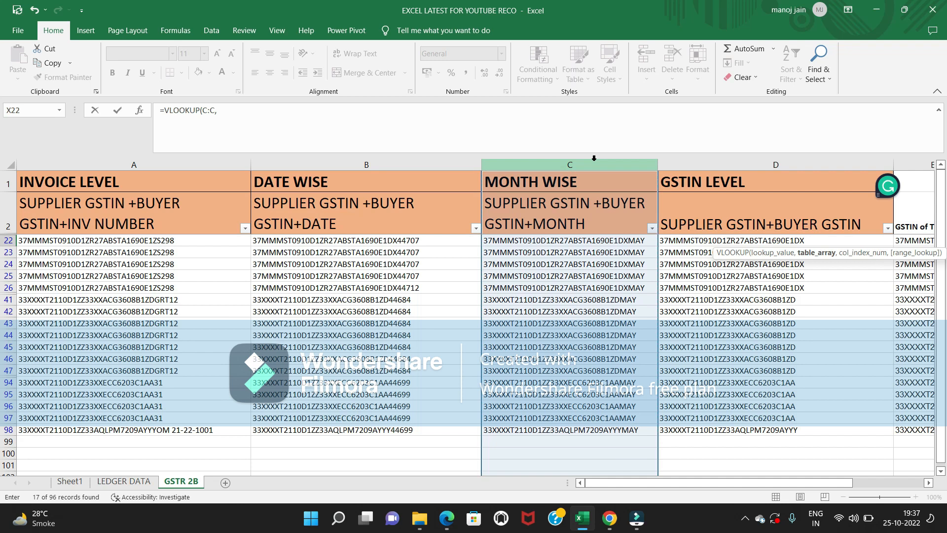
- Set the VLOOKUP table array to columns C:N of the LEDGER DATA sheet, from the month wise key to the remark
click(118, 482)
drag(721, 479, 553, 506)
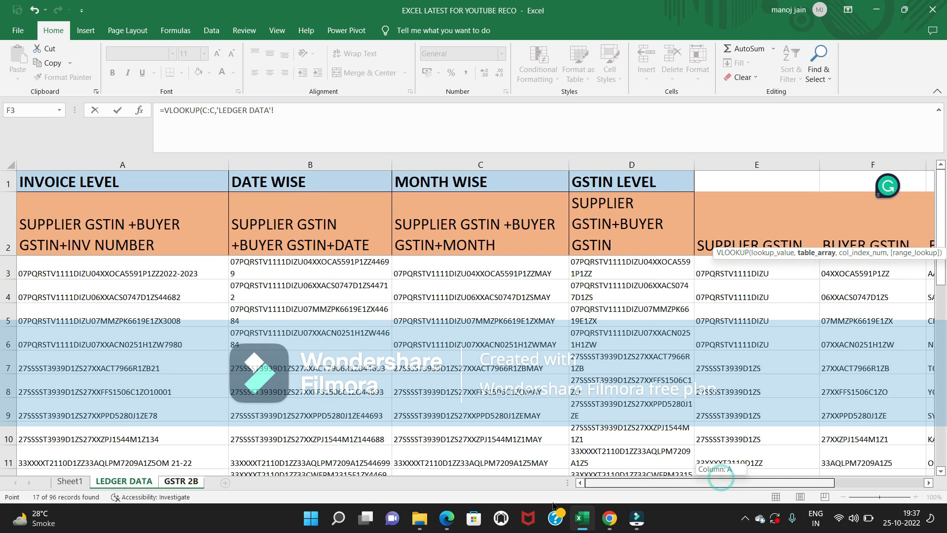
click(472, 162)
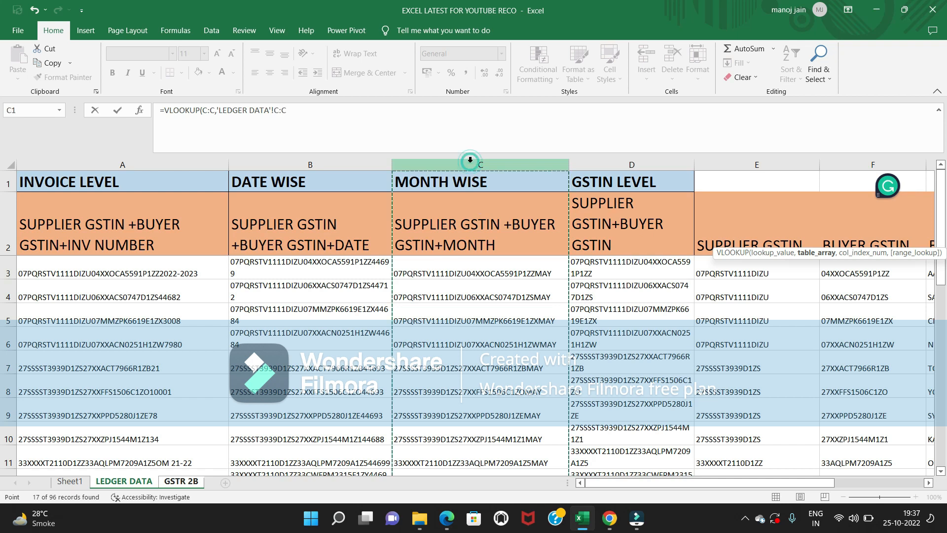
key(shift+Right)
key(shift+Right)
key(shift+Right)
key(shift+Right)
key(shift+Right)
key(shift+Right)
key(shift+Right)
key(shift+Right)
key(shift+Right)
key(shift+Right)
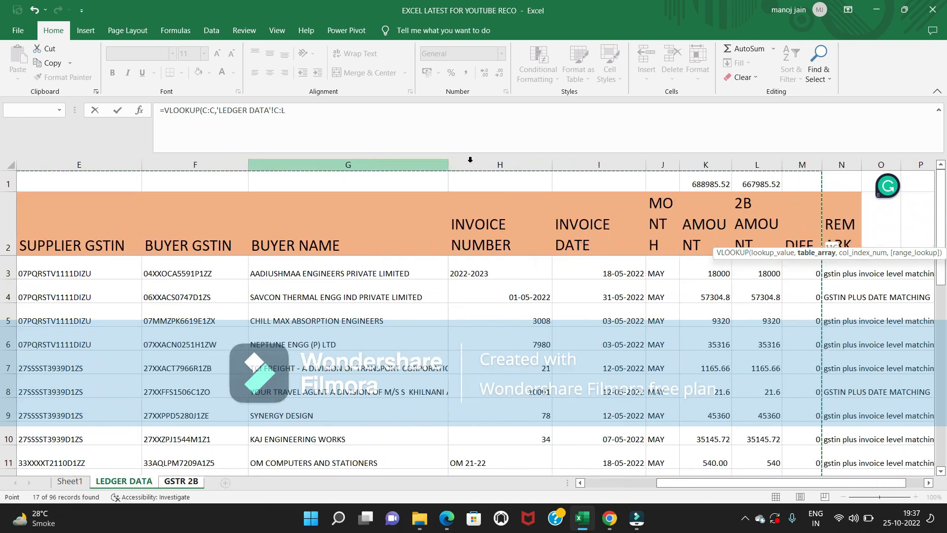
key(shift+Right)
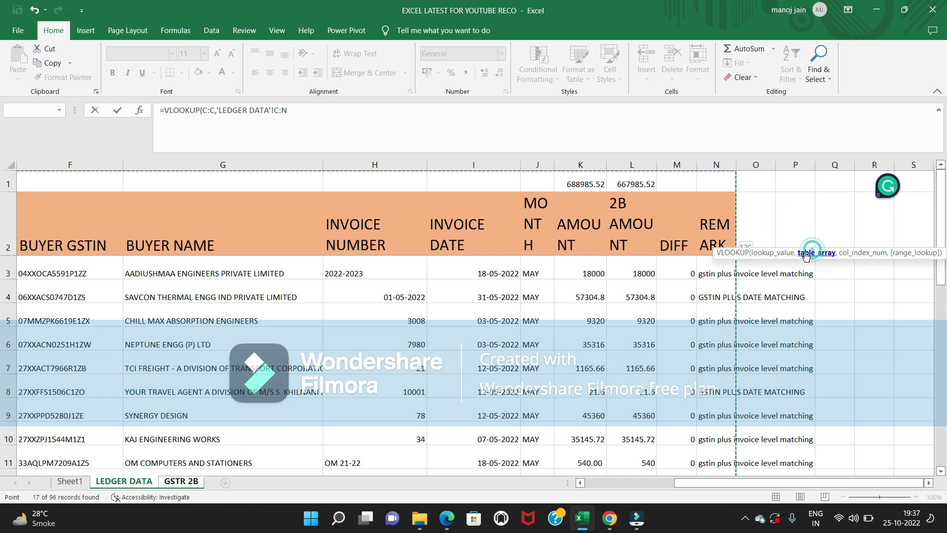
drag(871, 250, 911, 340)
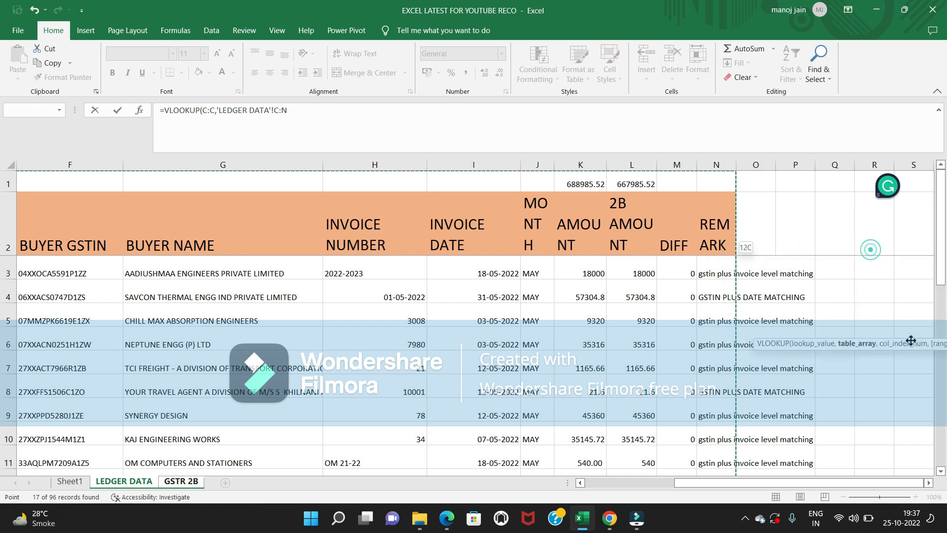
- Complete the month wise VLOOKUP in X22 with column index 12 and exact match 0
text(,)
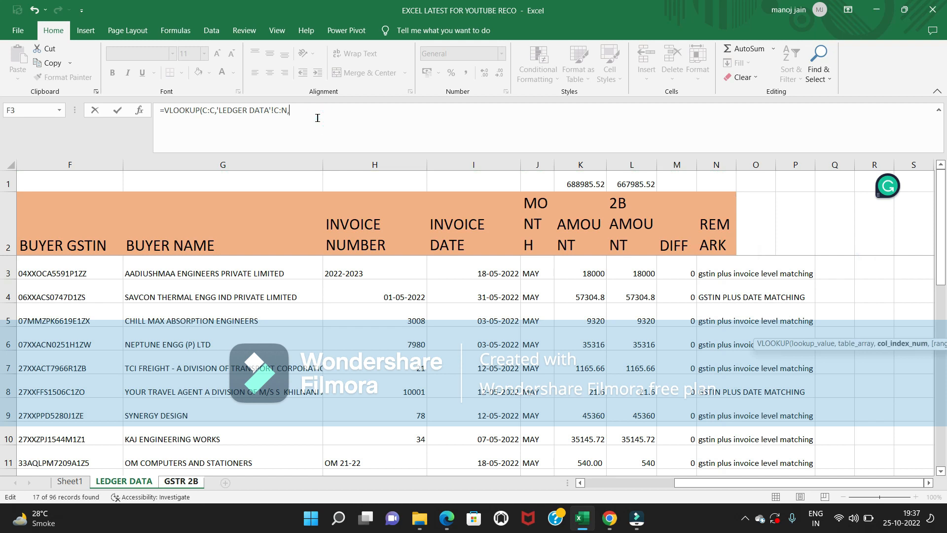
text(12,)
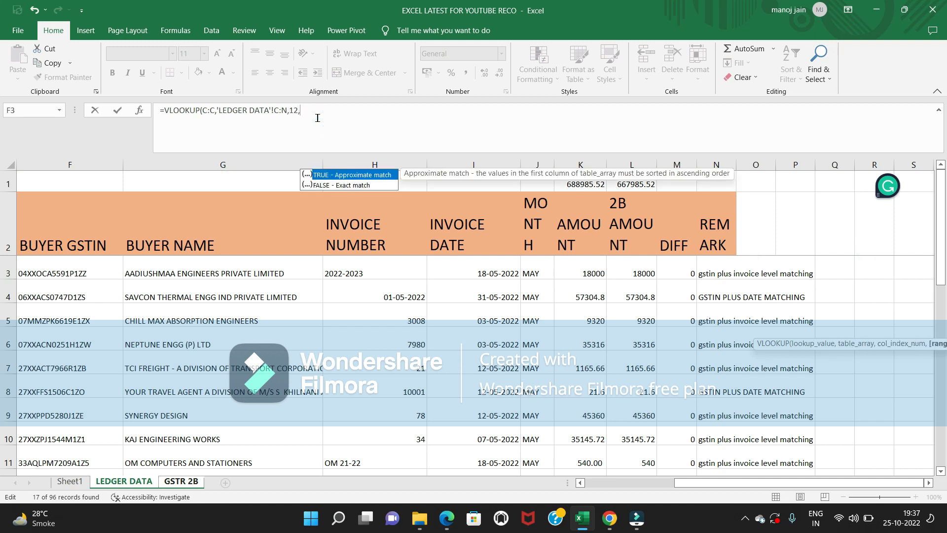
text(0))
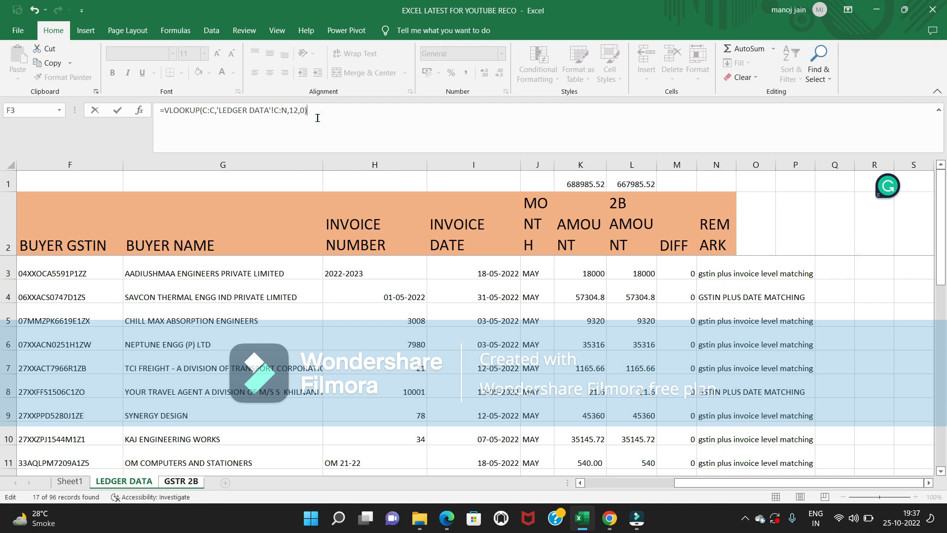
key(Return)
key(Up)
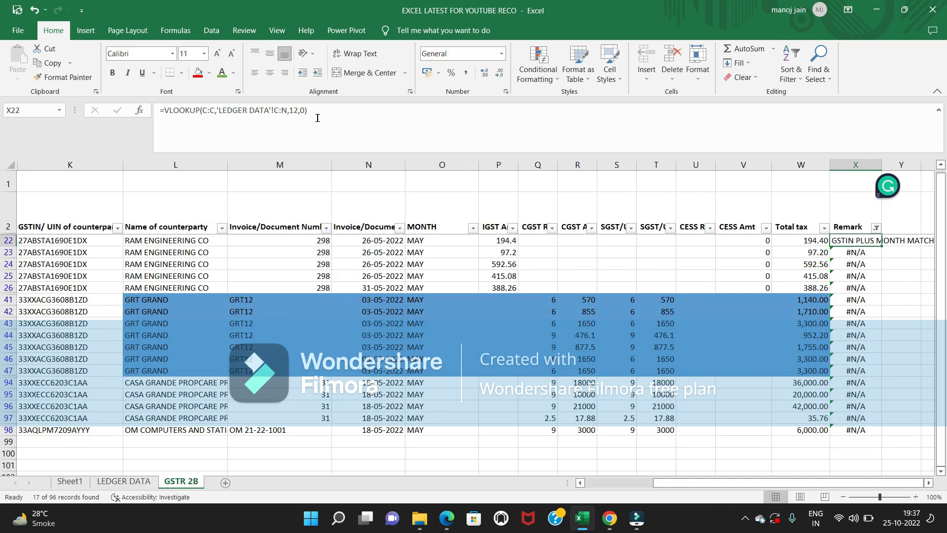
- Copy the month wise VLOOKUP from X22 into only the visible filtered cells of the Remark column down to X98
key(ctrl+shift+Down)
key(F5)
key(alt+s)
key(y)
key(Return)
key(ctrl+d)
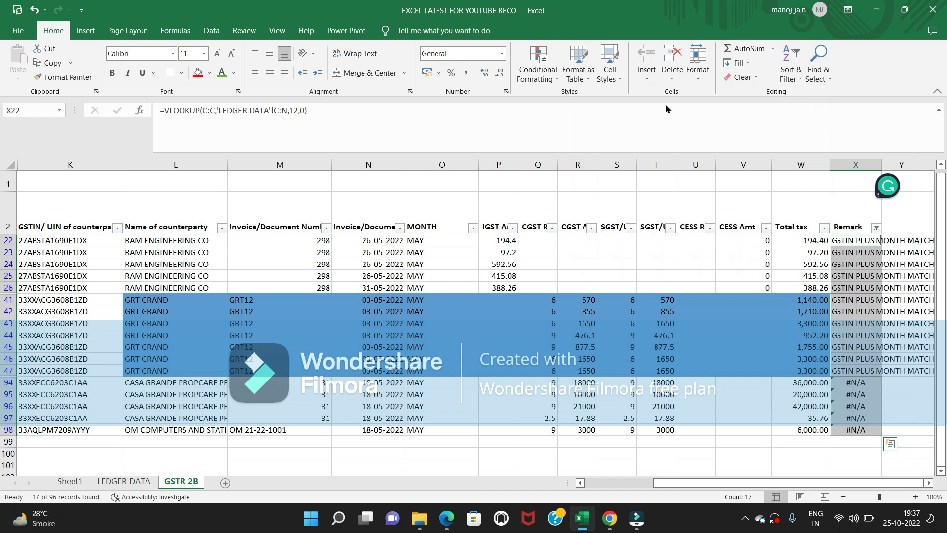
- Reapply the #N/A filter on the Remark column so only rows unmatched by the month wise lookup stay listed
click(853, 211)
click(875, 228)
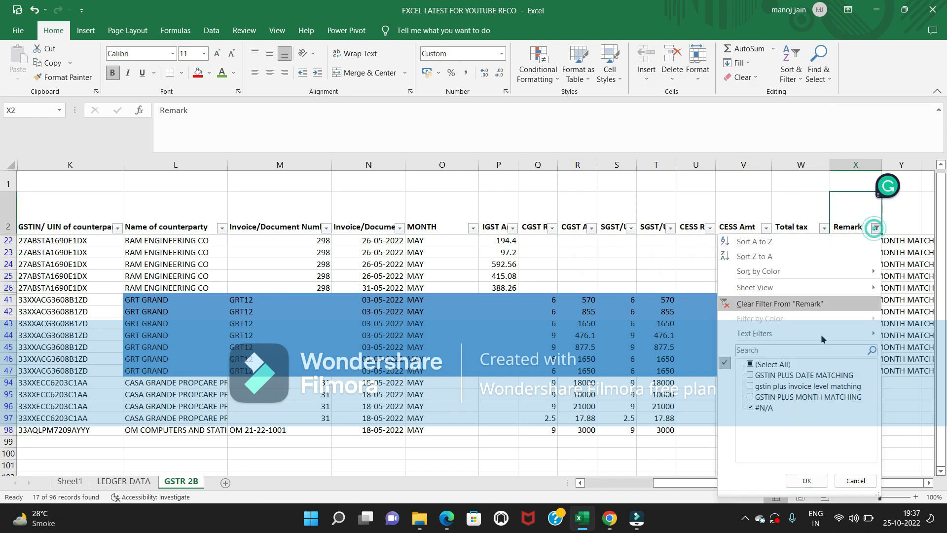
click(807, 480)
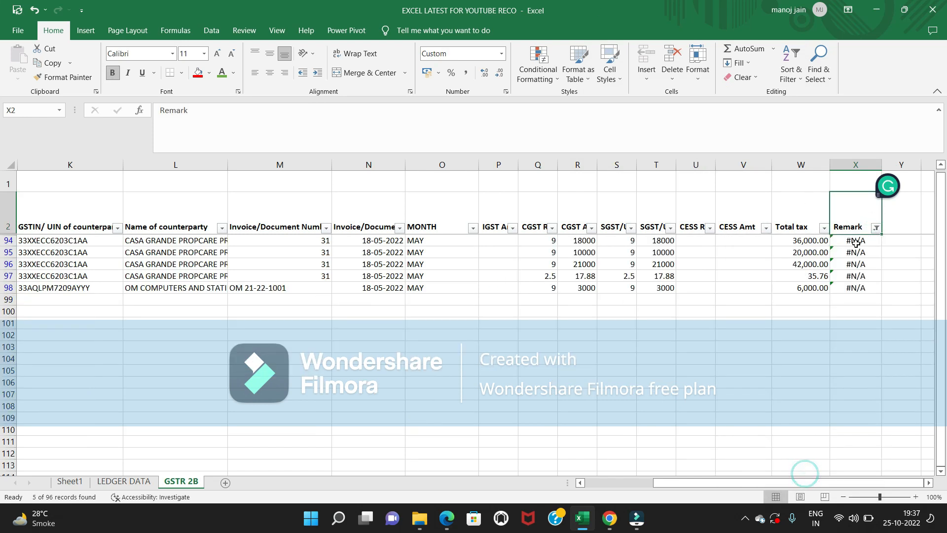
- Begin a VLOOKUP formula in X94, the first filtered Remark cell, with the GSTIN level key column D:D as the lookup value
click(856, 241)
text(=VLOOKUP()
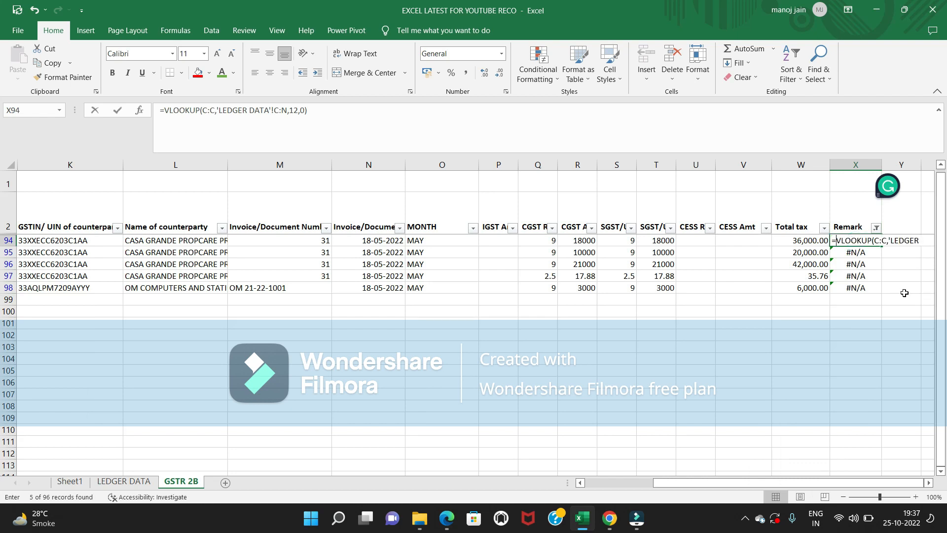
key(Up)
key(ctrl+Left)
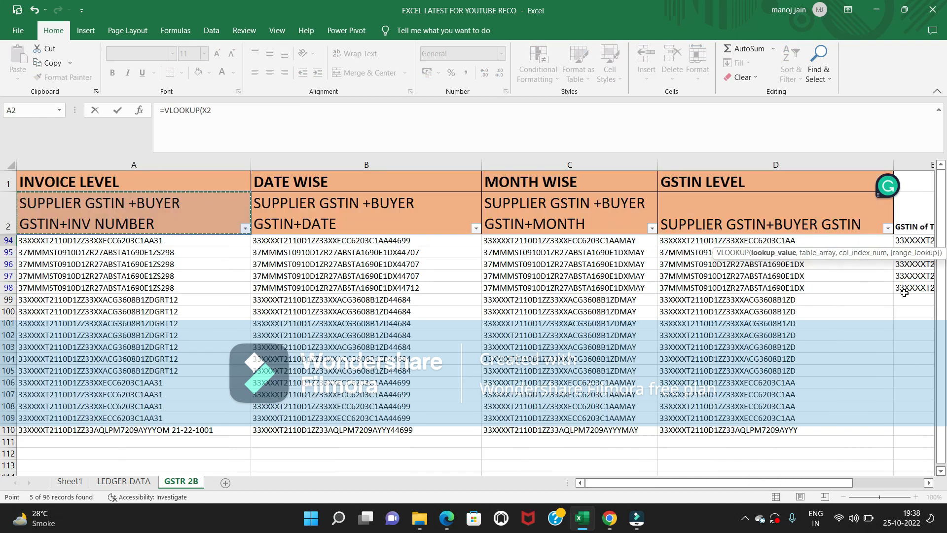
click(723, 162)
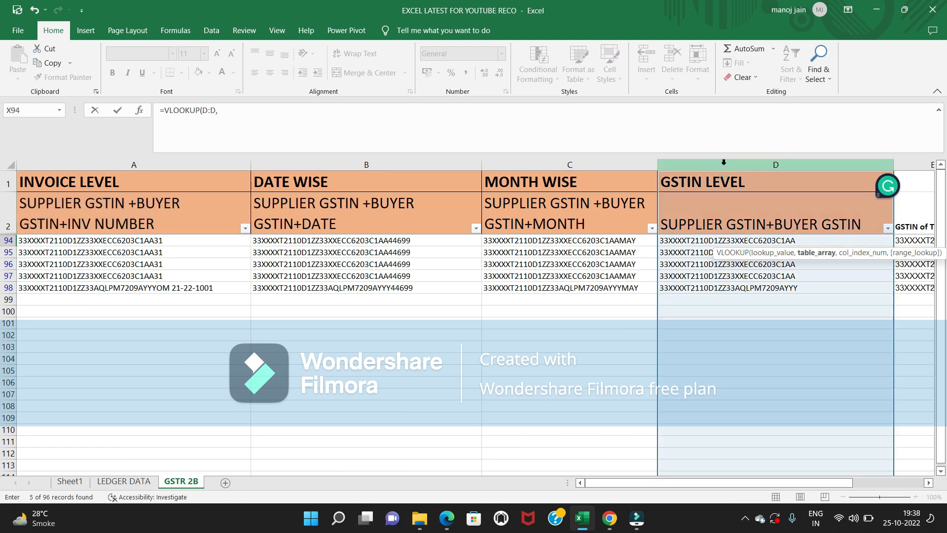
text(,)
- Set the VLOOKUP table array to columns D:N of the LEDGER DATA sheet, from the GSTIN level key to the remark
click(123, 481)
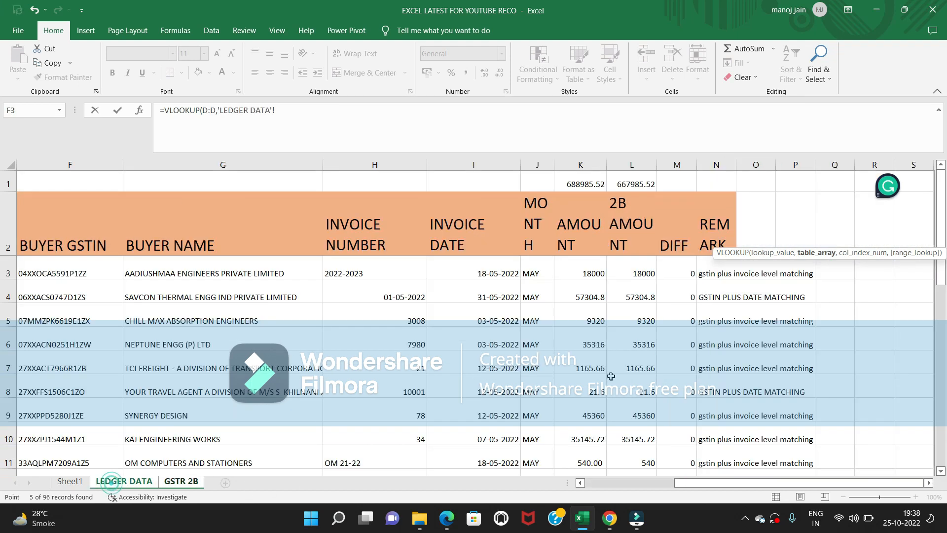
scroll(757, 489, left, 5)
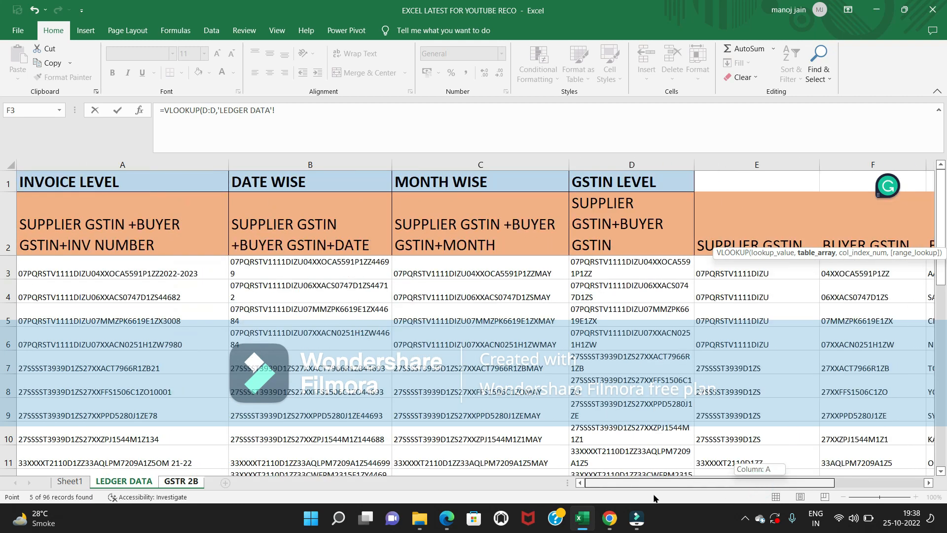
click(635, 163)
key(shift+Right)
key(shift+Right)
key(shift+Right)
key(shift+Right)
key(shift+Right)
key(shift+Right)
key(shift+Right)
key(shift+Right)
key(shift+Right)
key(shift+Right)
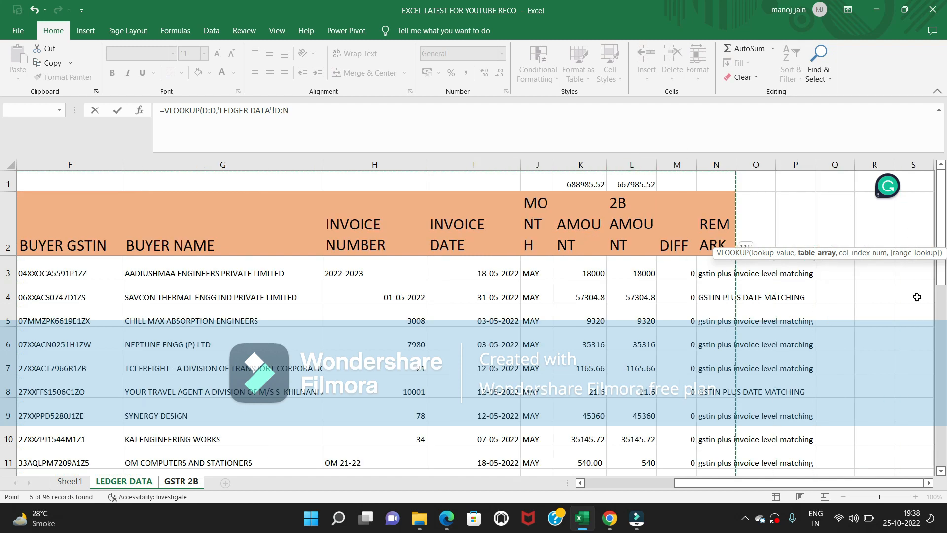
click(865, 256)
- Complete the GSTIN level VLOOKUP in X94 with column index 11 and exact match 0
click(360, 123)
text(,11,)
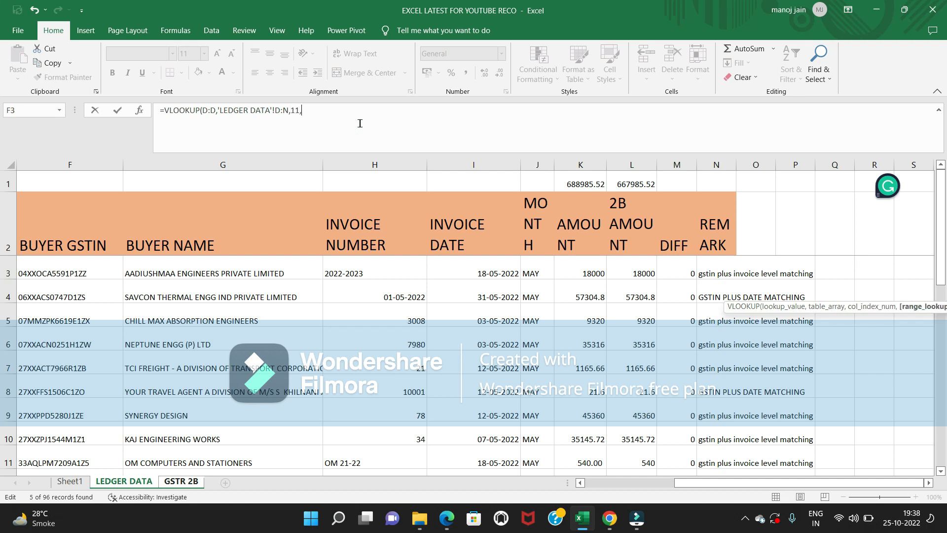
text(0))
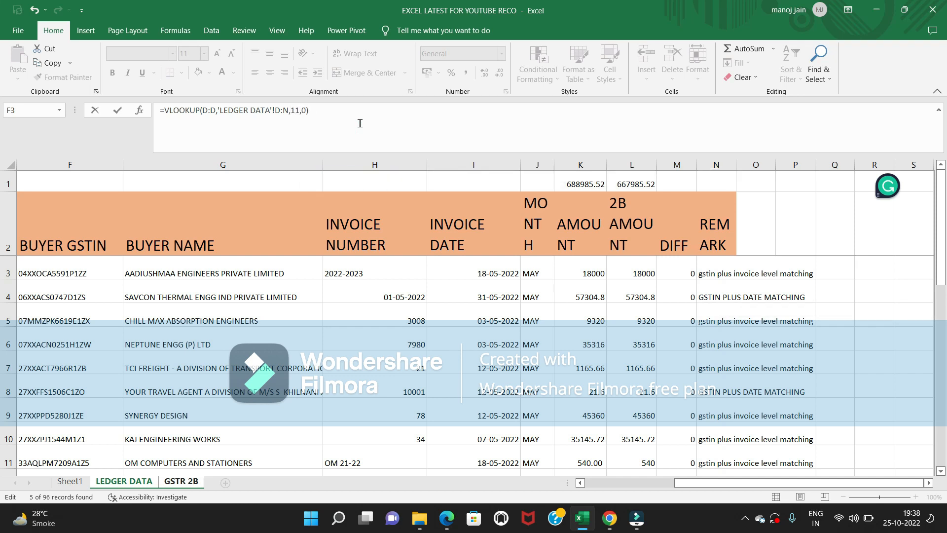
key(Return)
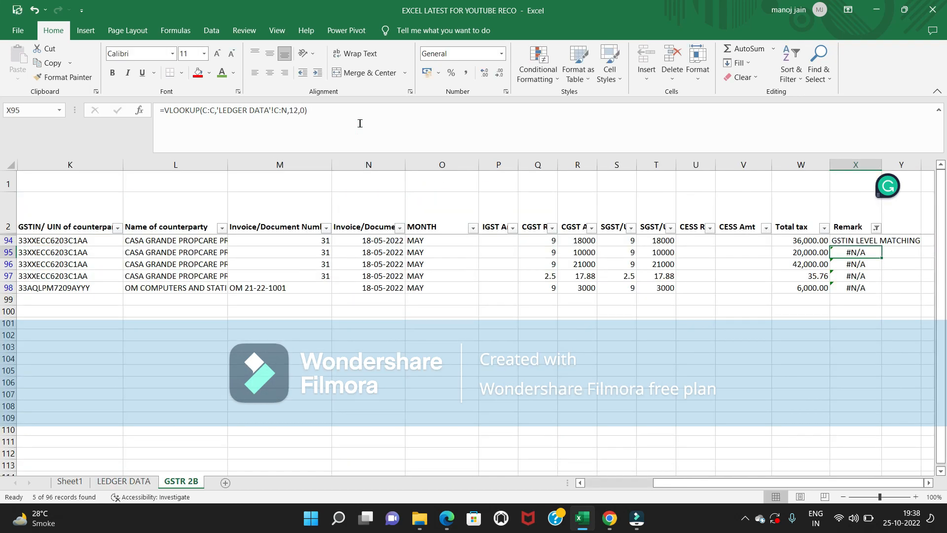
- Copy the GSTIN level VLOOKUP from X94 into only the visible filtered cells of the Remark column down to X98
key(Right)
key(Up)
key(Left)
key(shift+Down)
key(shift+Down)
key(shift+Down)
key(shift+Down)
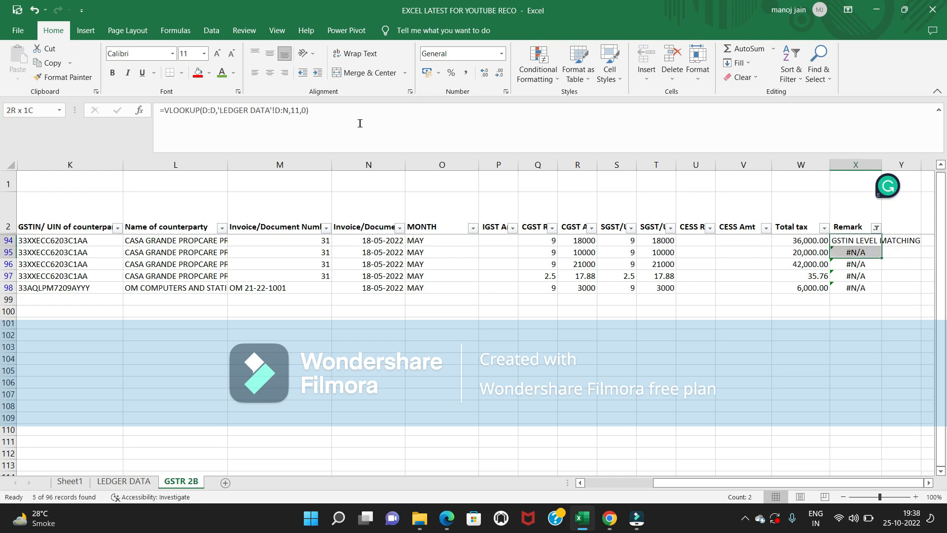
key(F5)
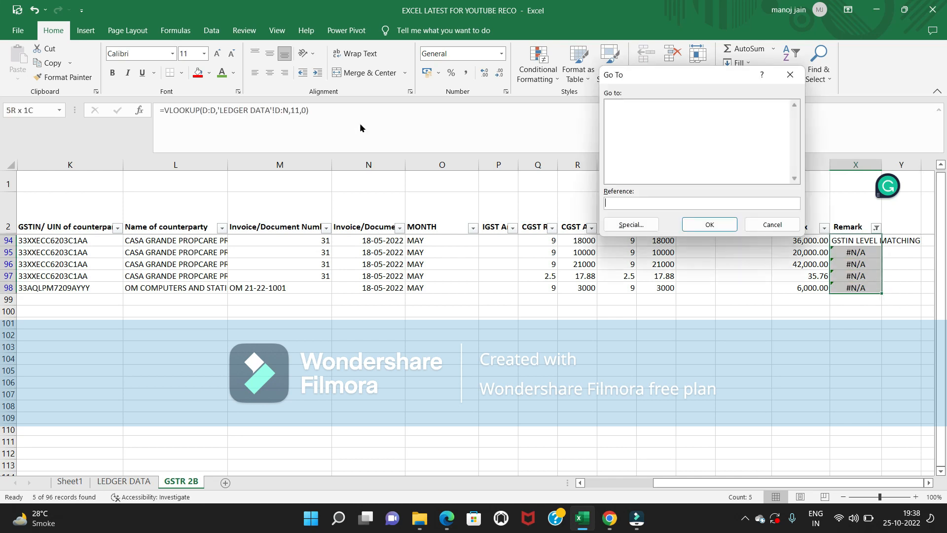
key(alt+s)
key(alt+y)
key(Return)
key(ctrl+d)
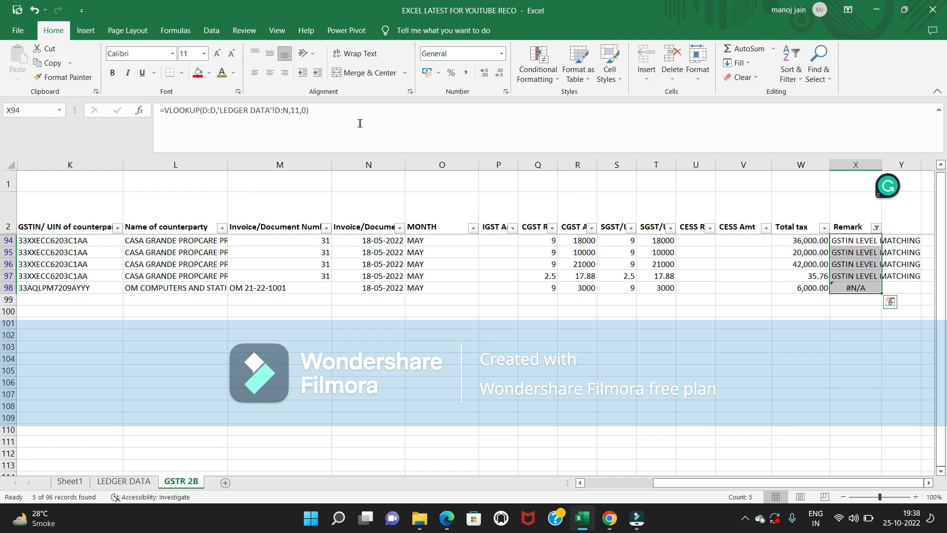
- Compare the OM COMPUTERS AND STATIONERS entry in row 98 of GSTR 2B with its amounts and difference in LEDGER DATA row 25
click(859, 290)
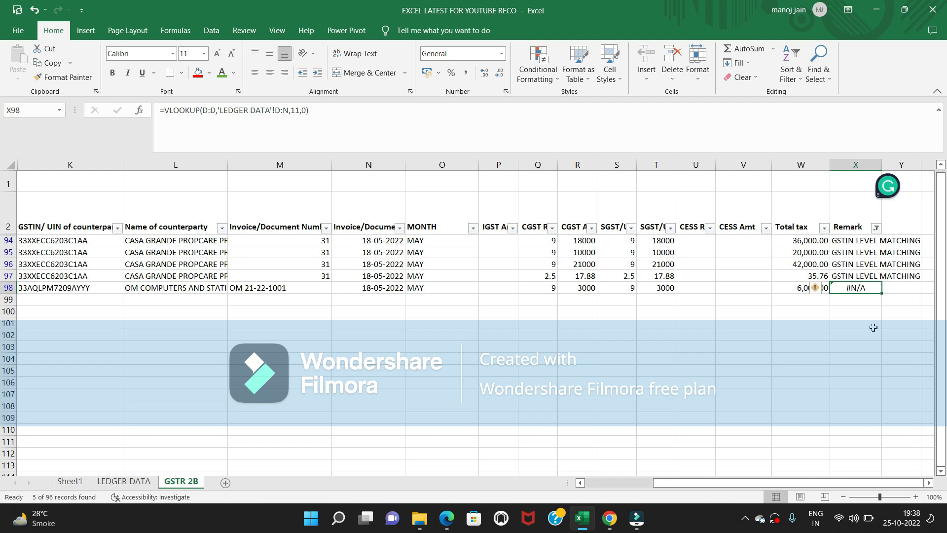
click(141, 481)
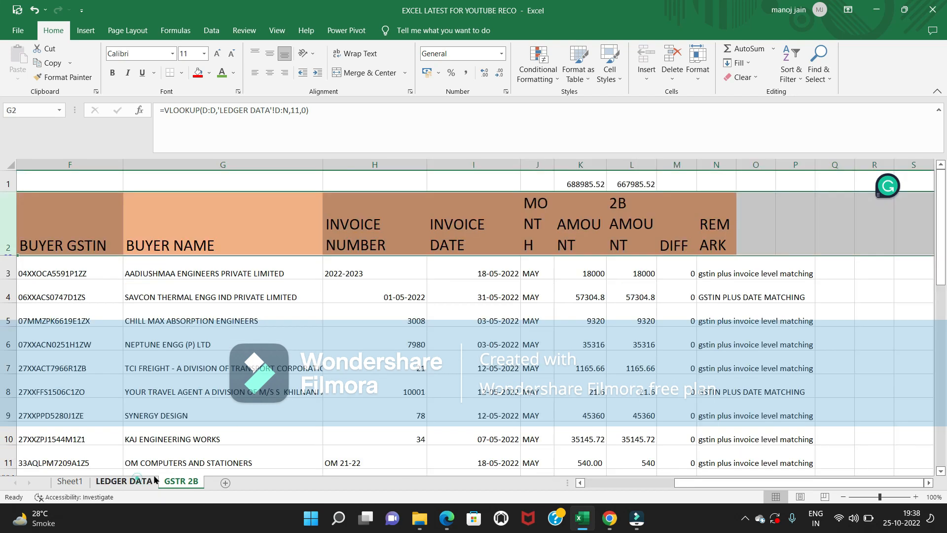
scroll(784, 323, down, 8)
scroll(784, 323, up, 3)
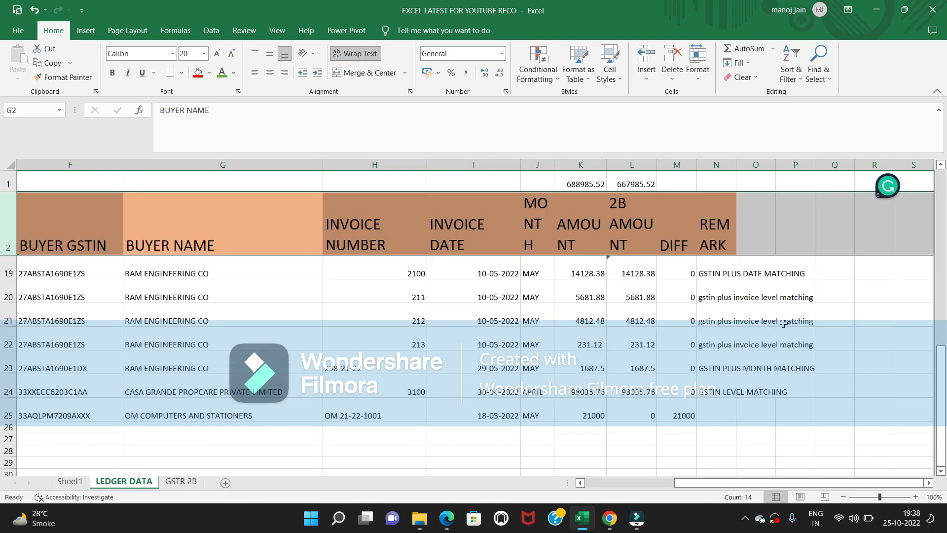
drag(691, 416, 582, 413)
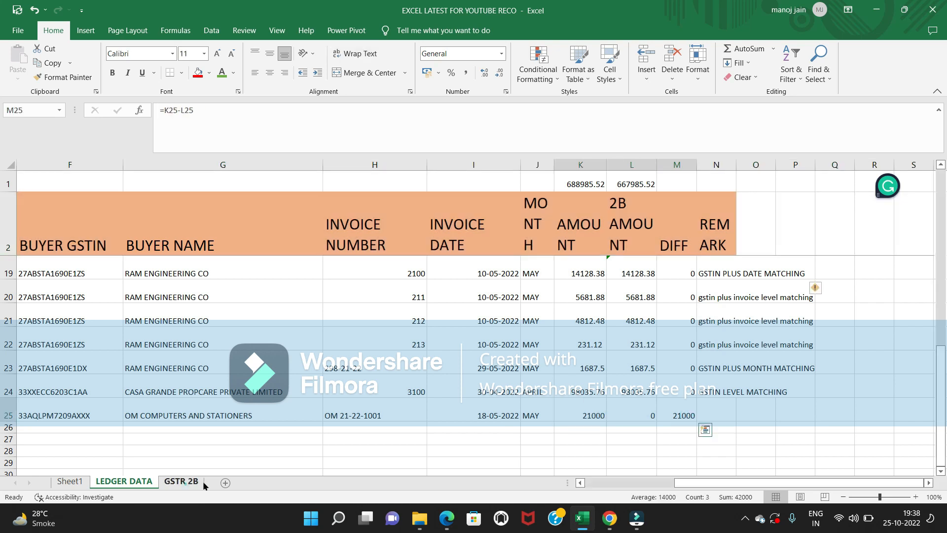
click(181, 481)
drag(795, 292, 724, 291)
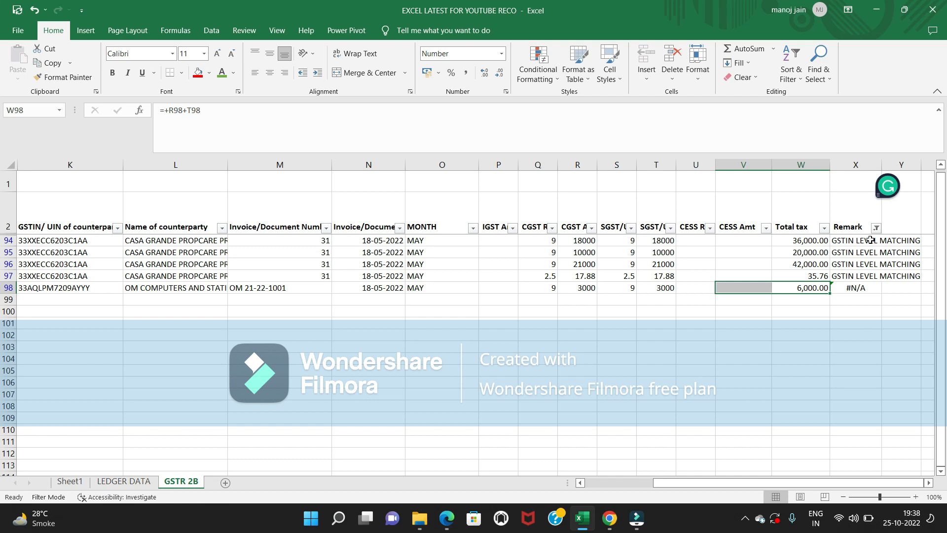
- Remove the filter from header row 2 of the GSTR 2B sheet
key(Up)
key(Up)
key(Up)
key(Up)
key(Up)
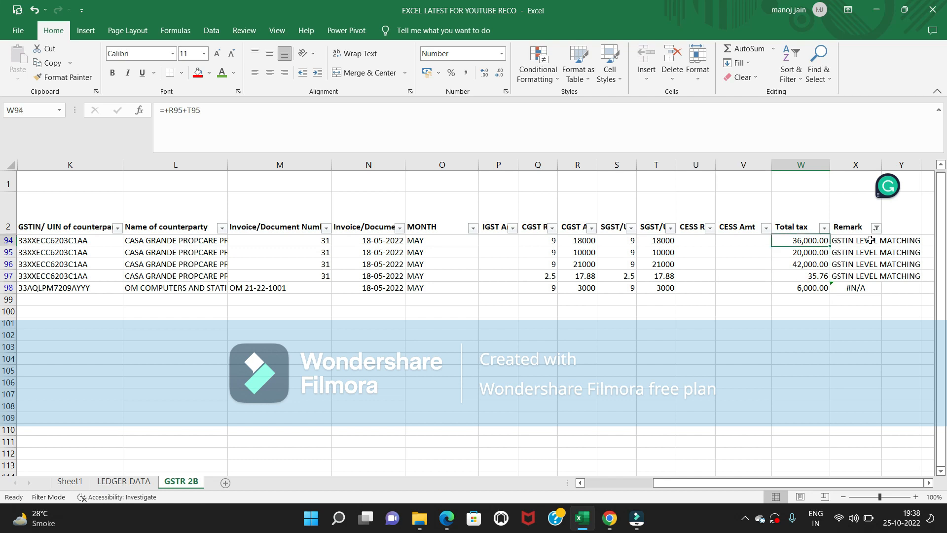
key(shift+space)
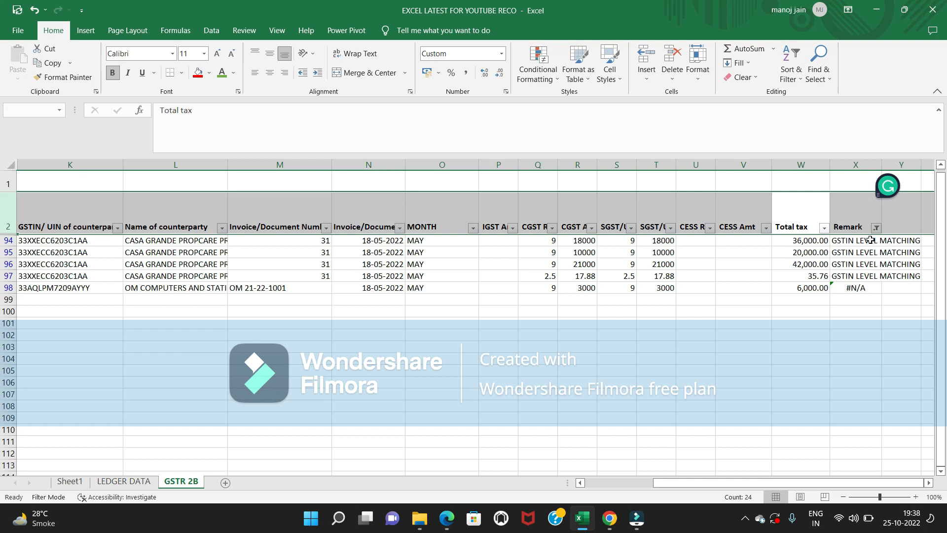
key(ctrl+shift+l)
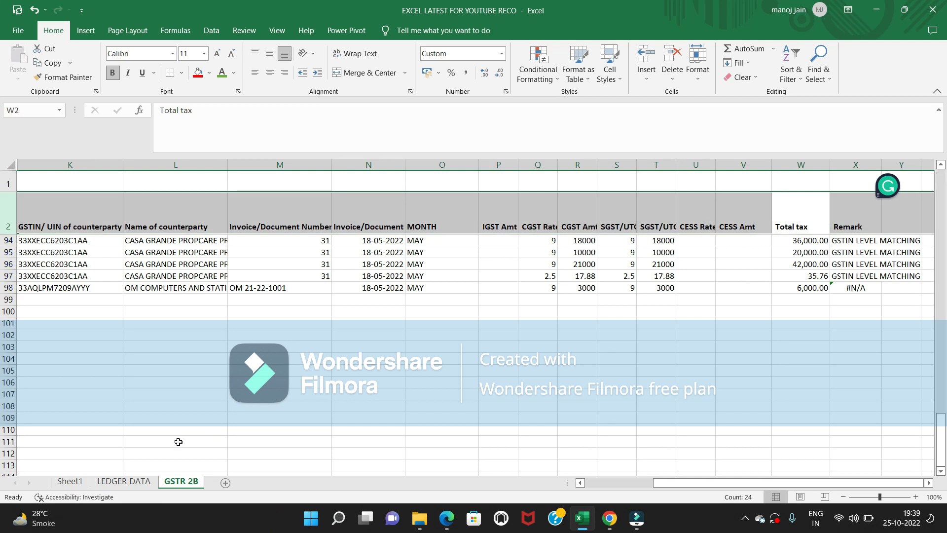
- Insert a PivotTable on a new worksheet from the LEDGER DATA range A2:N25, covering all columns through the remark
click(124, 481)
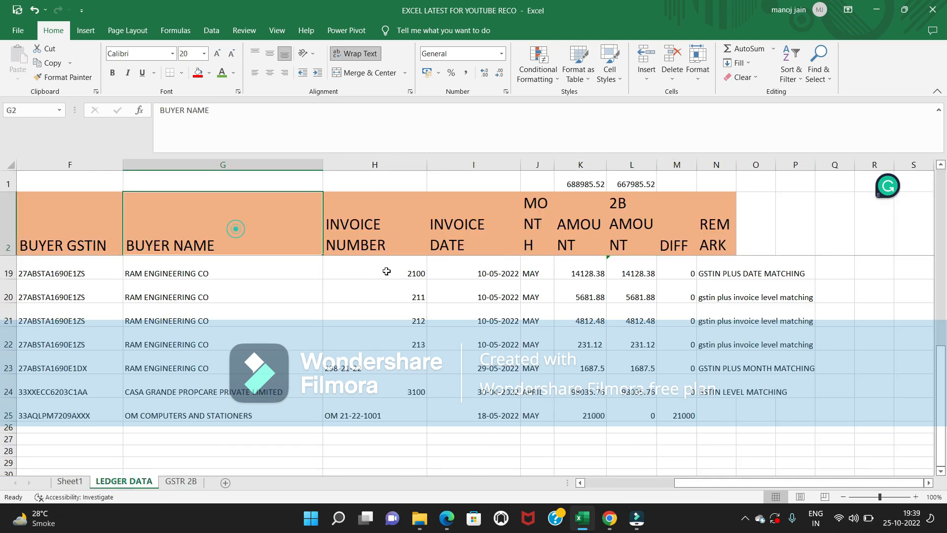
key(ctrl+Left)
key(Up)
key(Down)
key(Down)
key(Up)
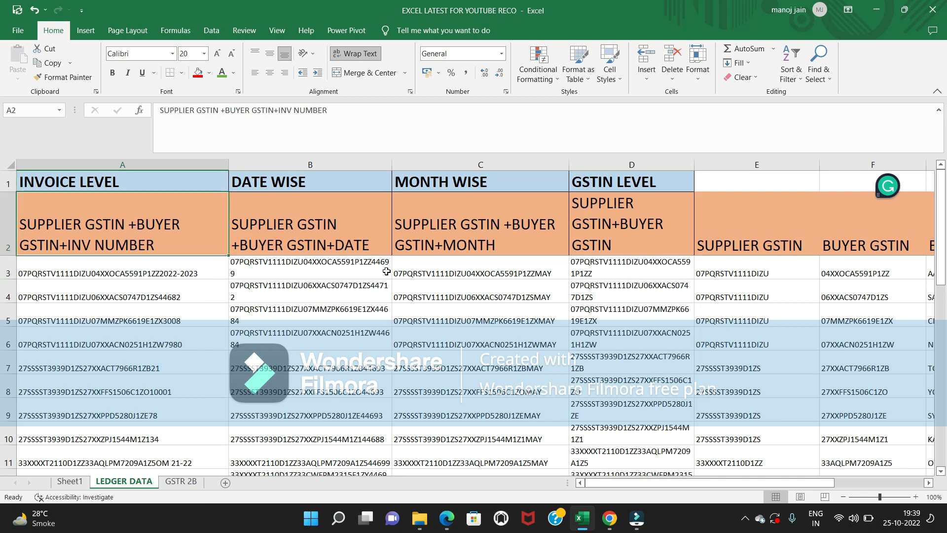
key(shift+Right)
key(shift+Right)
key(shift+Right)
key(shift+Right)
key(shift+Right)
key(shift+Right)
key(shift+Right)
key(shift+Right)
key(shift+Right)
key(shift+Right)
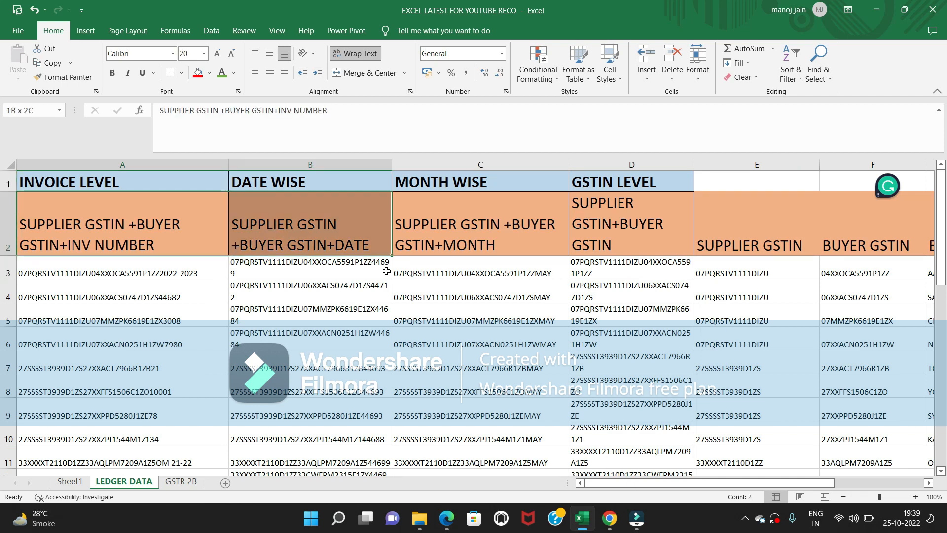
key(shift+Right)
key(shift+Right)
key(shift+Right)
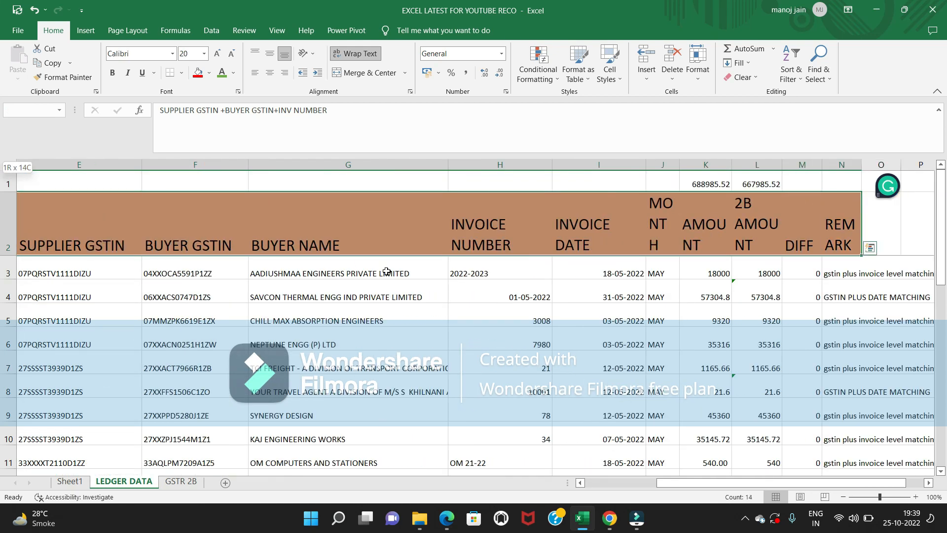
key(ctrl+shift+Down)
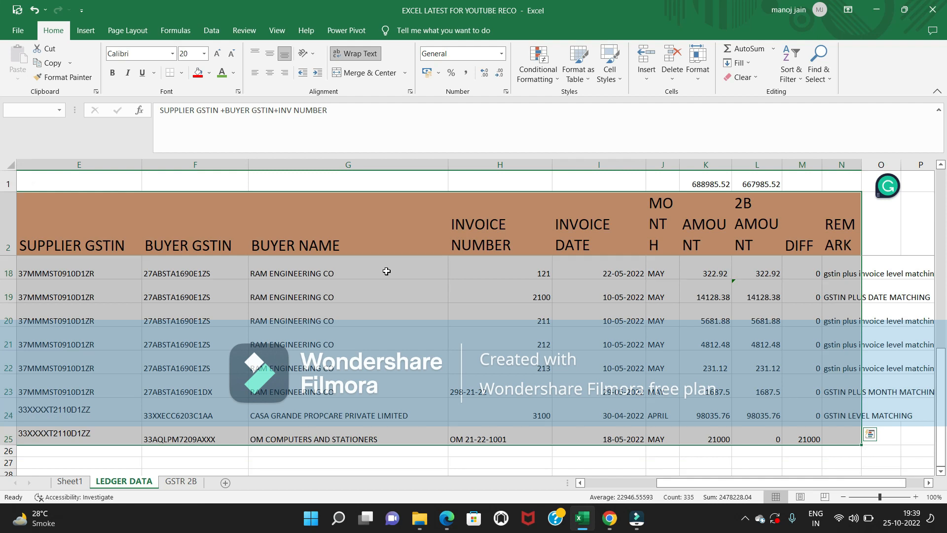
click(86, 31)
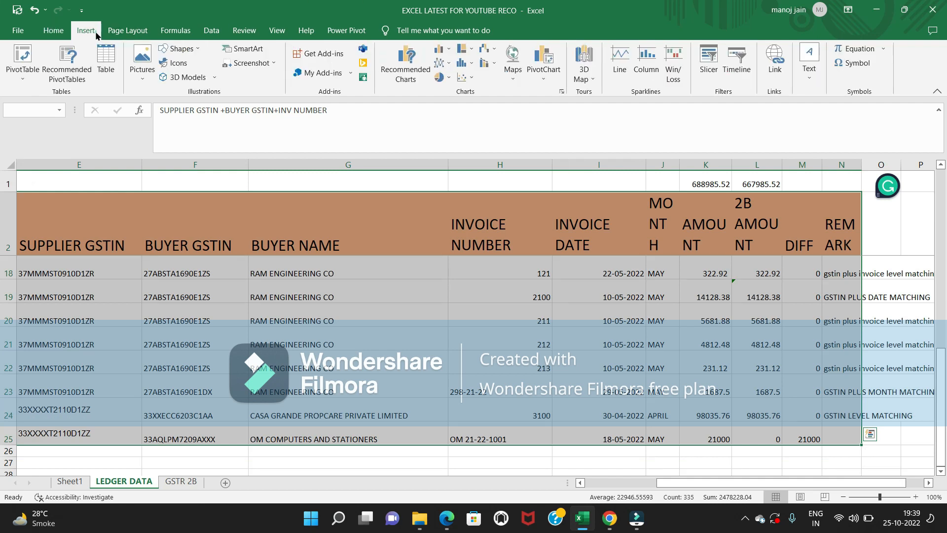
click(28, 70)
click(54, 94)
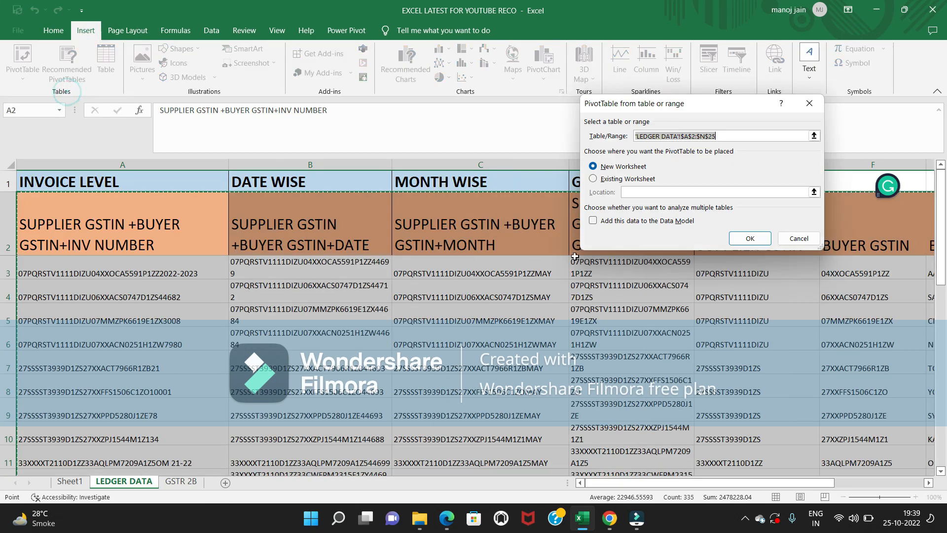
click(753, 239)
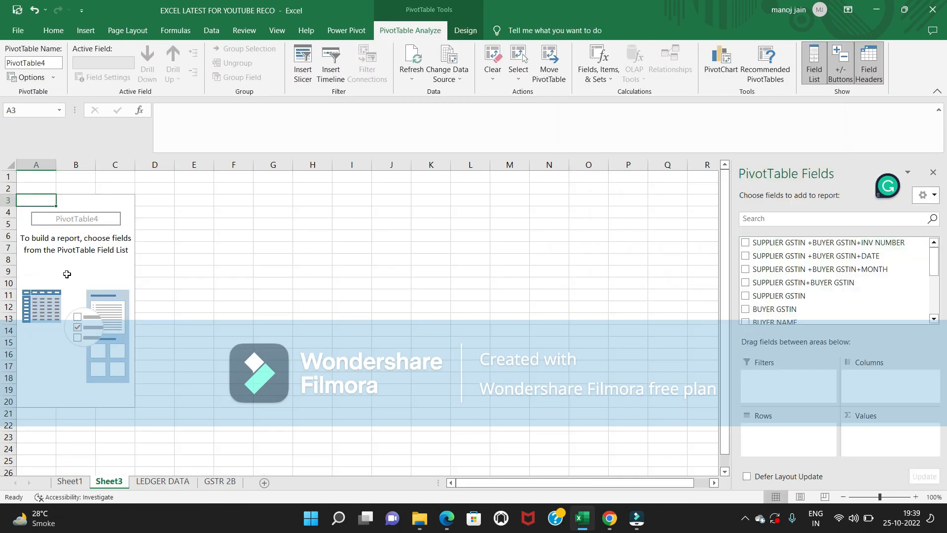
click(67, 274)
right_click(67, 274)
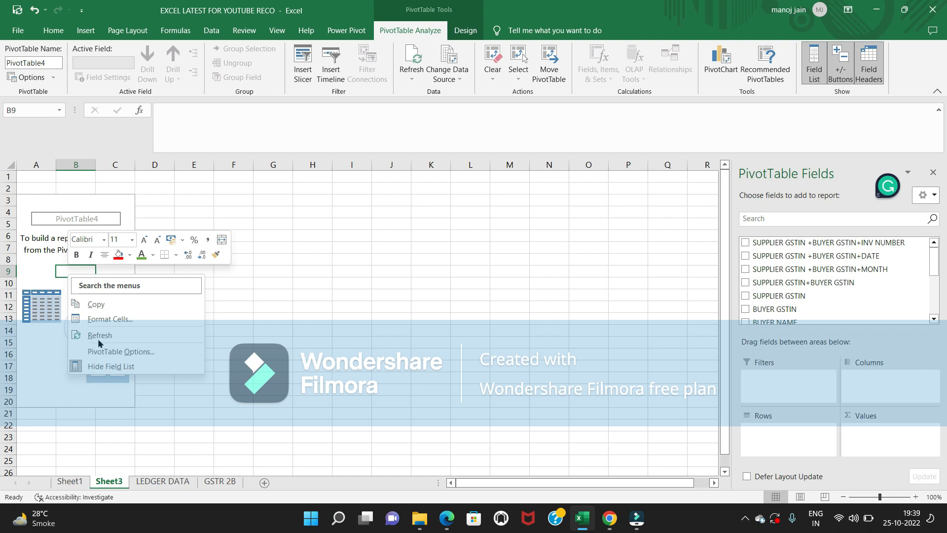
click(410, 180)
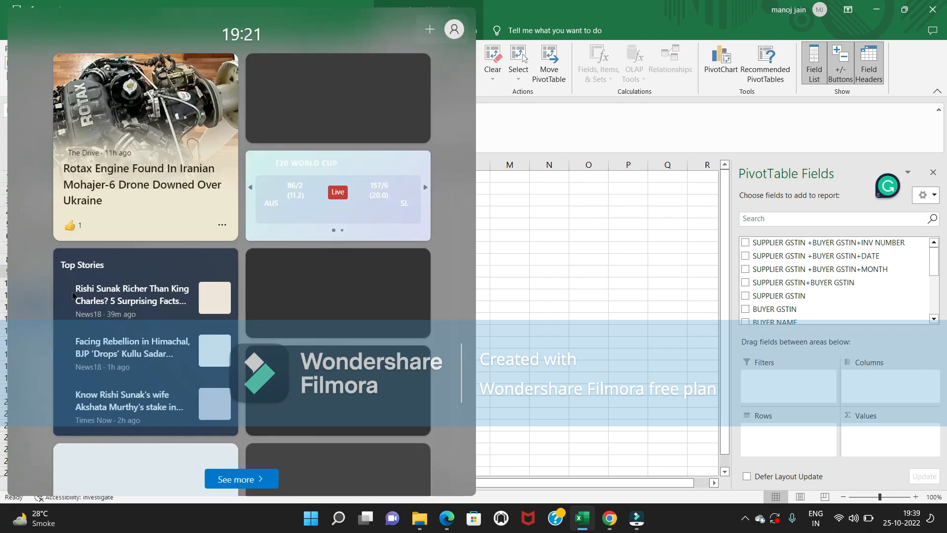
click(575, 238)
click(559, 227)
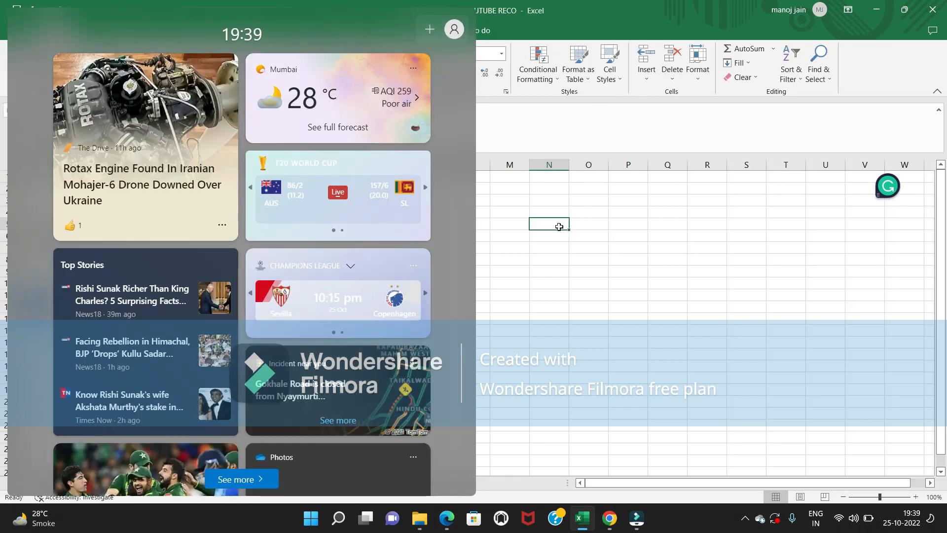
click(562, 186)
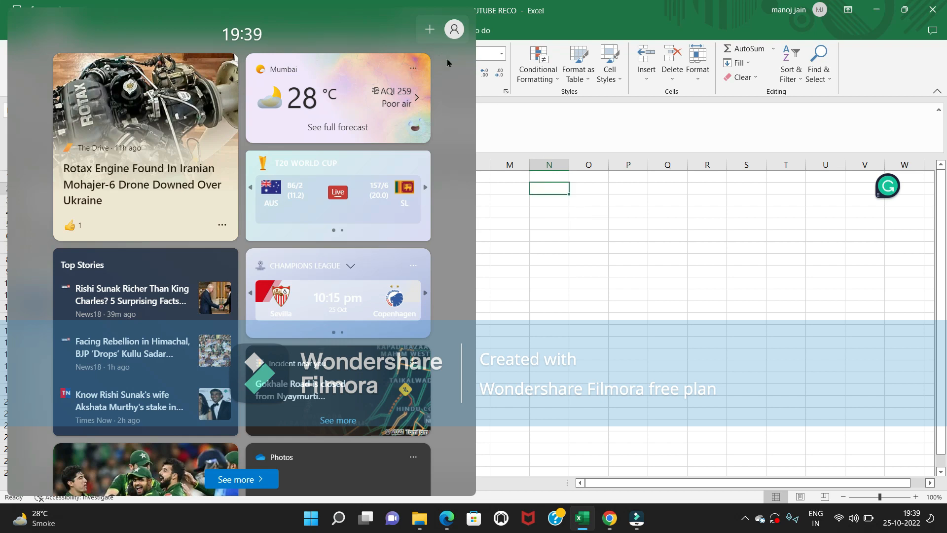
click(507, 199)
double_click(507, 198)
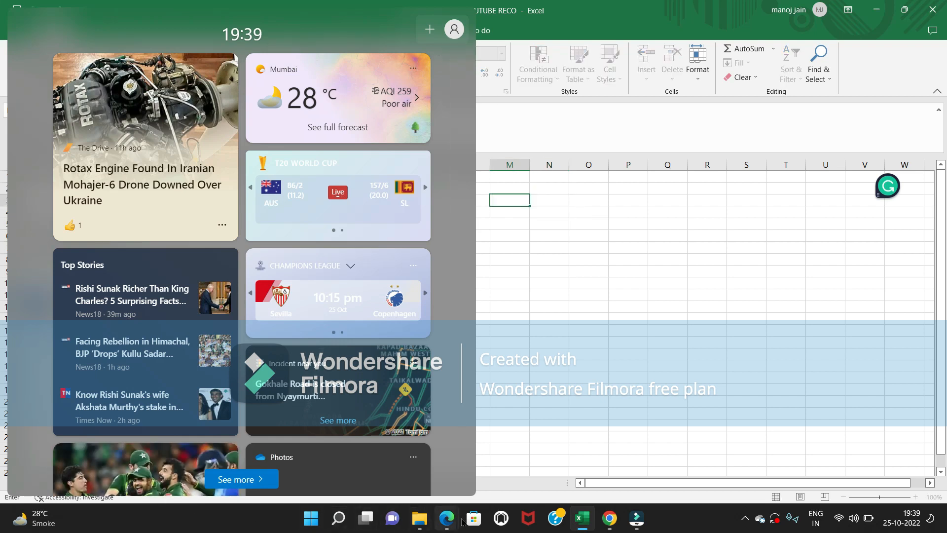
key(Escape)
click(583, 249)
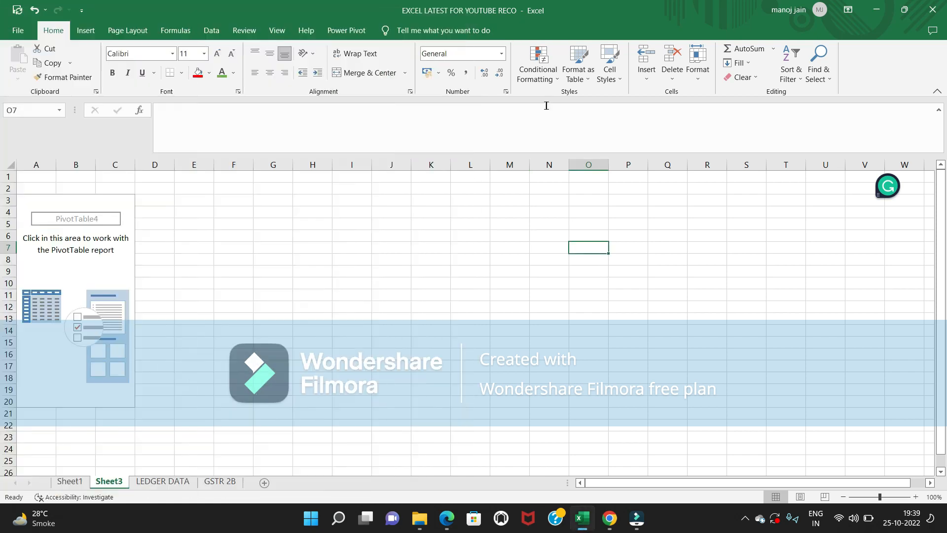
- Enable the classic layout for the new PivotTable in its display options
click(110, 250)
right_click(94, 286)
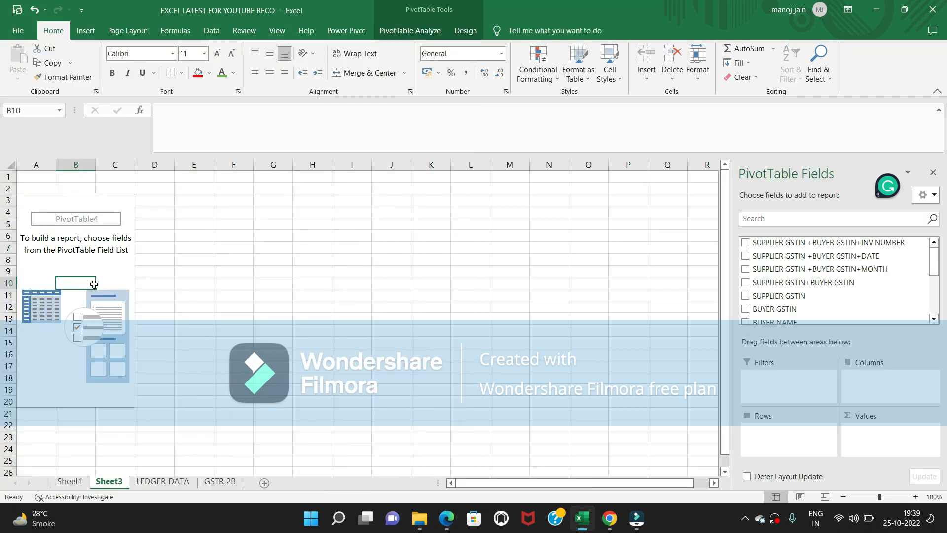
click(161, 363)
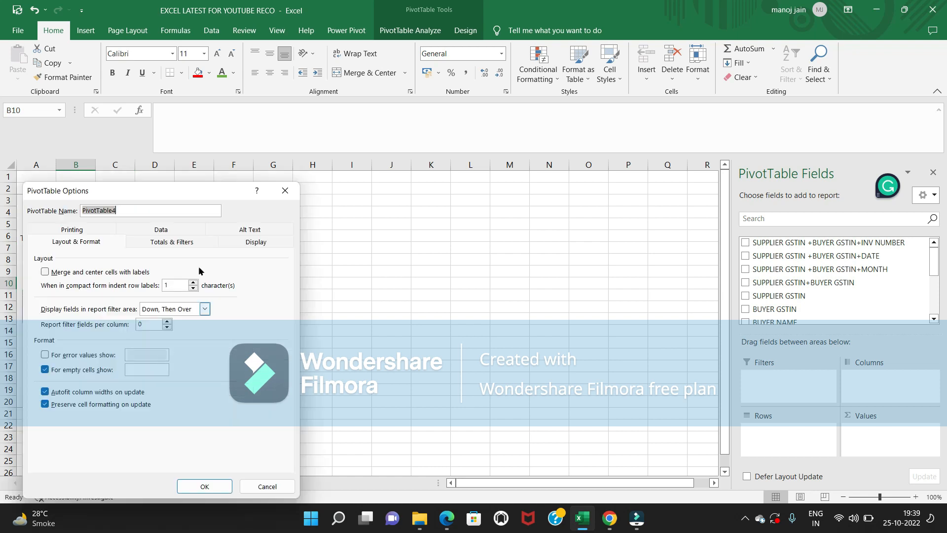
click(254, 241)
click(45, 339)
click(205, 486)
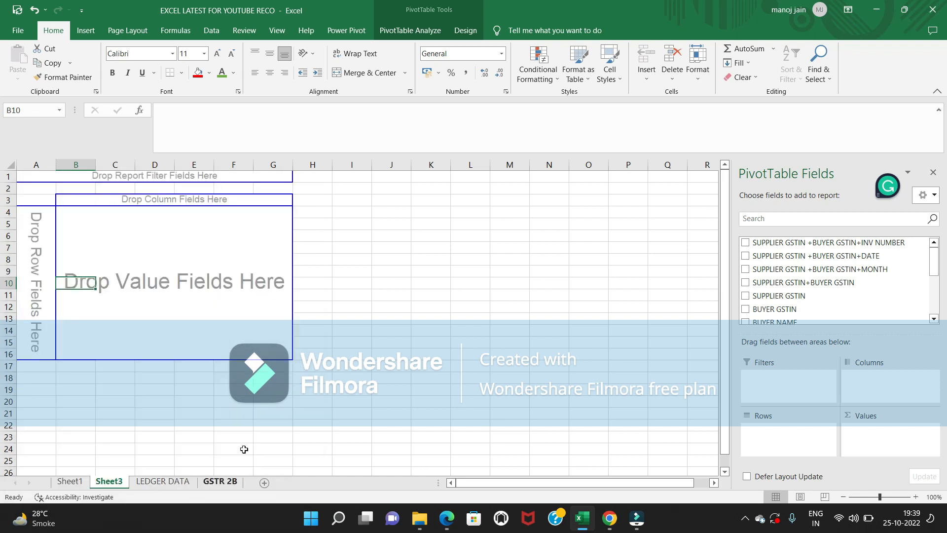
- Build the PivotTable with Remark as rows and the sums of AMOUNT, 2B VALUE and diff as values
drag(936, 264, 936, 307)
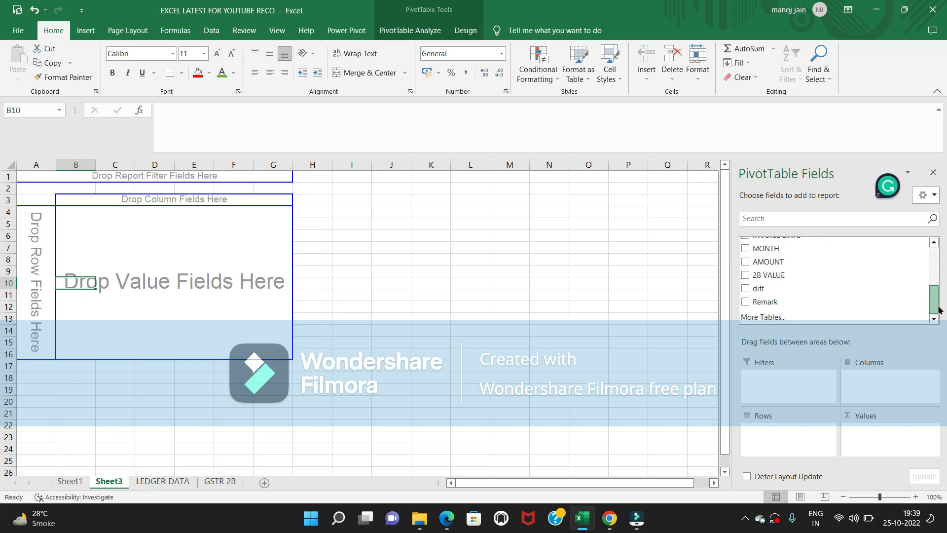
drag(765, 303, 774, 433)
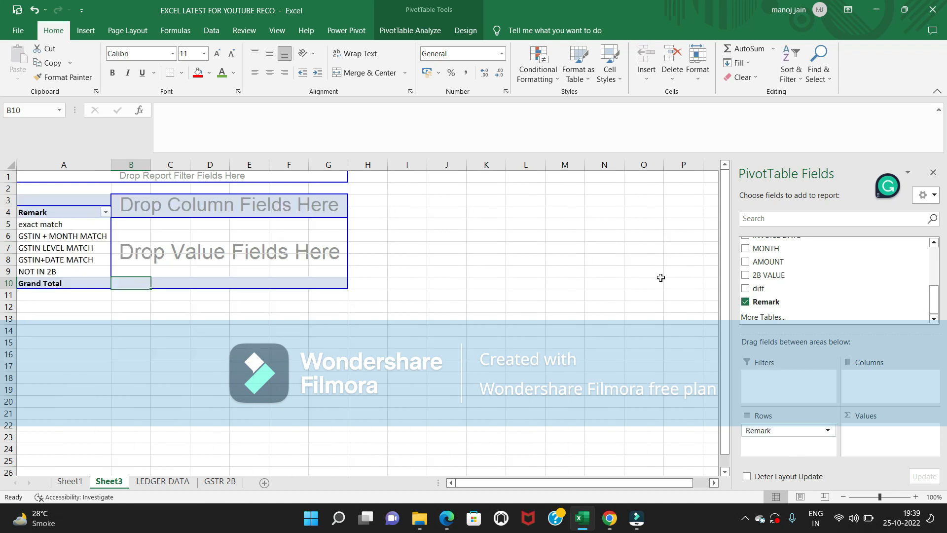
drag(772, 263, 885, 438)
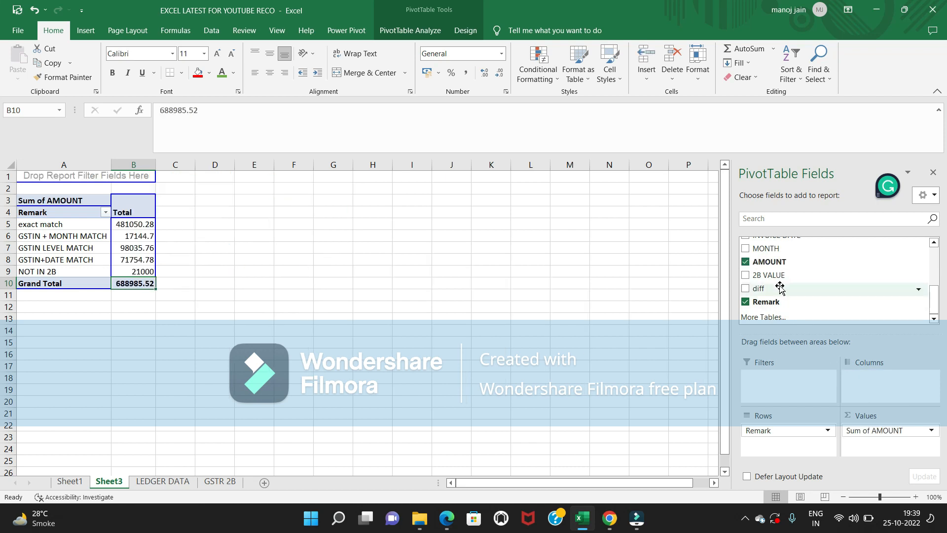
drag(775, 276, 868, 446)
drag(758, 289, 875, 453)
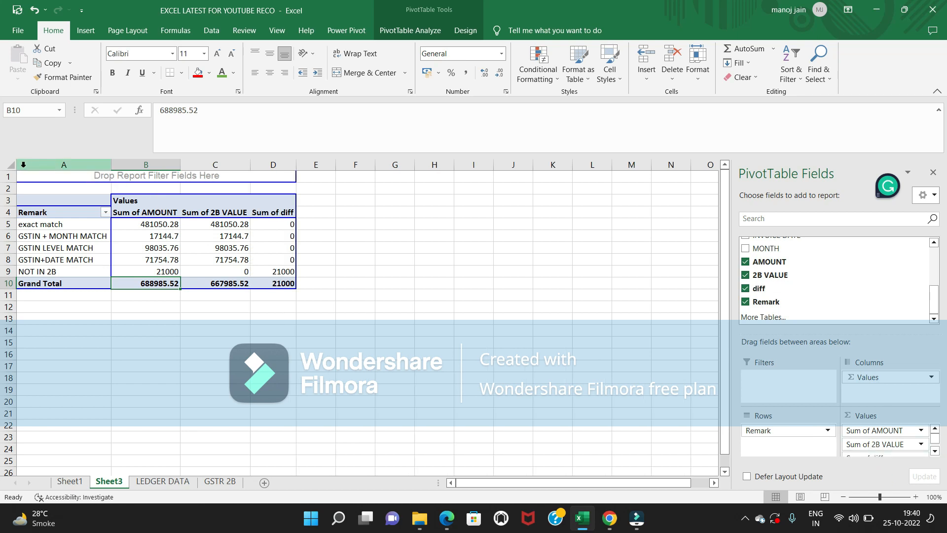
- Set the font size of the whole pivot sheet to 20 and widen all columns equally
click(10, 165)
click(203, 55)
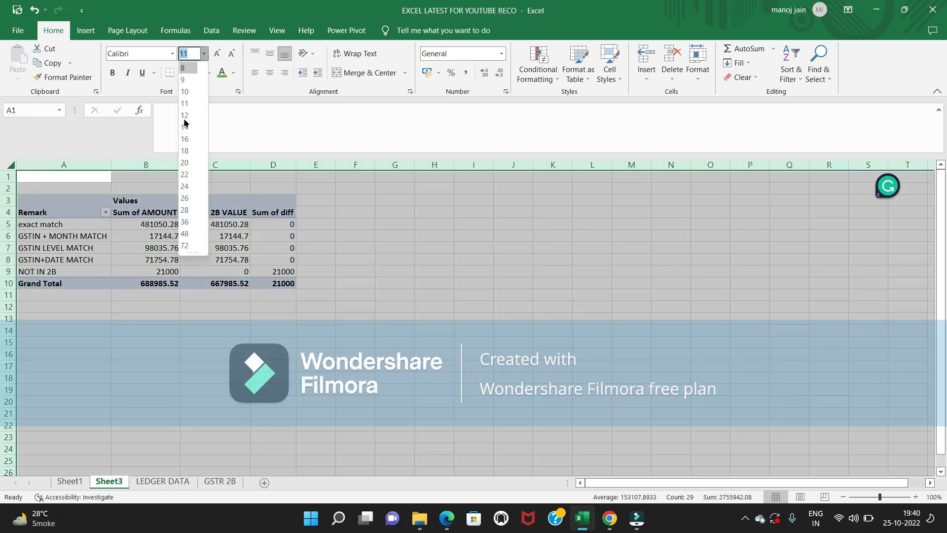
click(184, 159)
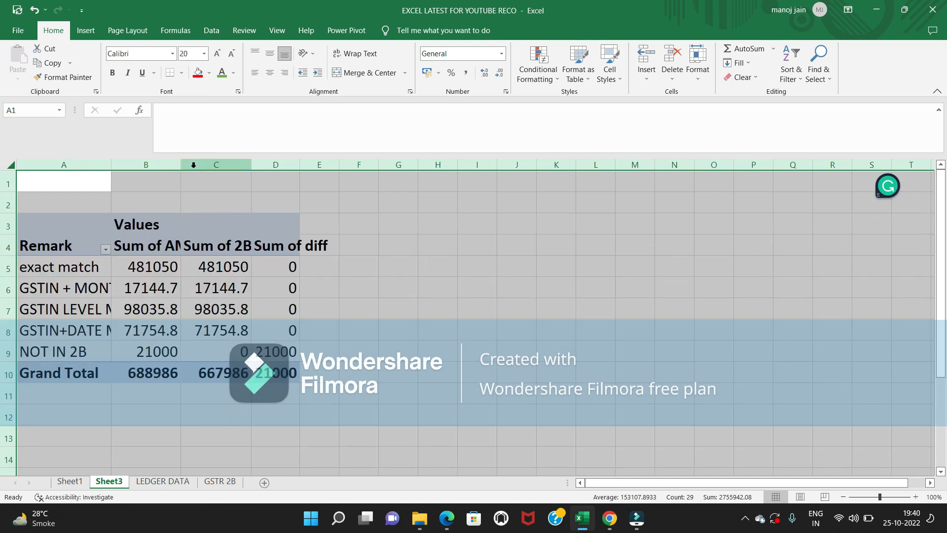
drag(181, 165, 246, 165)
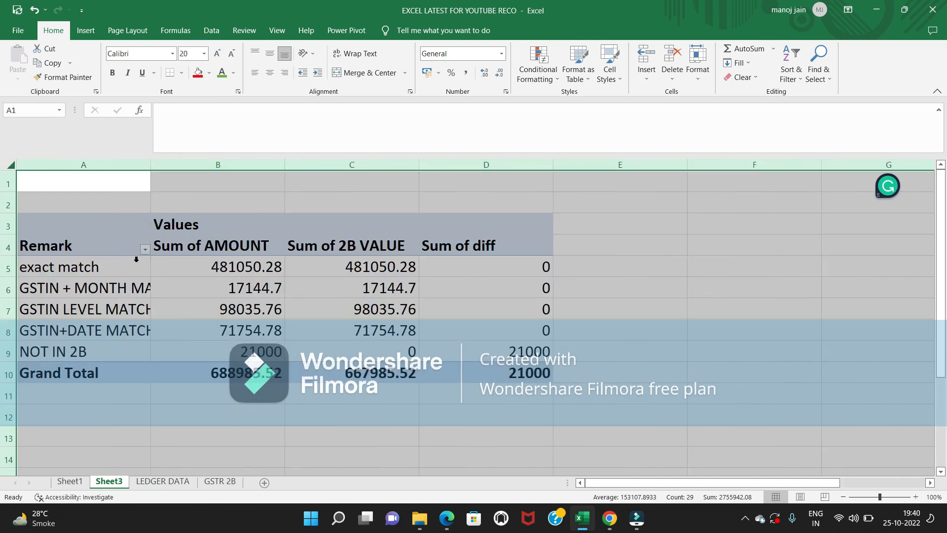
- Format pivot columns B to D with thousands separators and no decimals, and widen column A to fit the remark labels
drag(120, 267, 521, 268)
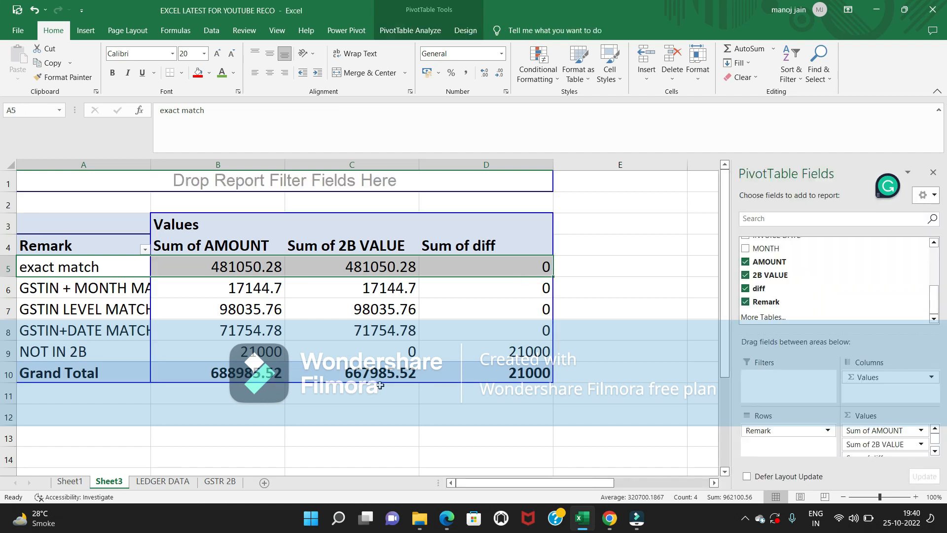
click(388, 404)
drag(366, 273, 371, 369)
click(247, 181)
click(246, 164)
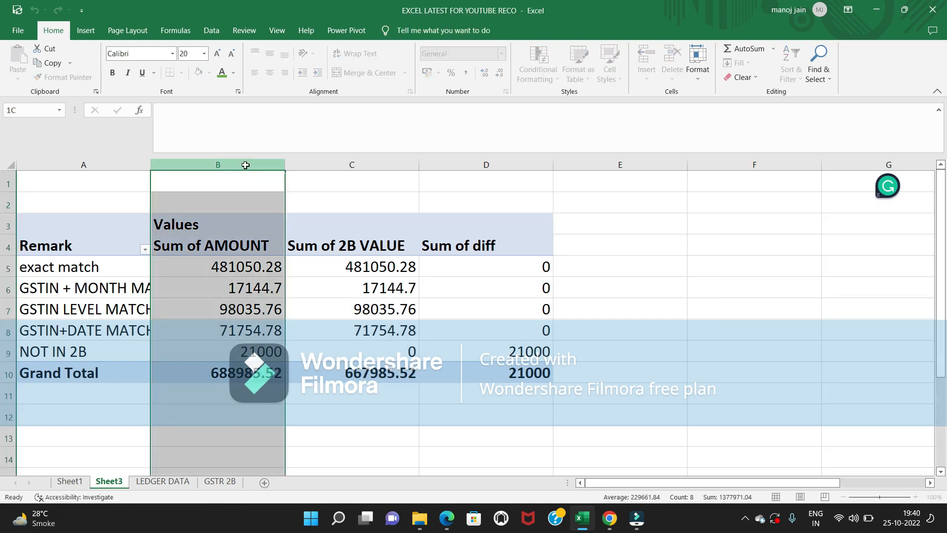
drag(245, 165, 507, 166)
click(467, 73)
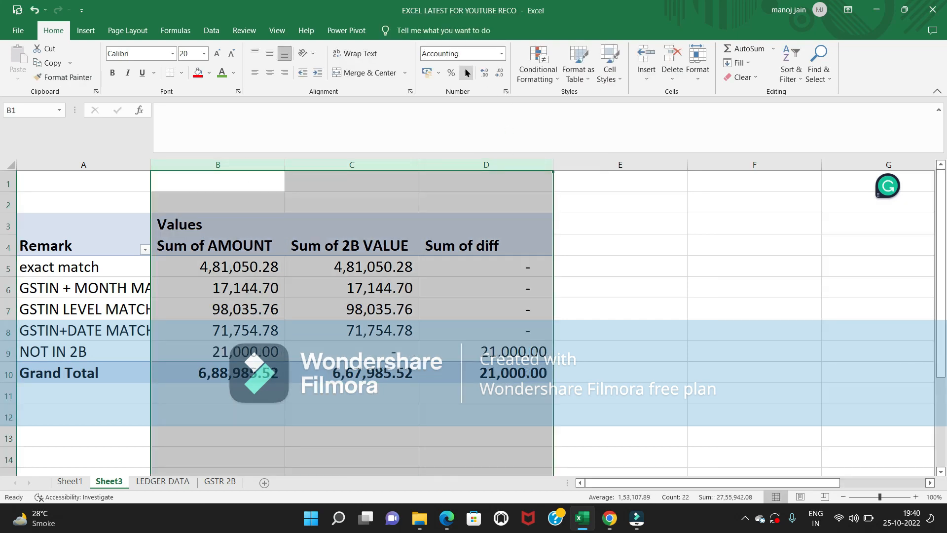
click(503, 74)
click(503, 74)
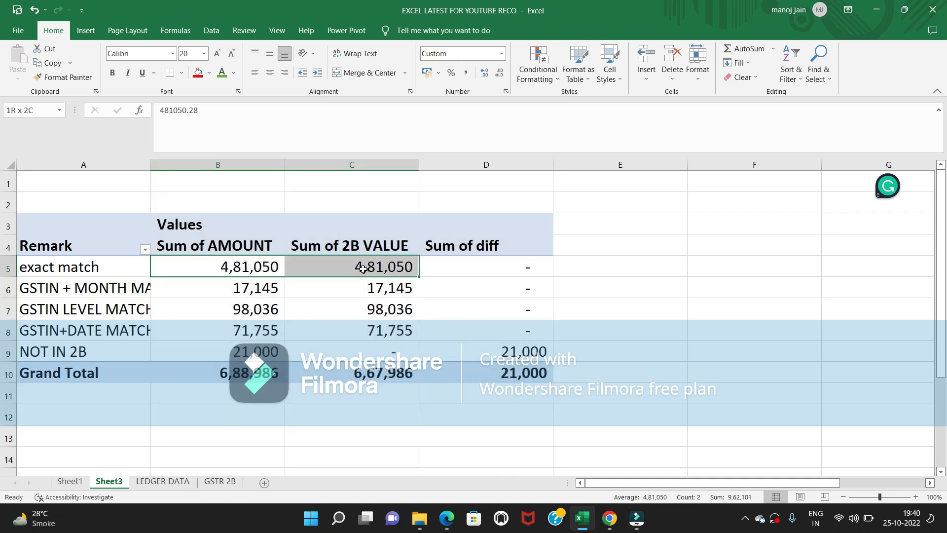
drag(363, 269, 364, 269)
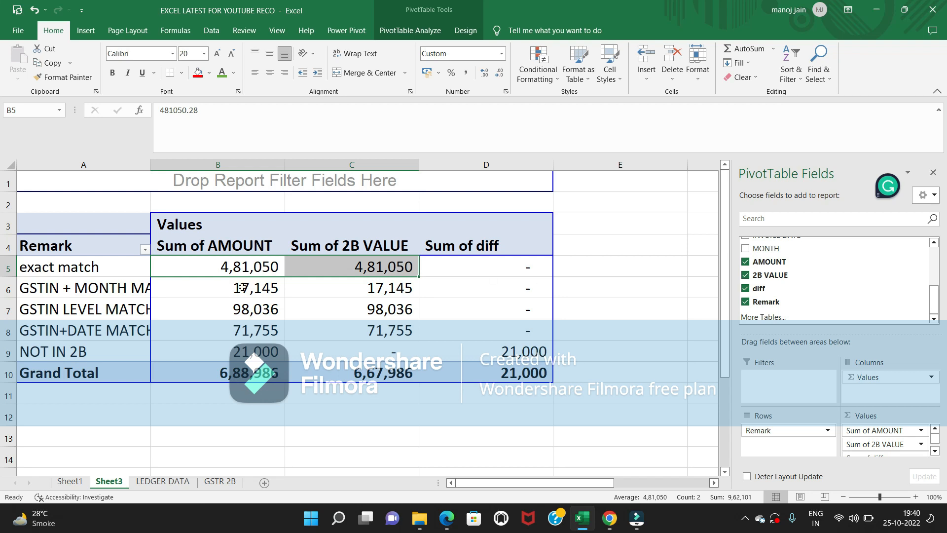
drag(151, 165, 220, 173)
- Compare ledger amount, 2B value and difference for each remark category in the pivot, including the NOT IN 2B row
drag(156, 333, 420, 333)
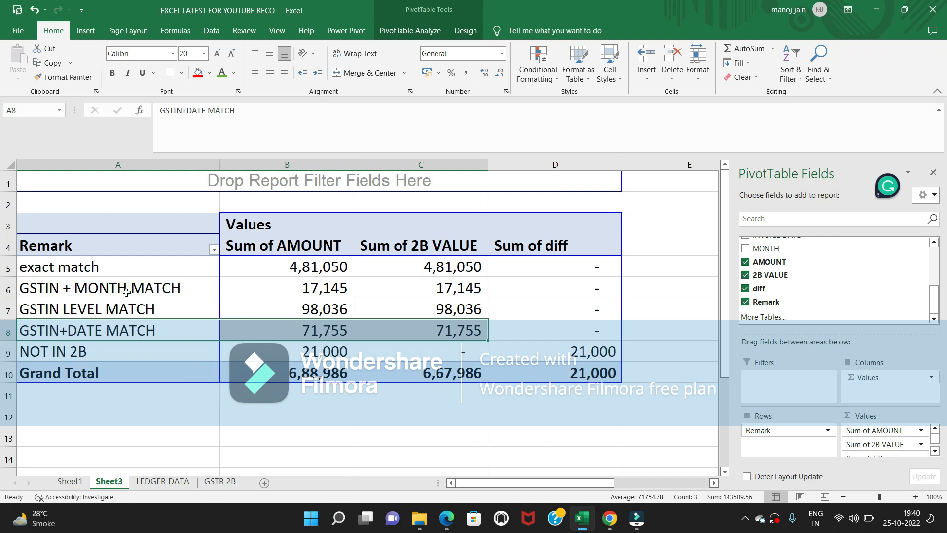
click(165, 287)
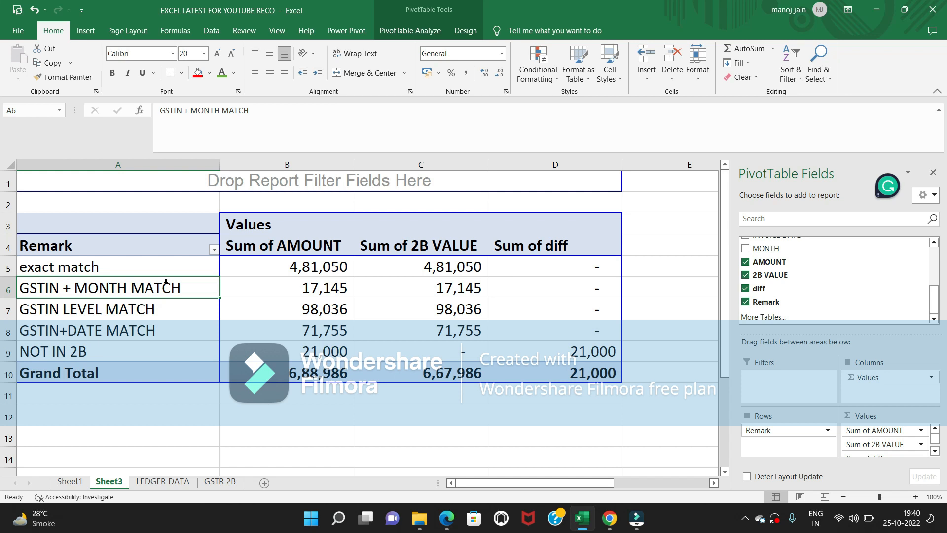
click(113, 308)
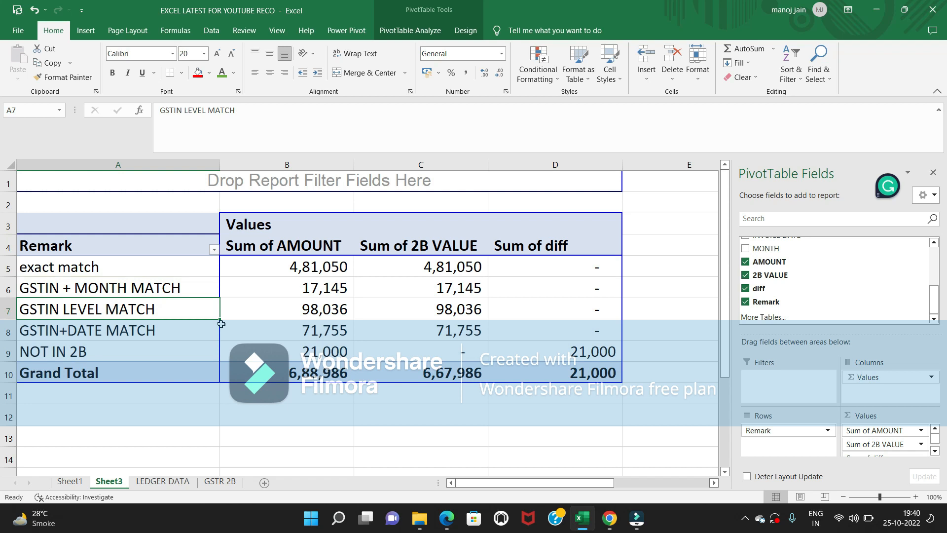
click(101, 269)
click(131, 329)
click(153, 293)
drag(143, 310, 447, 308)
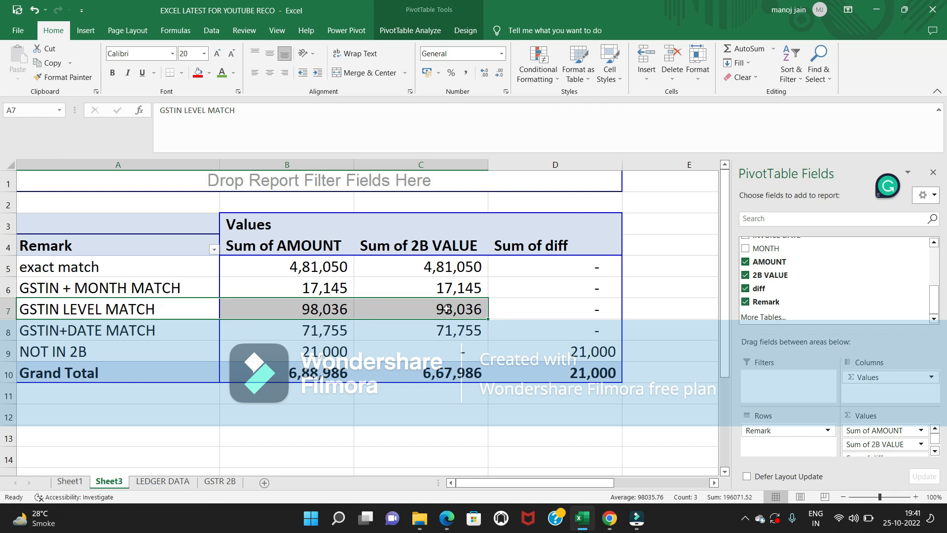
drag(85, 355, 571, 340)
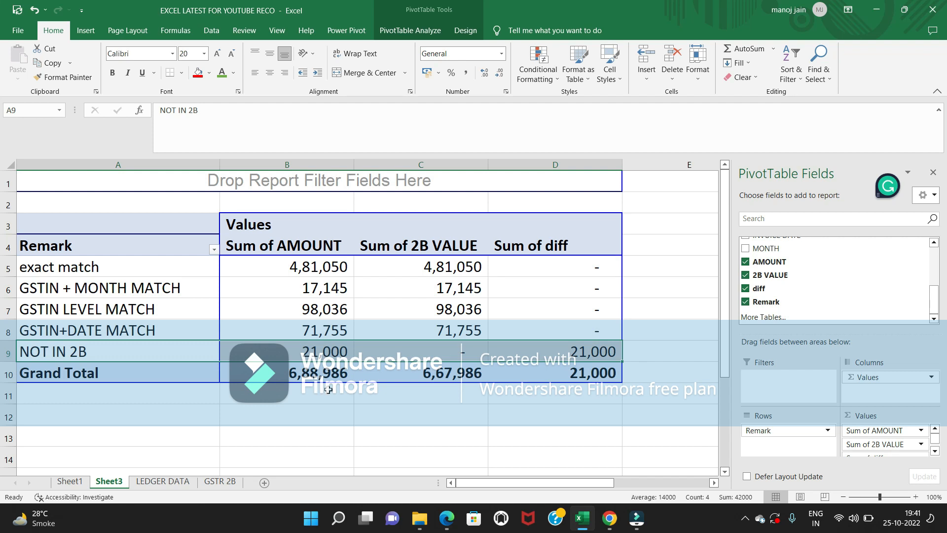
- Examine the last rows of the GSTR 2B sheet, checking counterparty names, invoice numbers, total tax and remarks
click(220, 481)
click(145, 226)
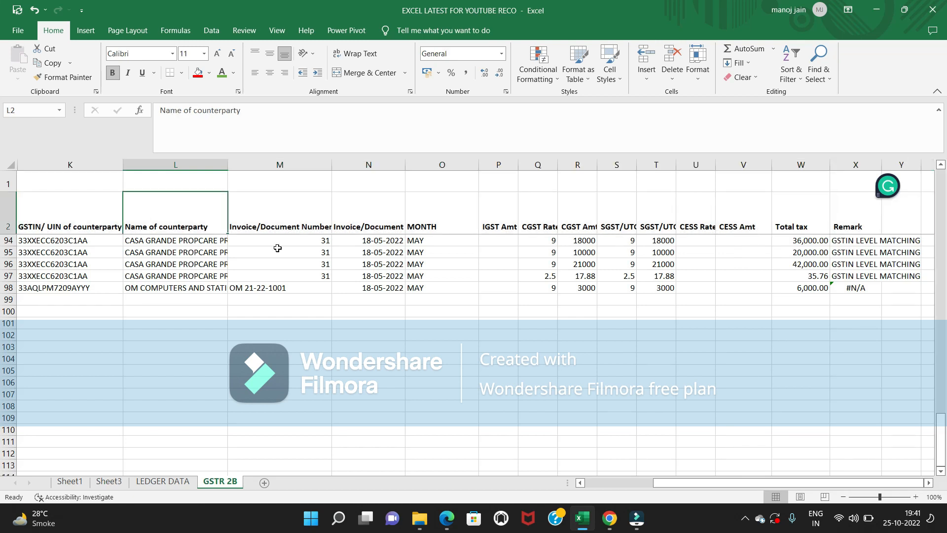
key(ctrl+Down)
key(Up)
key(Up)
key(Up)
key(Up)
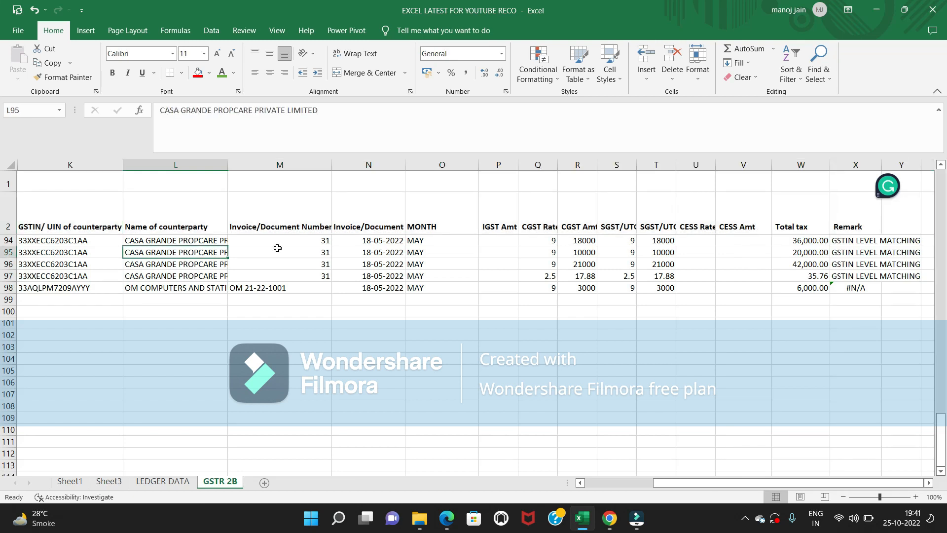
key(Up)
key(ctrl+Up)
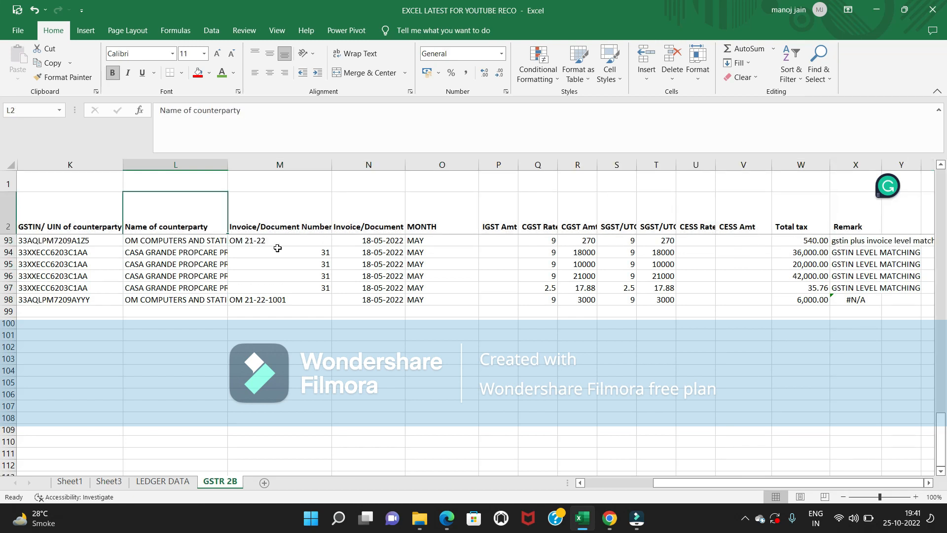
- Insert a PivotTable on a new worksheet from the full GSTR 2B data, range A2:X98
key(ctrl+Home)
key(shift+Right)
key(ctrl+shift+Right)
key(ctrl+shift+Down)
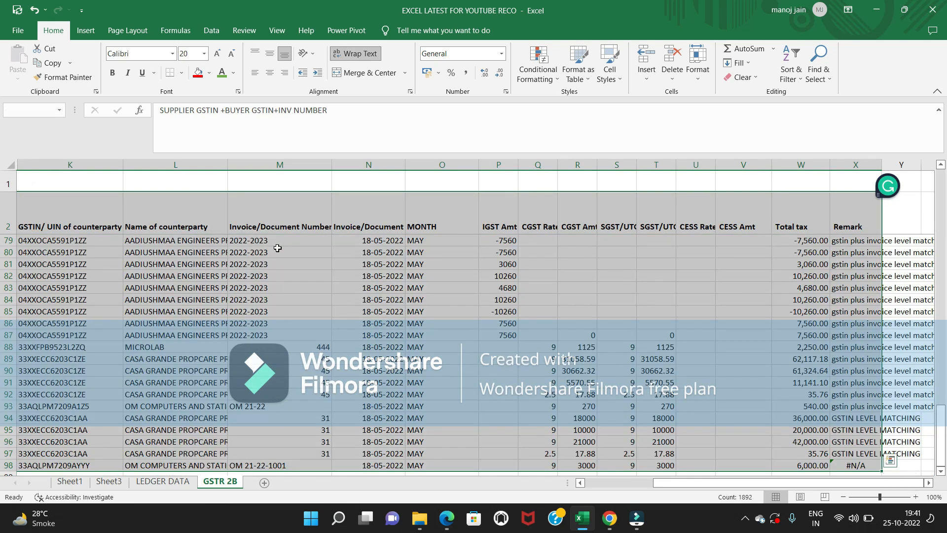
click(86, 32)
click(22, 73)
click(57, 99)
click(749, 239)
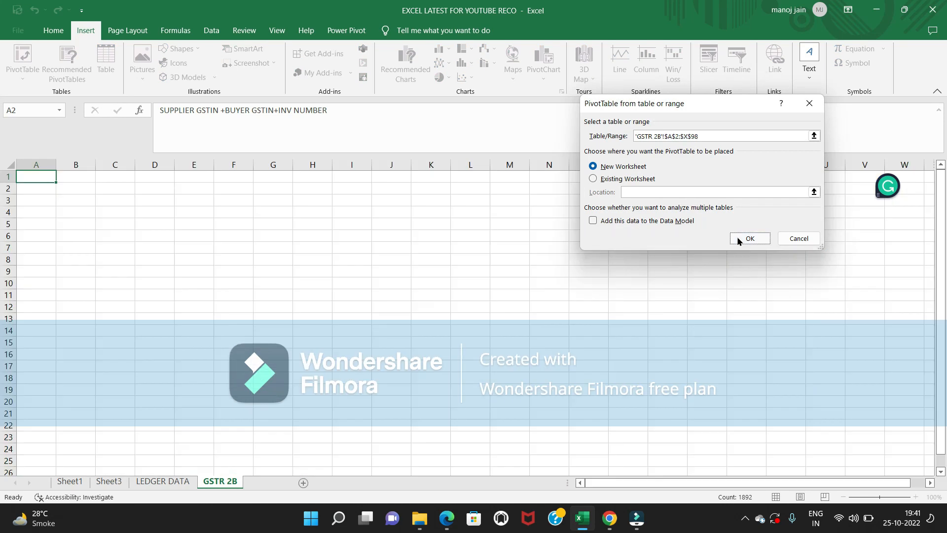
- Switch the new PivotTable to the classic layout that allows dragging fields in the grid
right_click(89, 260)
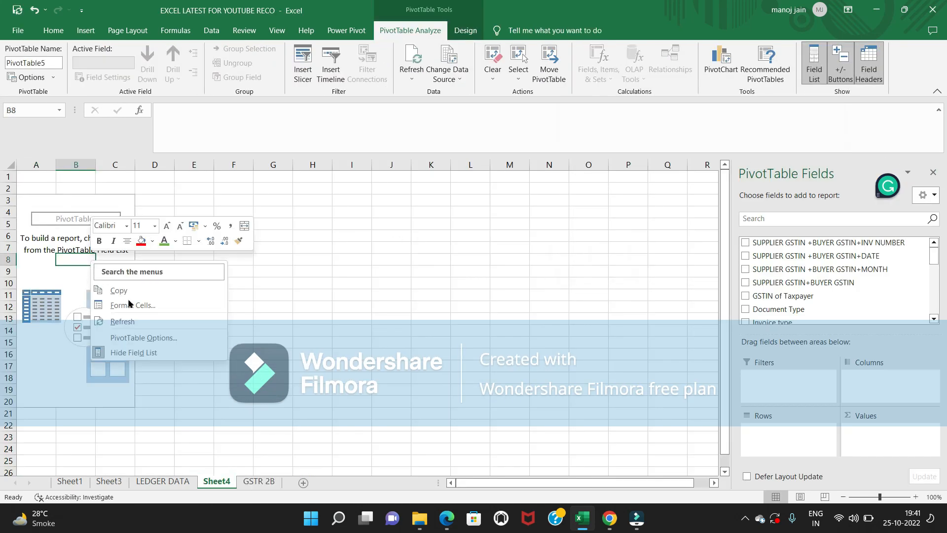
click(148, 338)
click(249, 225)
click(38, 321)
click(197, 469)
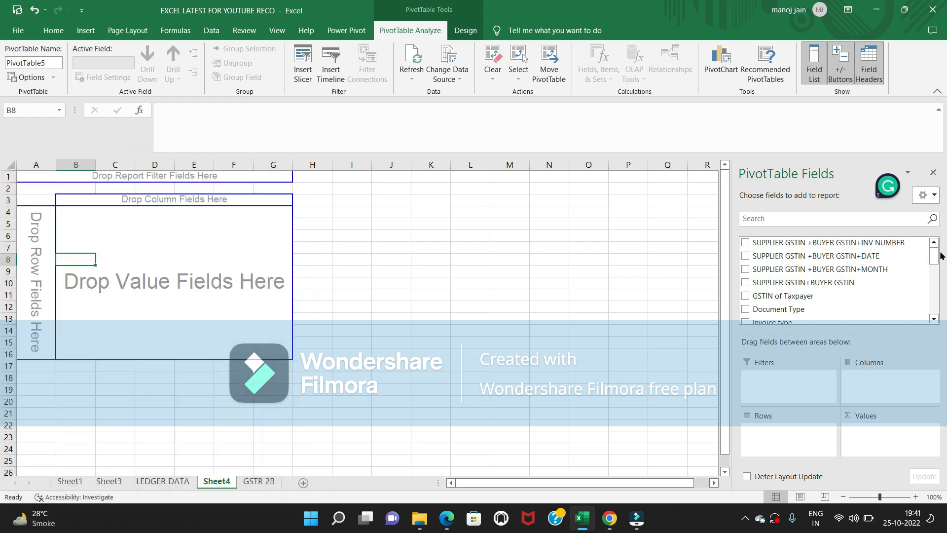
- Build the GSTR 2B PivotTable with Remark as rows and the sum of Total tax as values
drag(935, 256, 934, 309)
drag(777, 304, 784, 432)
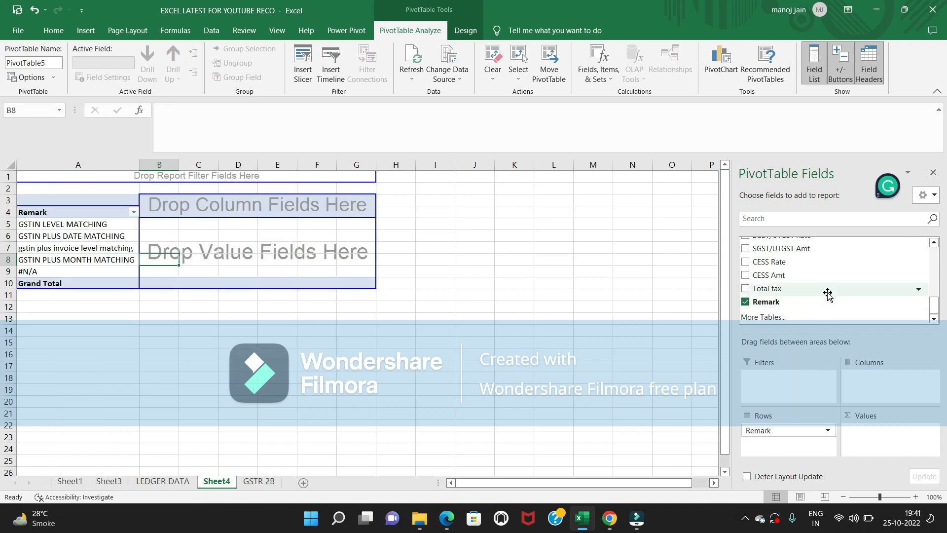
drag(778, 294, 883, 431)
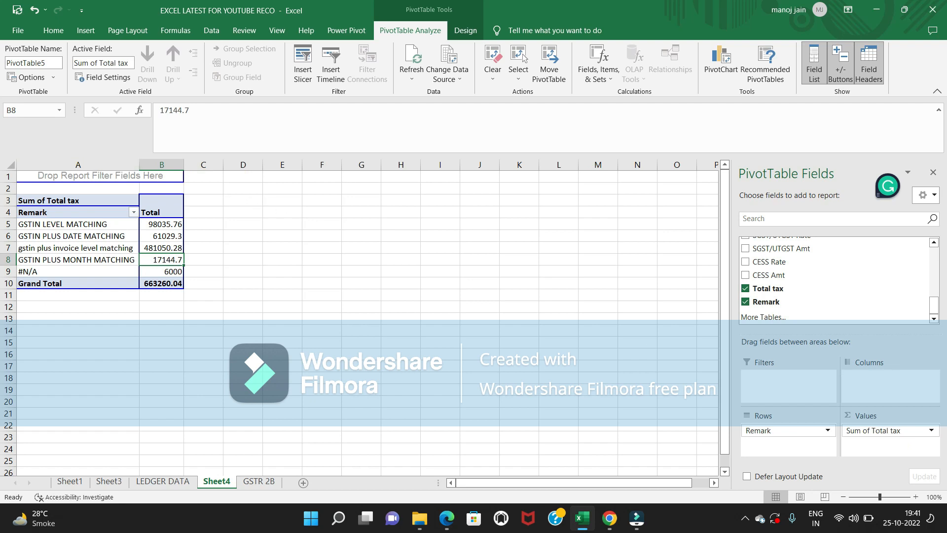
click(288, 247)
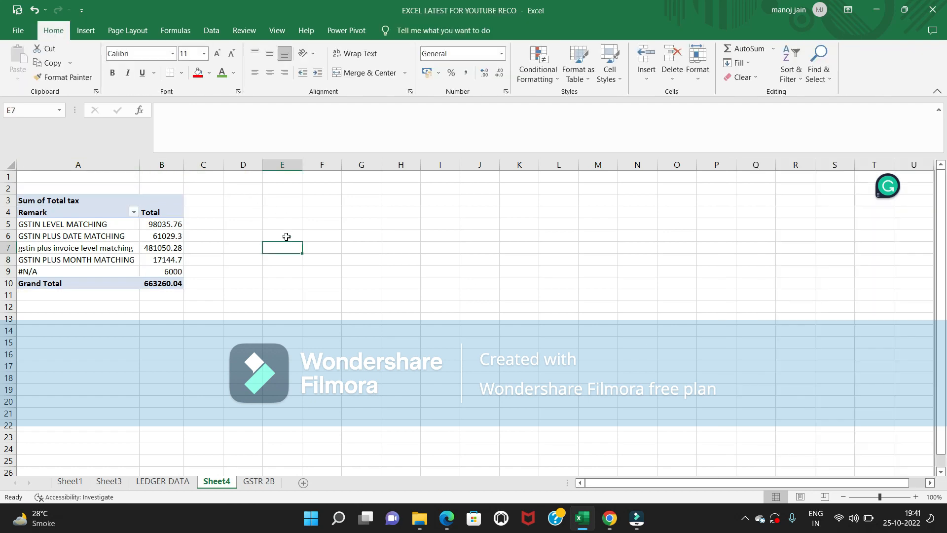
- Copy columns A and B with the GSTR 2B pivot and paste them into Sheet3 starting at F1
click(80, 164)
shift+click(146, 163)
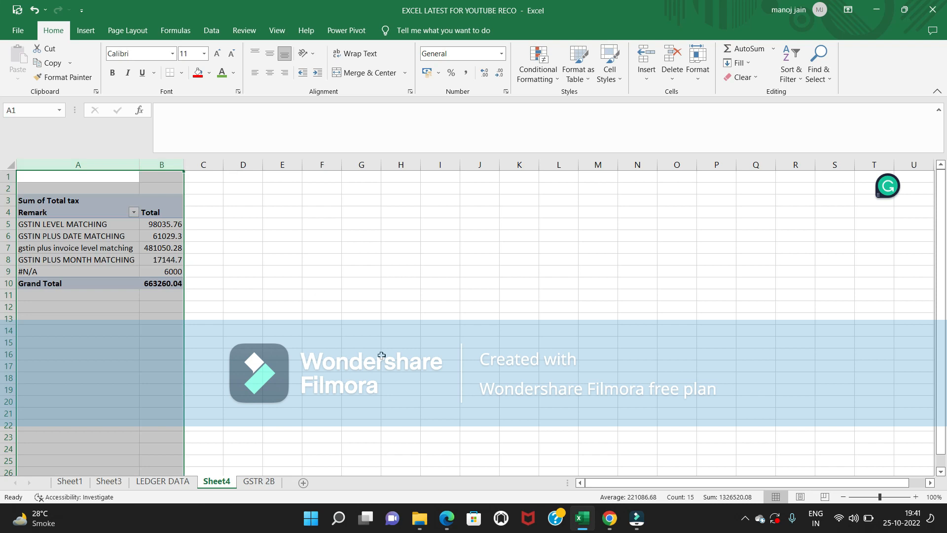
key(ctrl+c)
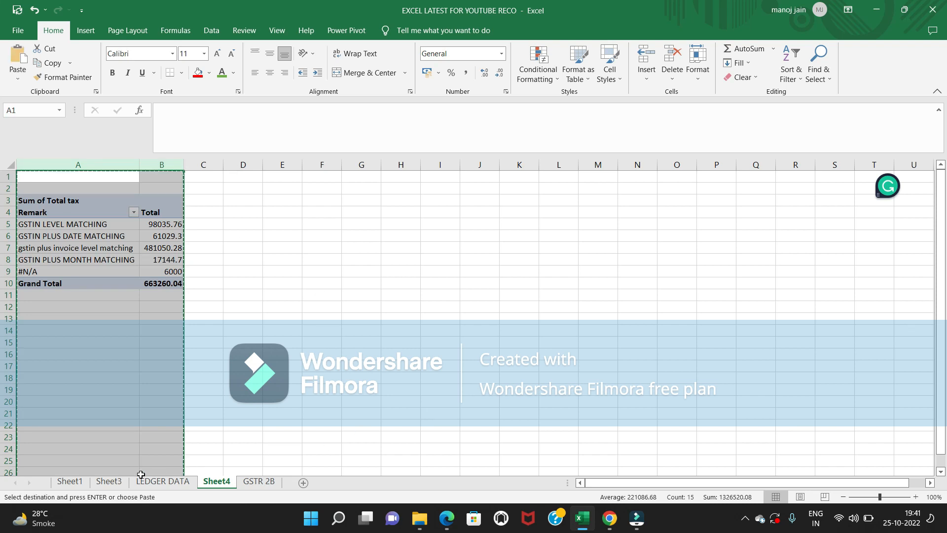
click(117, 483)
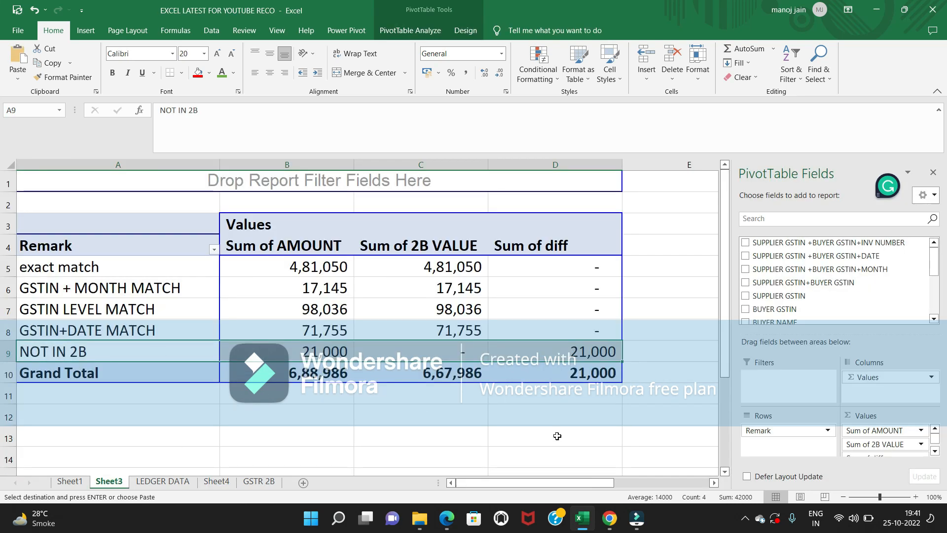
drag(576, 478, 641, 481)
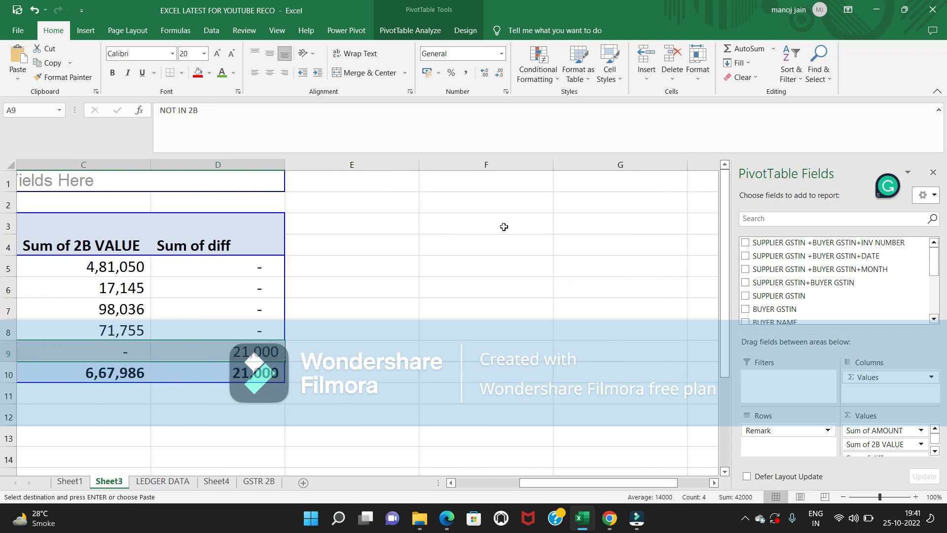
click(476, 186)
key(ctrl+v)
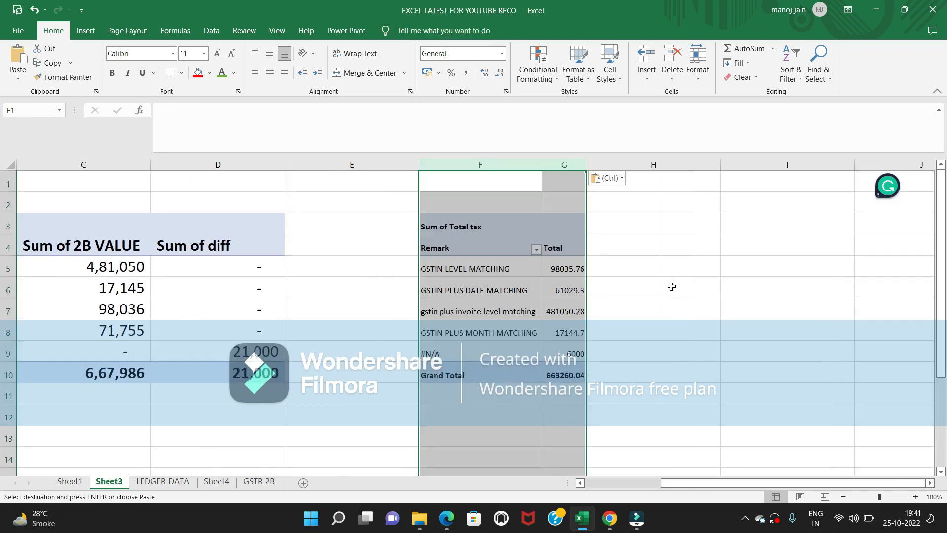
- Widen columns F and G on Sheet3 and set the pasted pivot's font size to 20
click(687, 286)
drag(587, 164, 681, 165)
drag(542, 164, 650, 163)
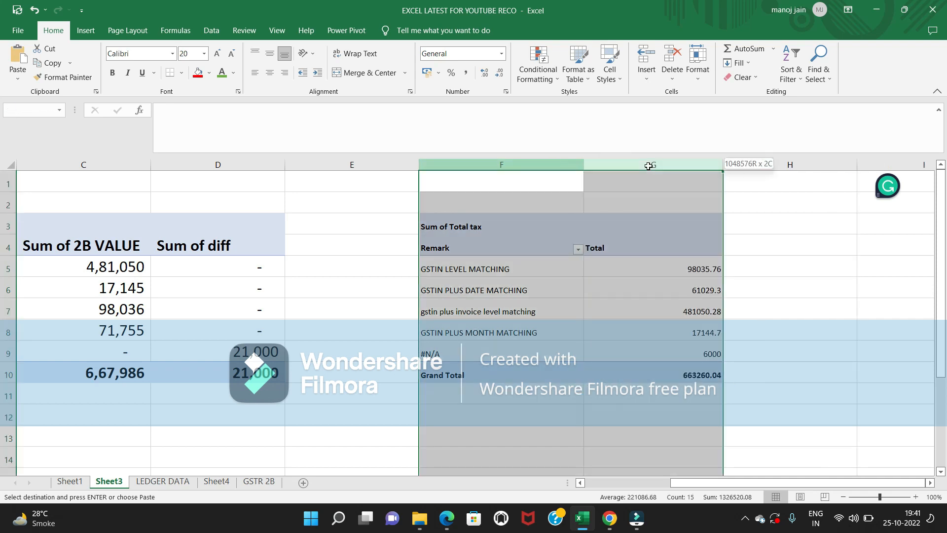
click(204, 54)
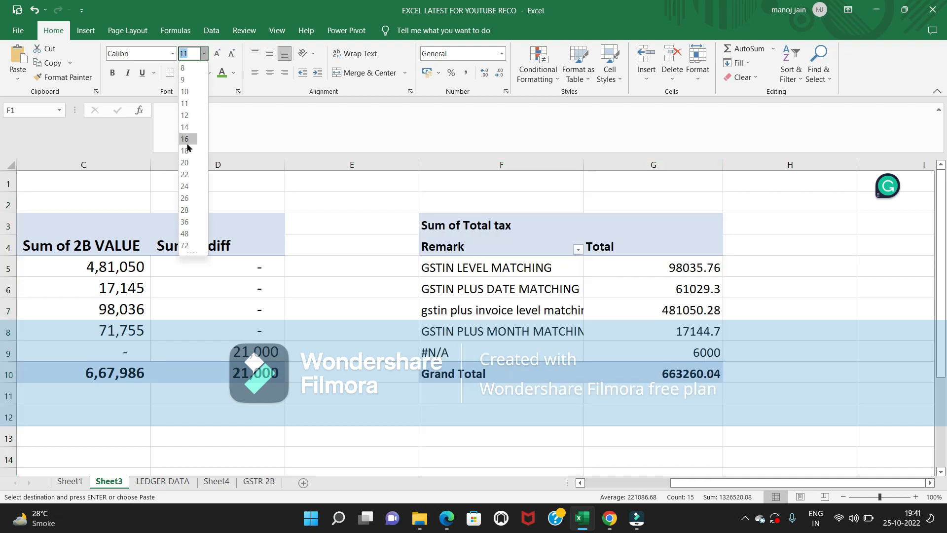
click(191, 163)
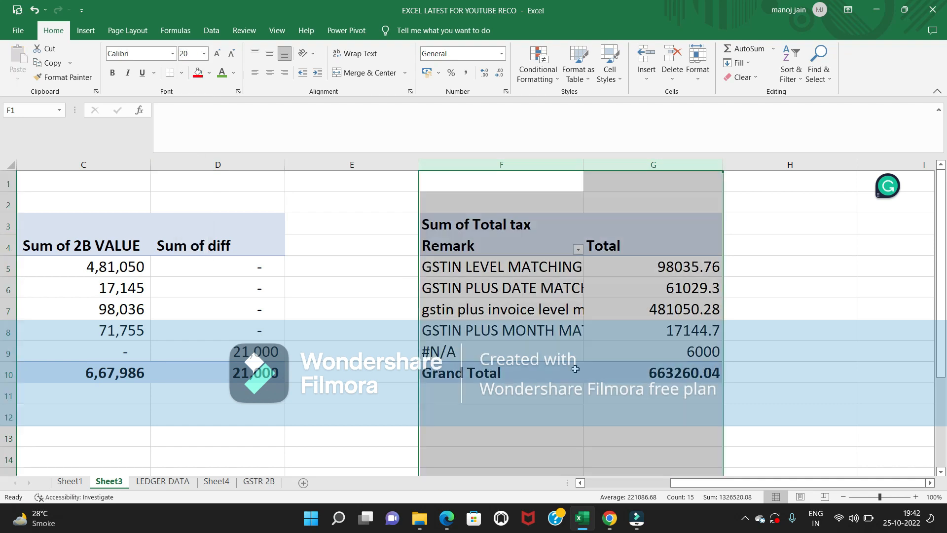
click(674, 417)
- Highlight the #N/A row of the pasted GSTR 2B pivot with a red fill
drag(739, 485, 696, 485)
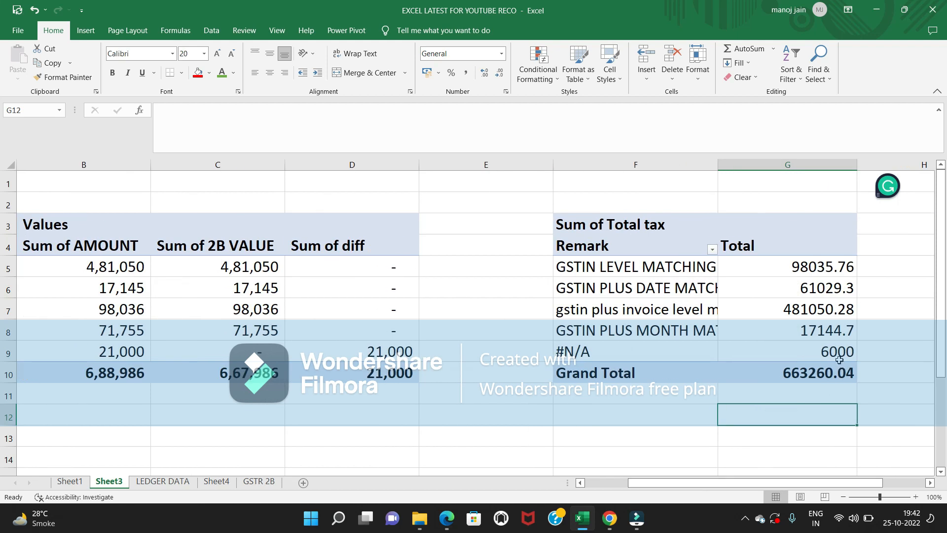
drag(839, 359, 626, 357)
click(197, 73)
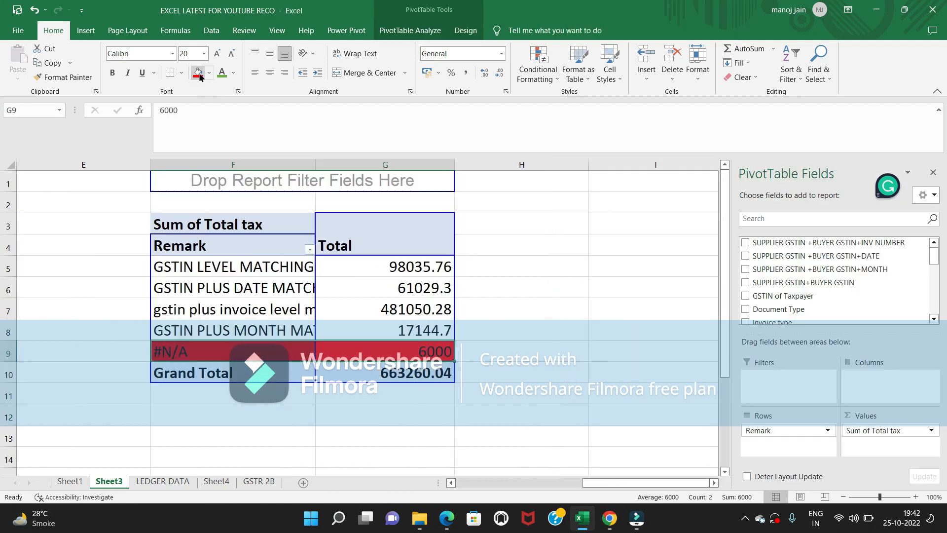
click(583, 401)
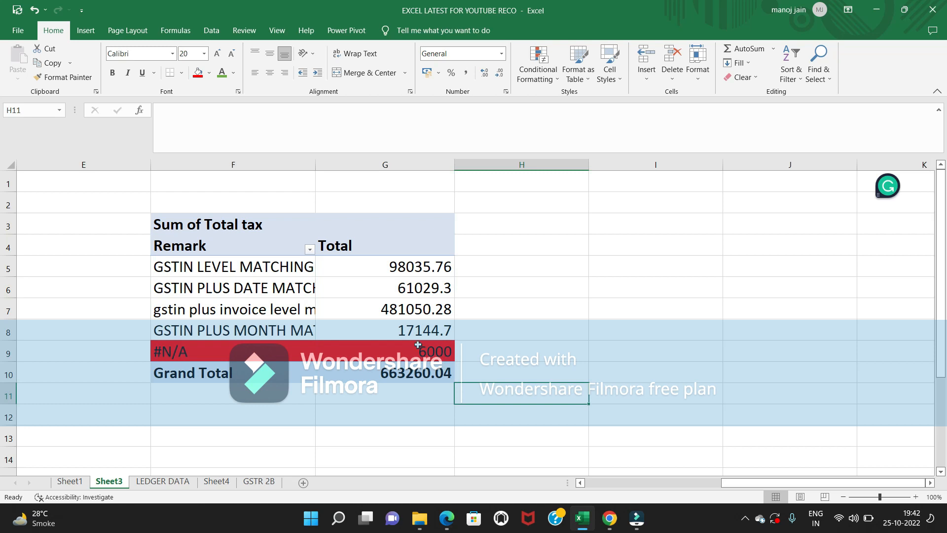
- Compare the grand total of the GSTR 2B pivot with the 2B VALUE grand total of the ledger pivot
drag(735, 484, 638, 489)
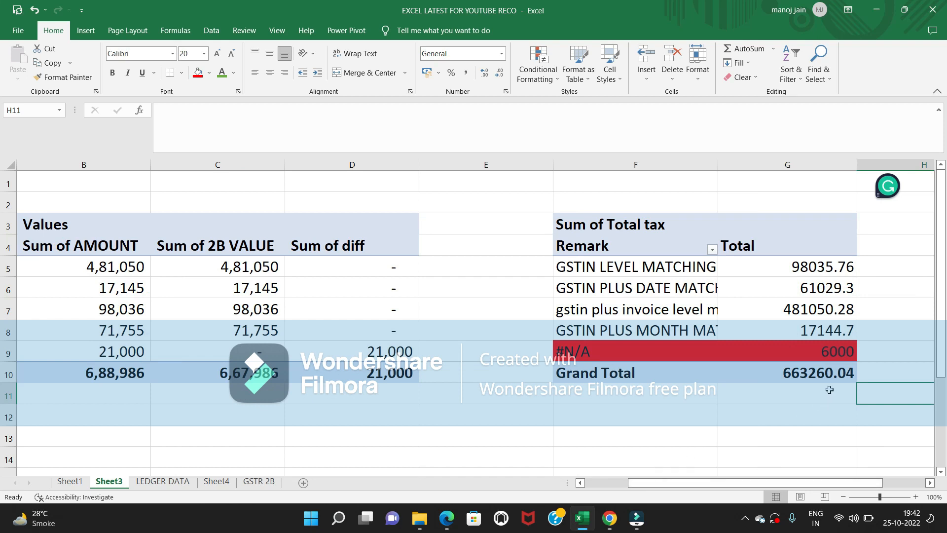
click(814, 378)
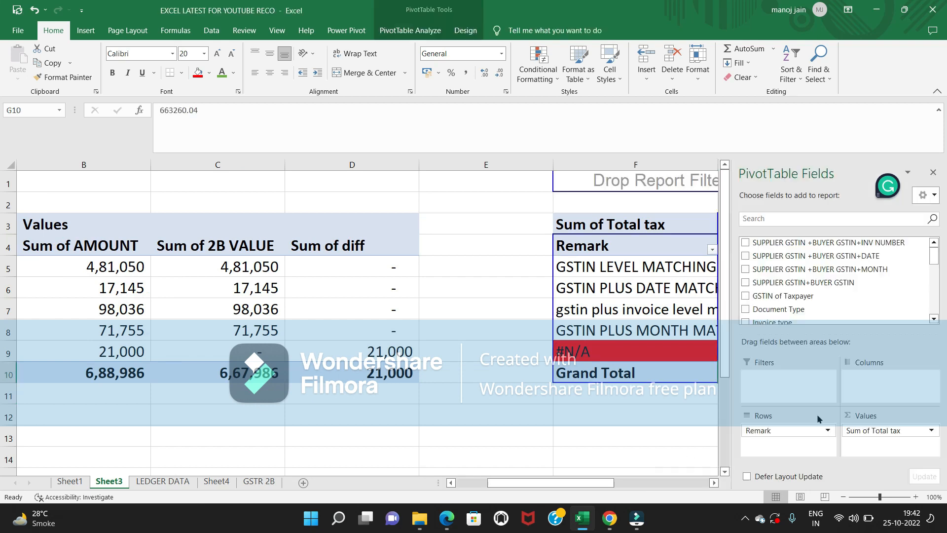
click(624, 438)
click(253, 377)
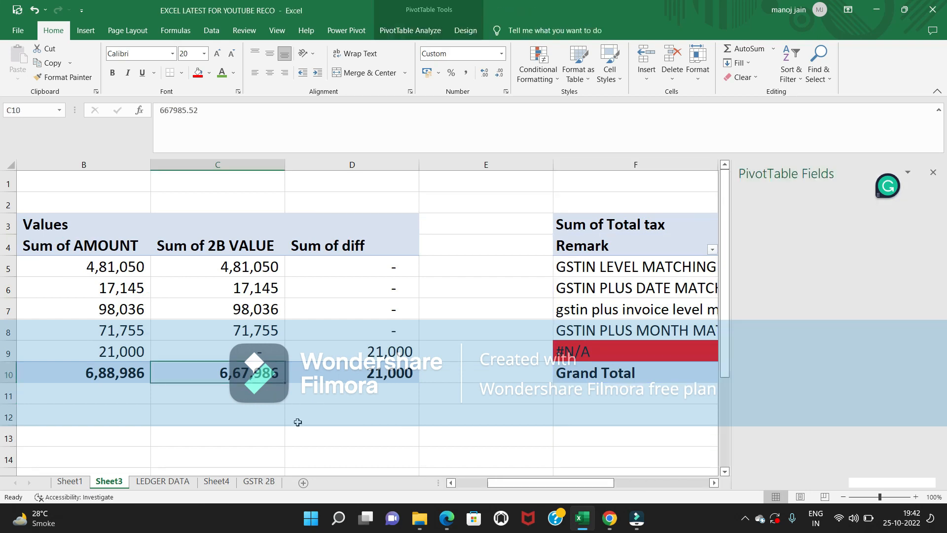
click(339, 440)
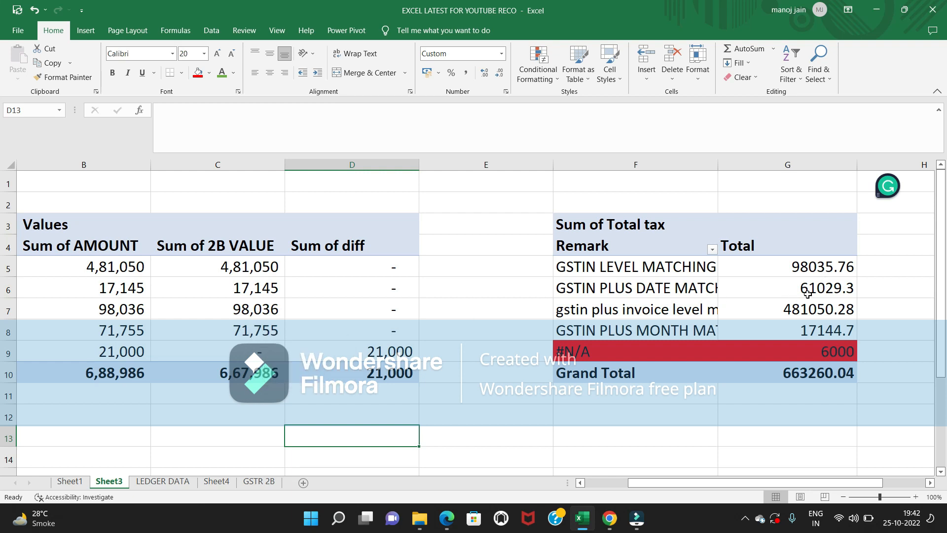
click(562, 413)
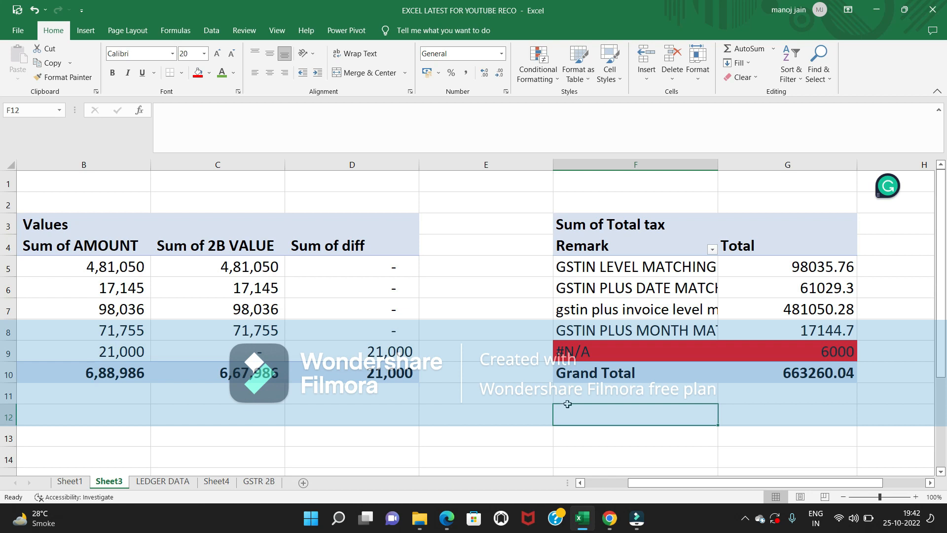
- Review the LEDGER DATA sheet across its columns, checking AMOUNT, 2B AMOUNT, DIFF and the REMARK of each invoice
click(171, 481)
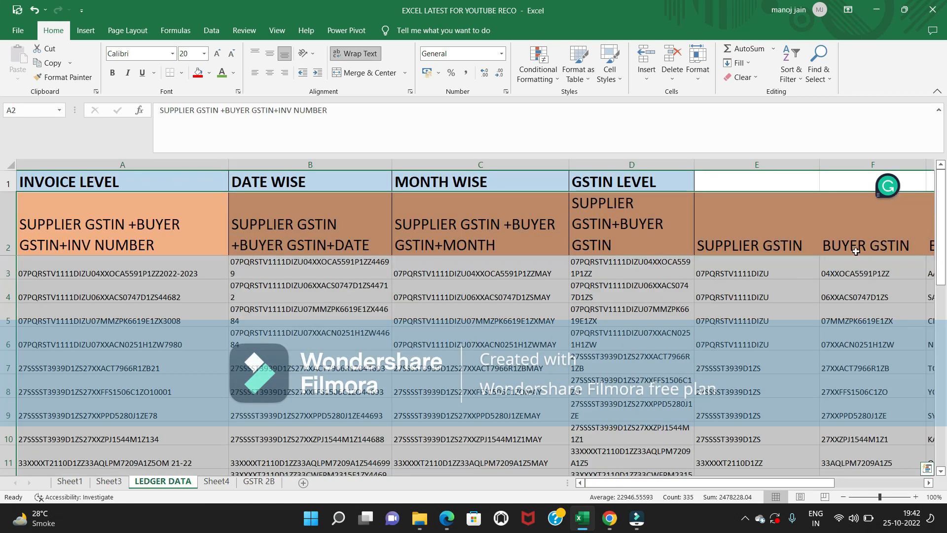
key(Right)
key(Right)
key(Right)
key(Right)
key(Right)
key(Right)
key(Right)
key(Right)
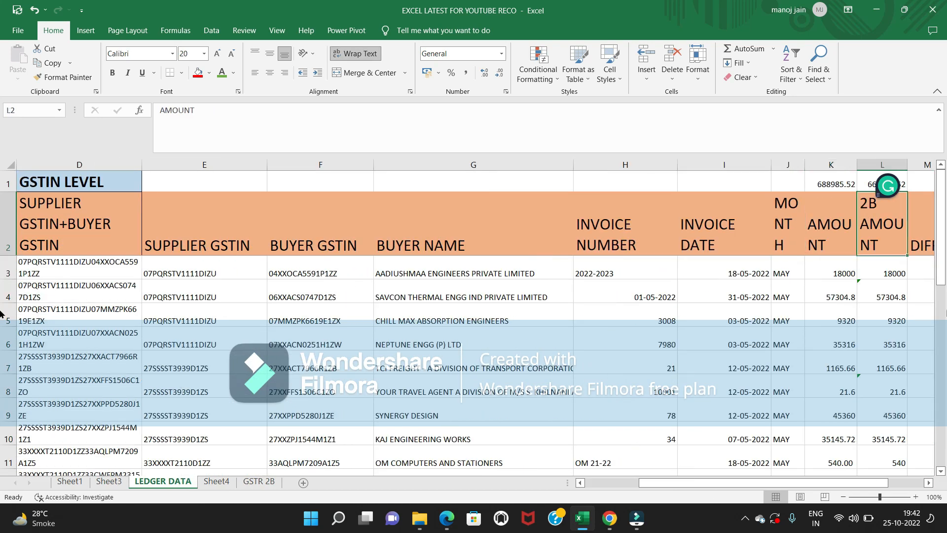
key(Left)
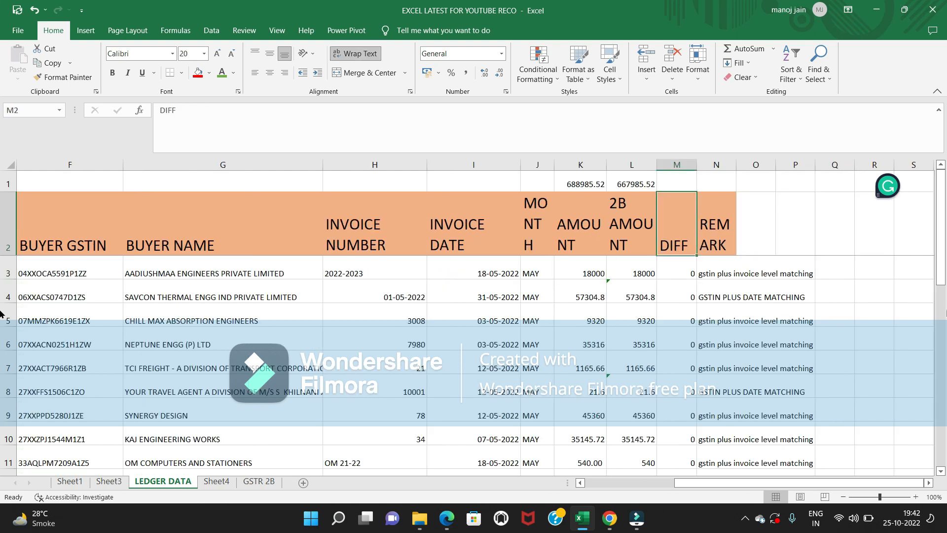
key(Left)
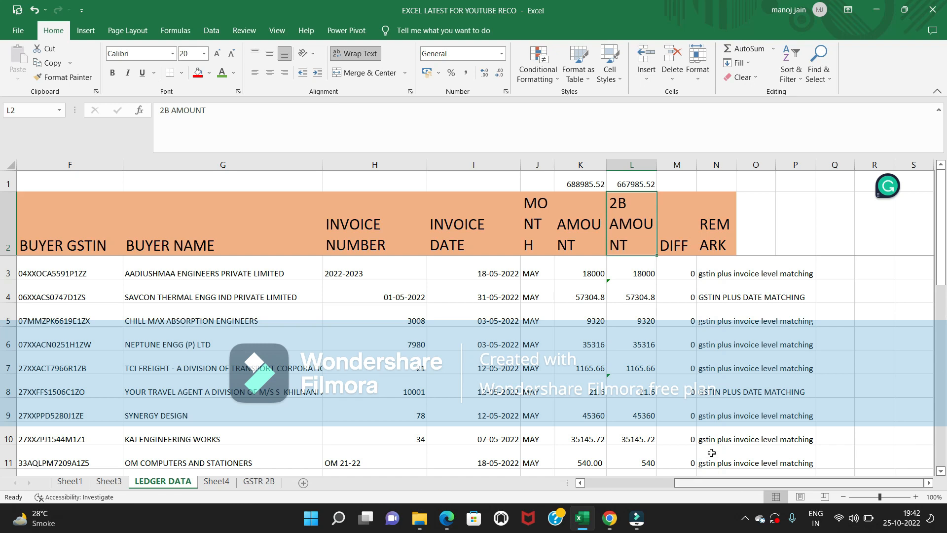
click(735, 287)
click(713, 275)
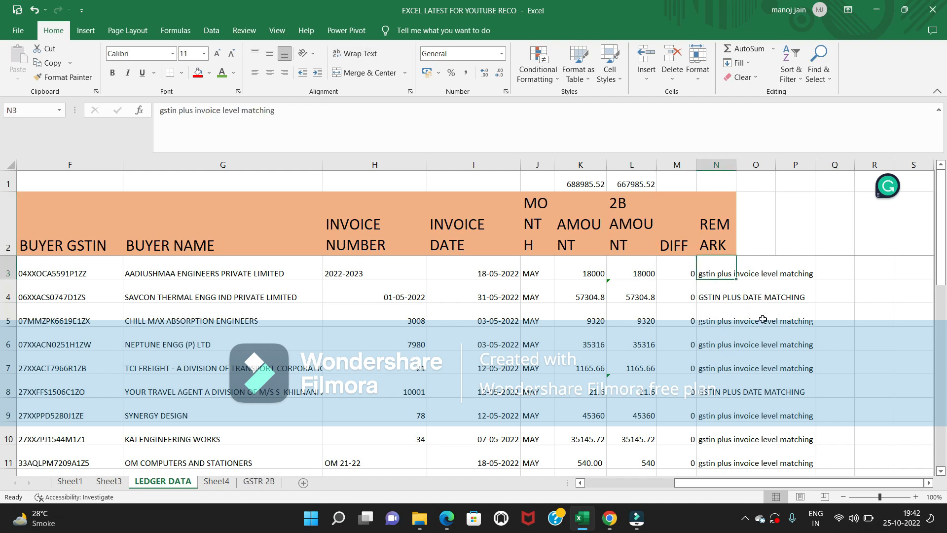
- Review the GSTR 2B sheet across all its columns, from the key columns to Total tax and Remark
click(260, 482)
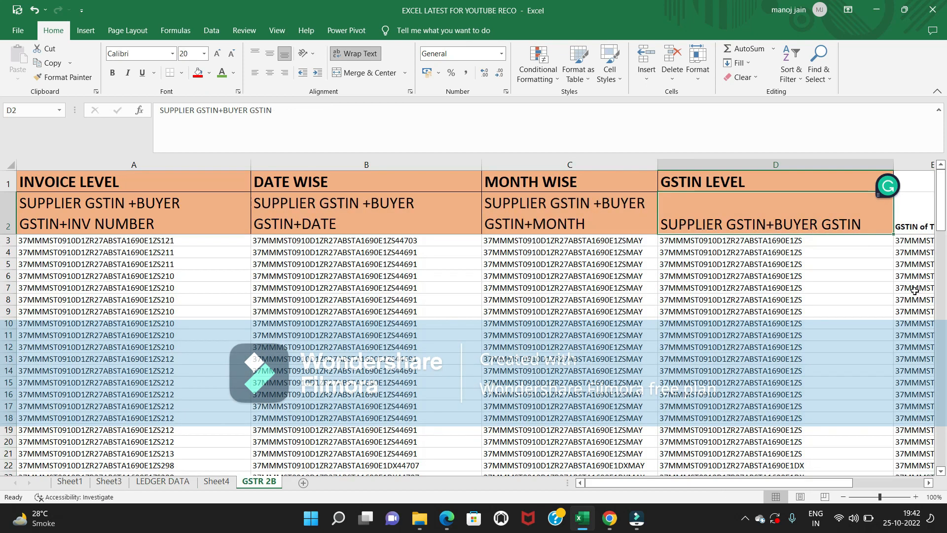
key(Down)
key(Right)
key(Right)
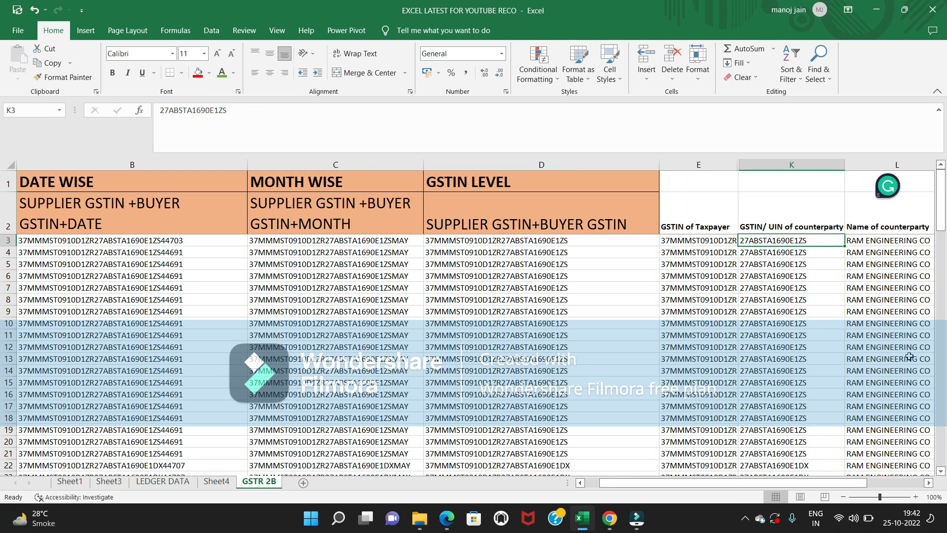
key(Up)
key(Right)
key(Right)
key(Right)
key(Right)
key(Right)
key(Right)
key(Right)
key(Right)
key(Right)
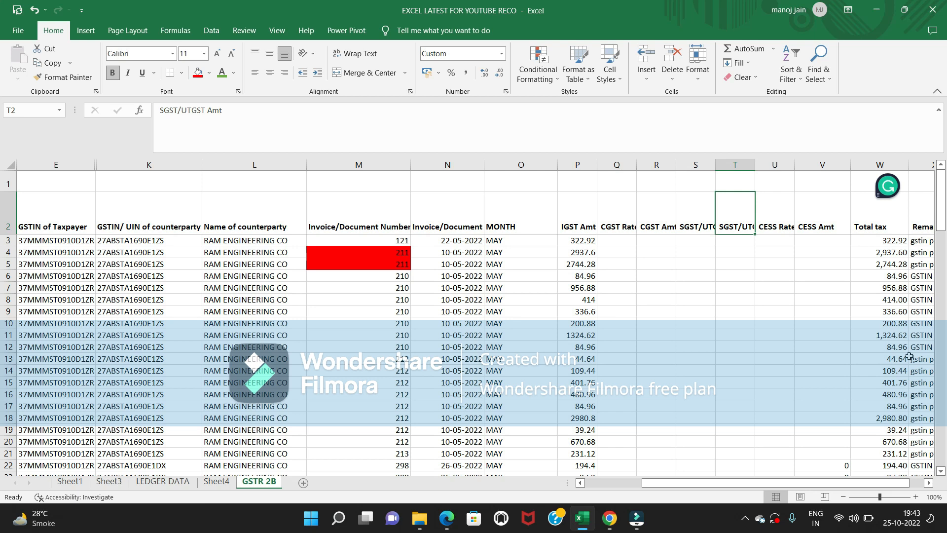
key(Right)
key(Right)
key(Right)
key(Right)
key(Right)
key(Right)
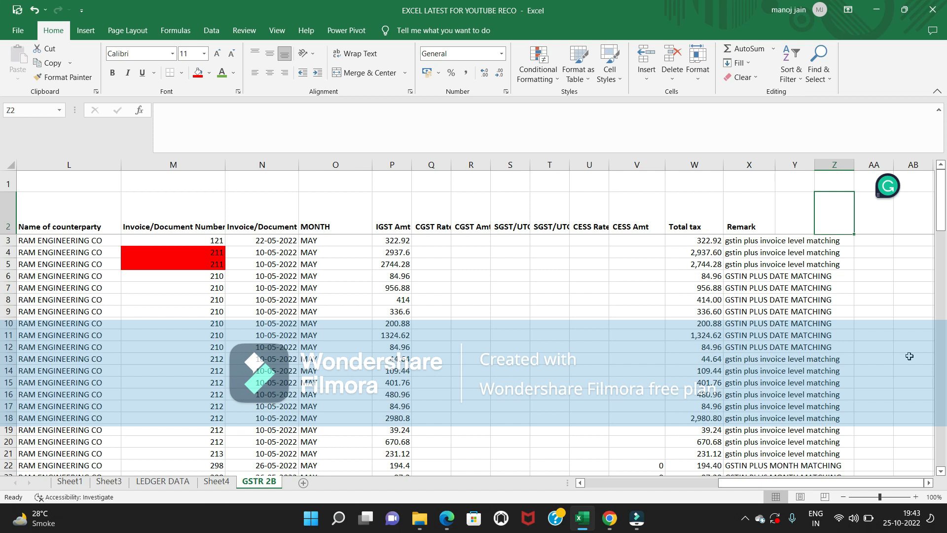
- Return to Sheet3 and review the ledger pivot by remark beside the GSTR 2B pivot
click(116, 480)
drag(716, 484, 638, 499)
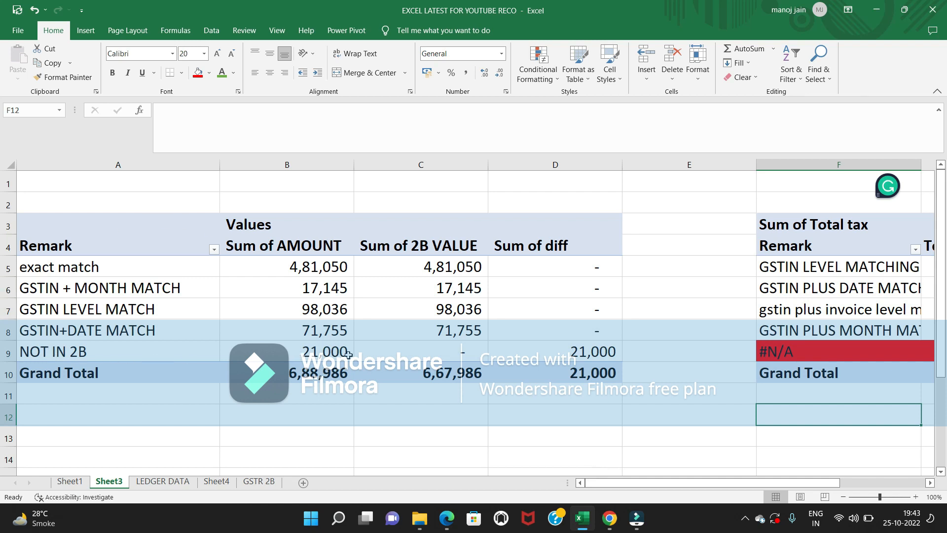
mouse_move(348, 354)
click(636, 518)
click(217, 61)
click(255, 96)
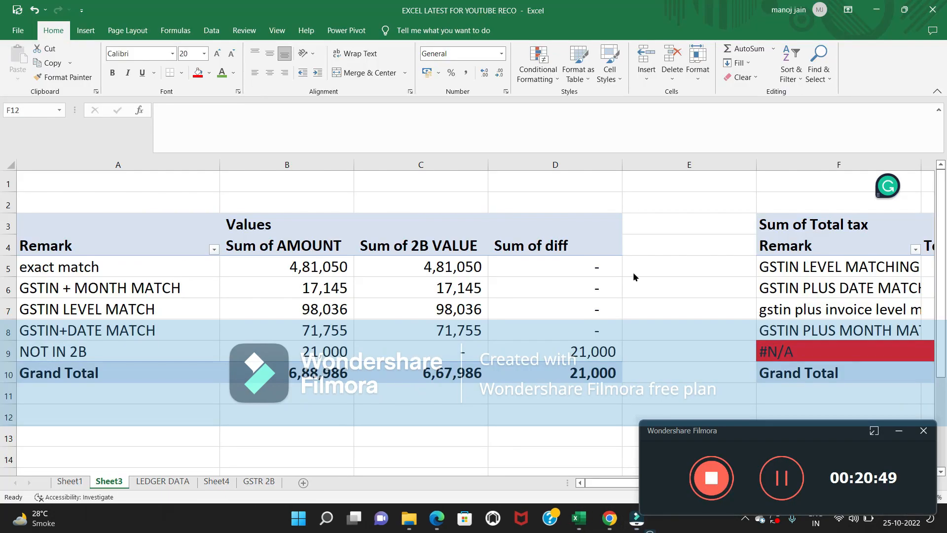